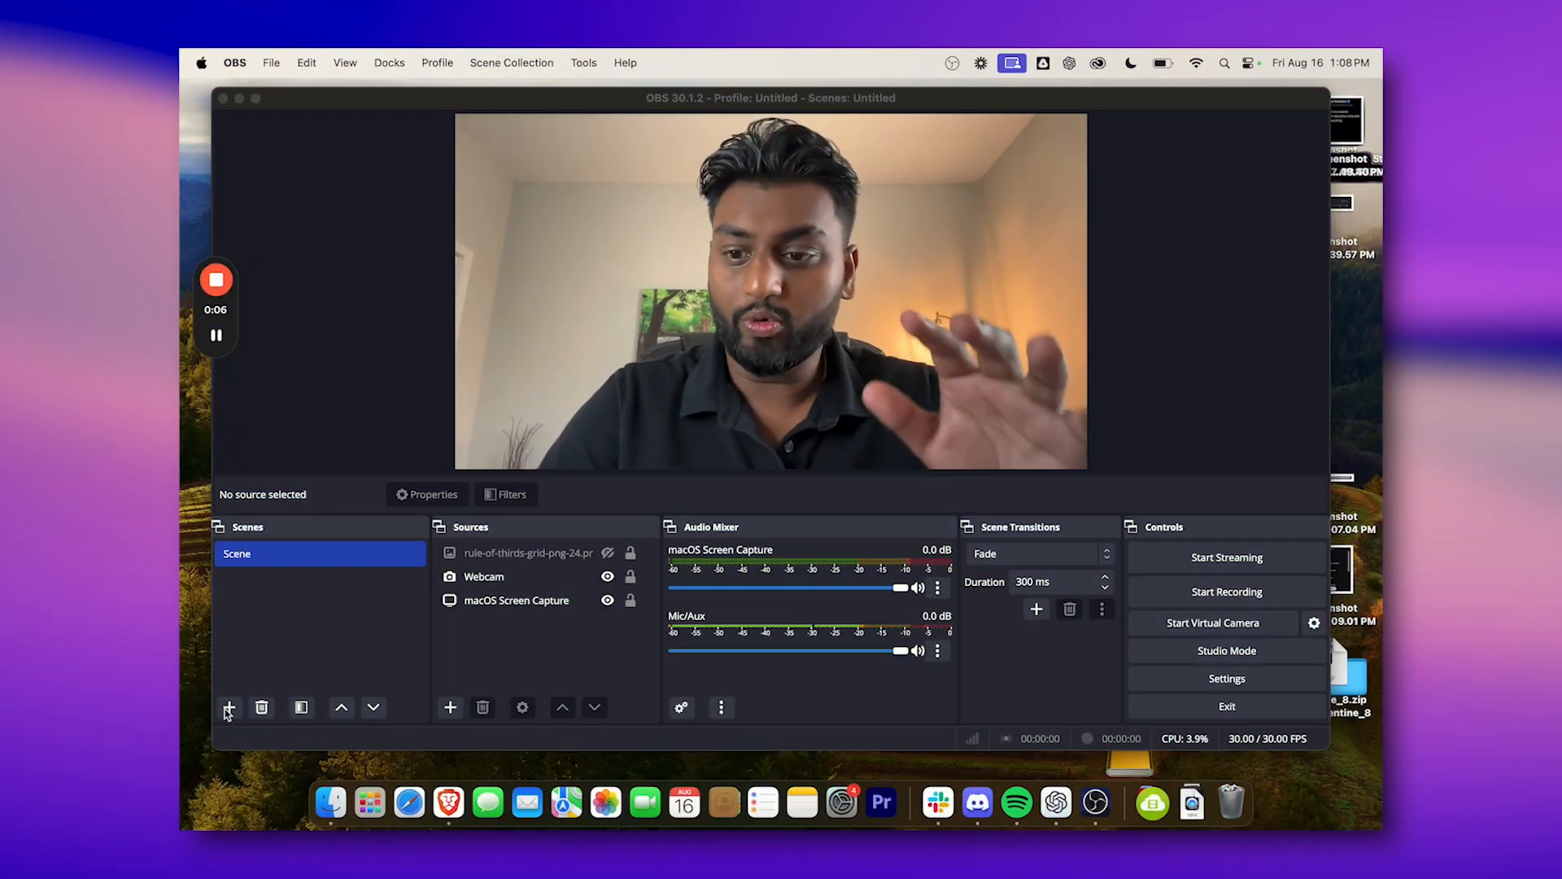
Create a new scene named Scene 2.
left_click(230, 707)
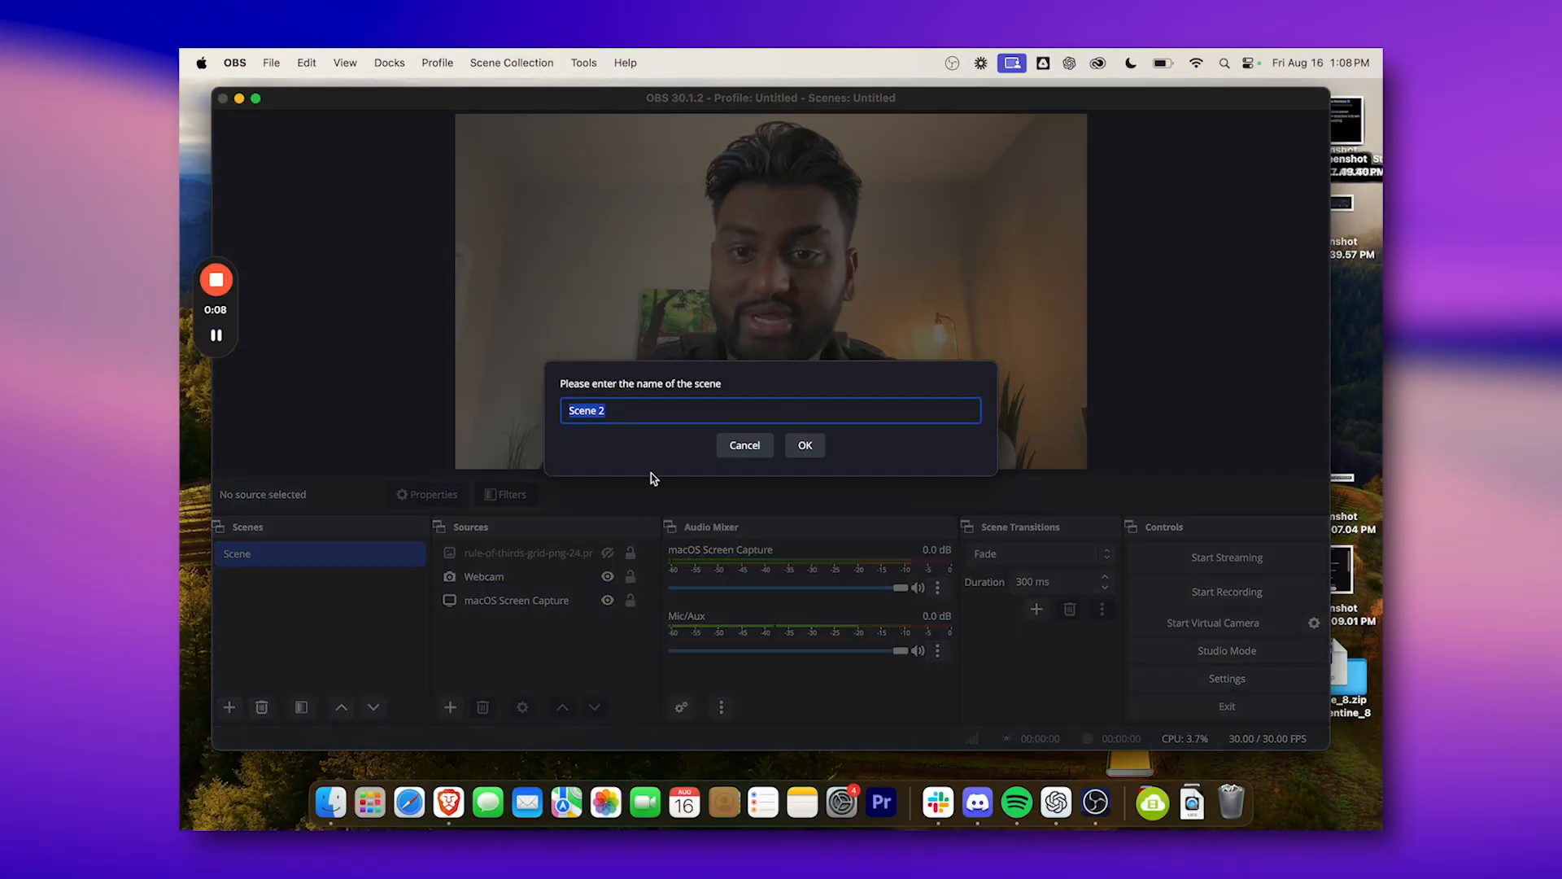
left_click(804, 451)
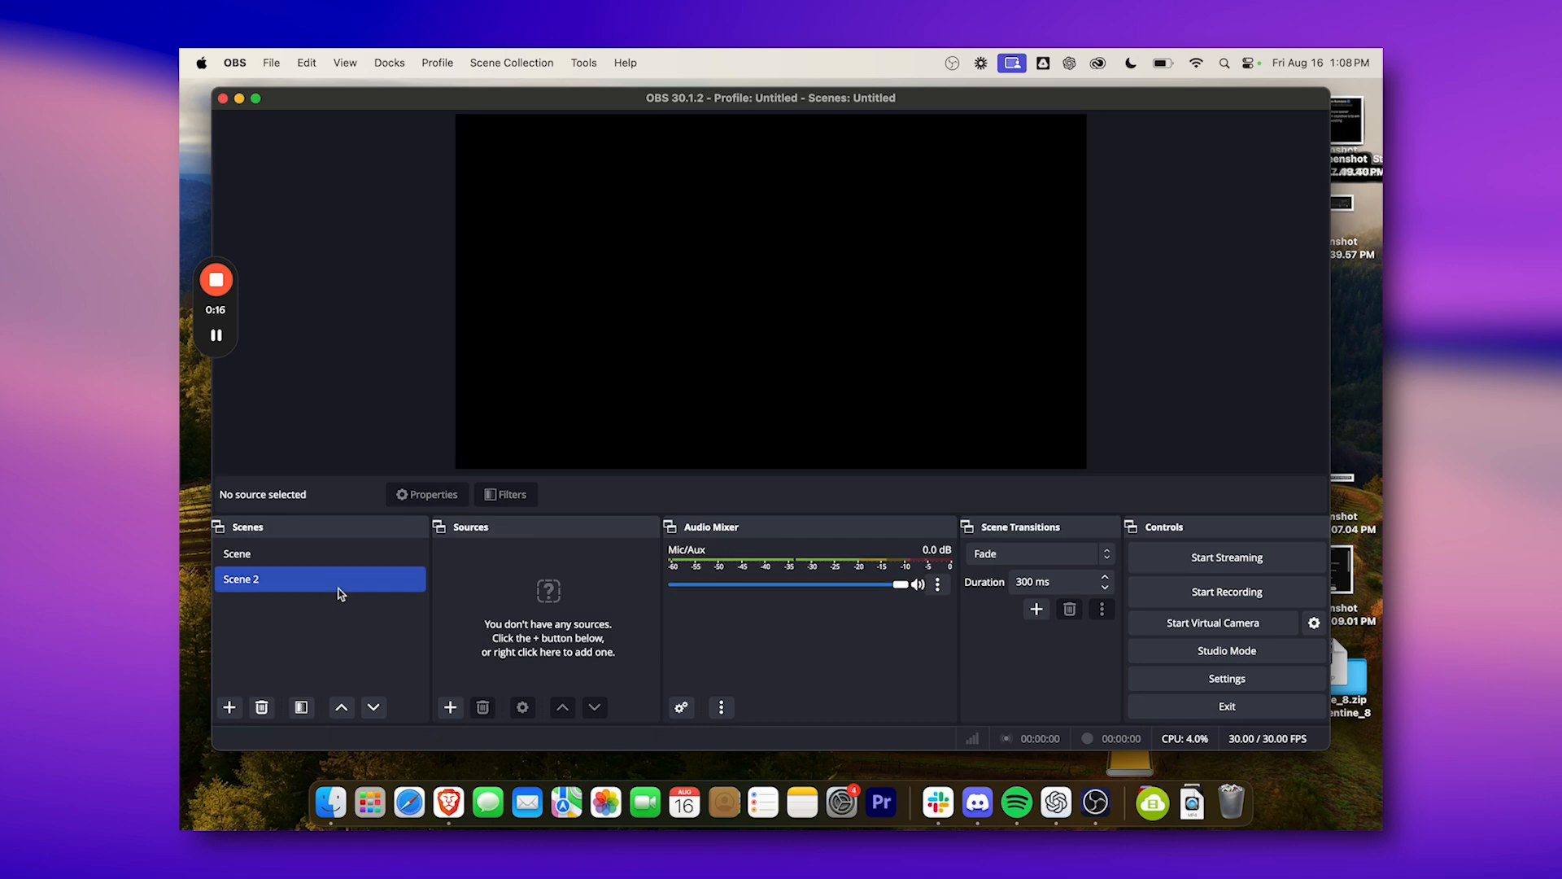
Try adding a newly created Capture Card Device source named webcam to Scene 2.
left_click(454, 709)
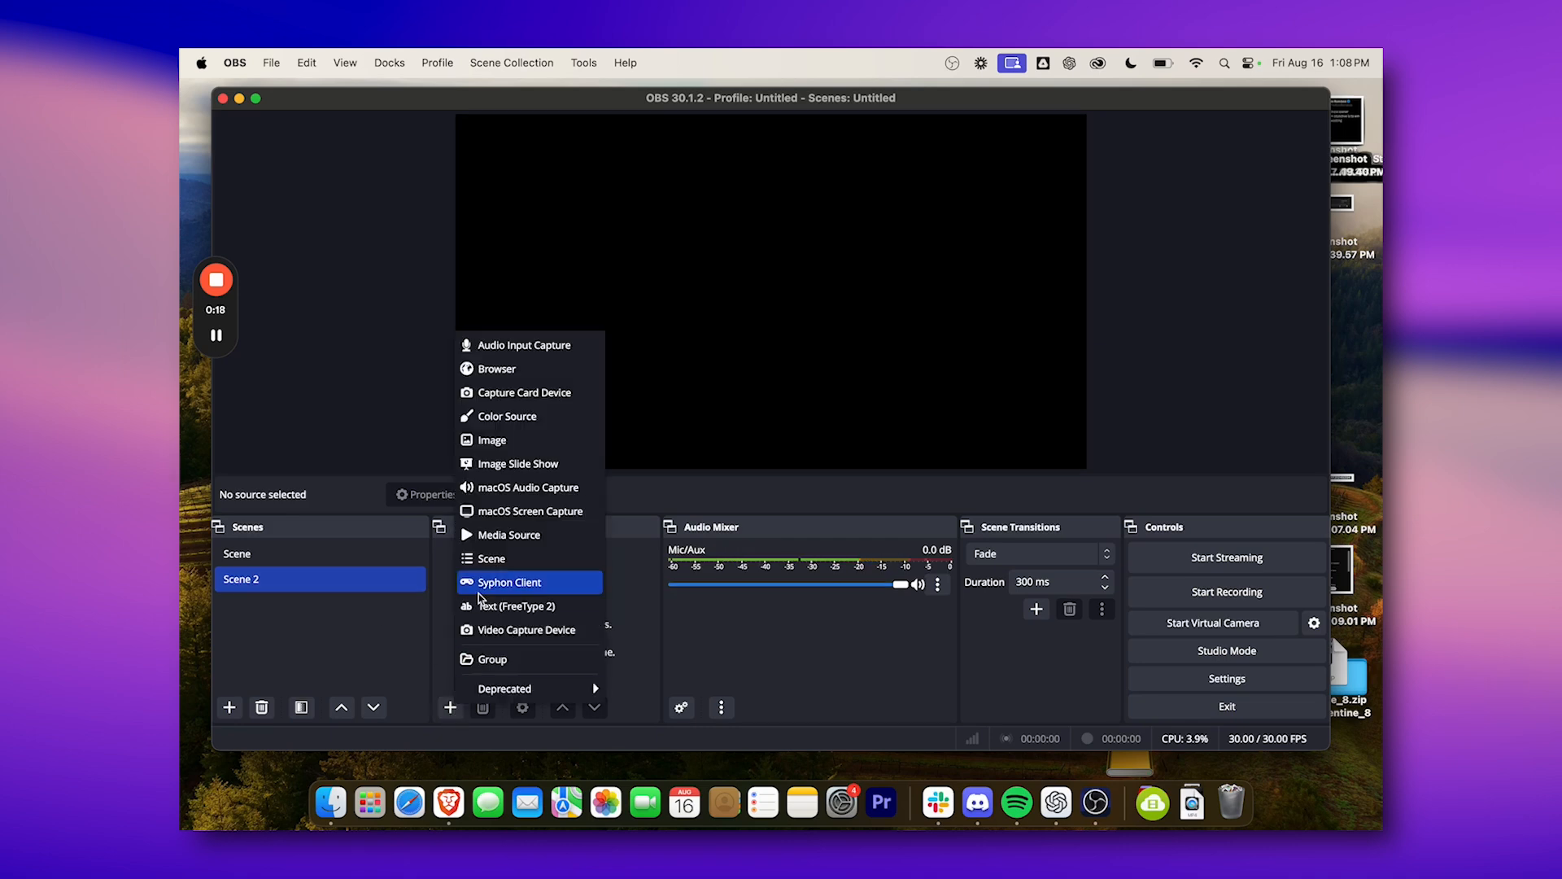
left_click(484, 398)
key("BackSpace")
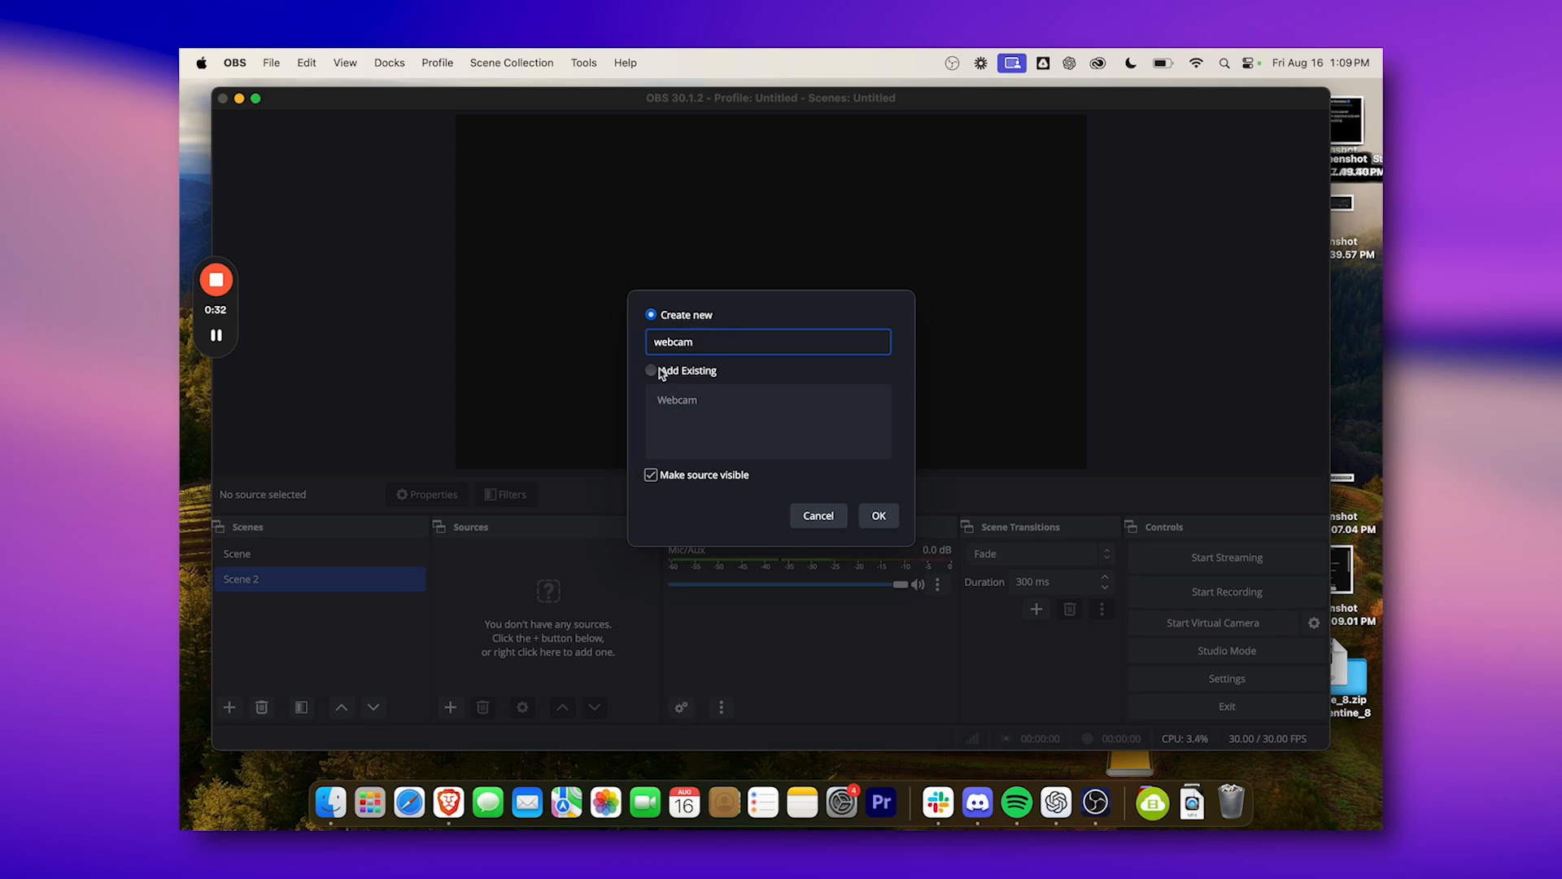
left_click(879, 519)
Examine the device, resolution, frame rate and input format options of the new webcam source, and accept its properties.
left_click(628, 427)
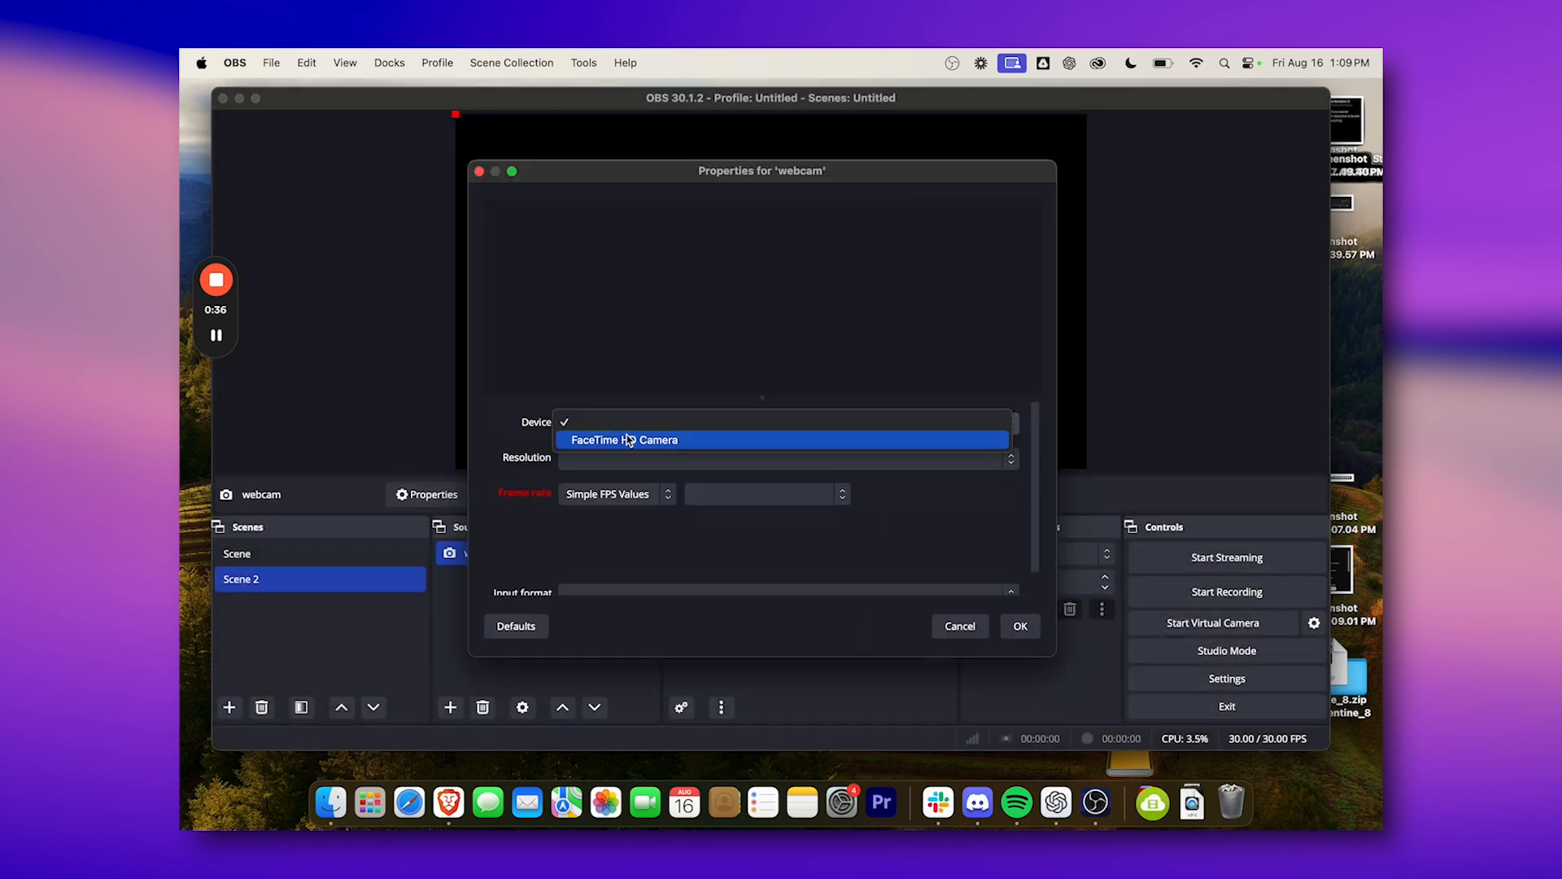
left_click(856, 564)
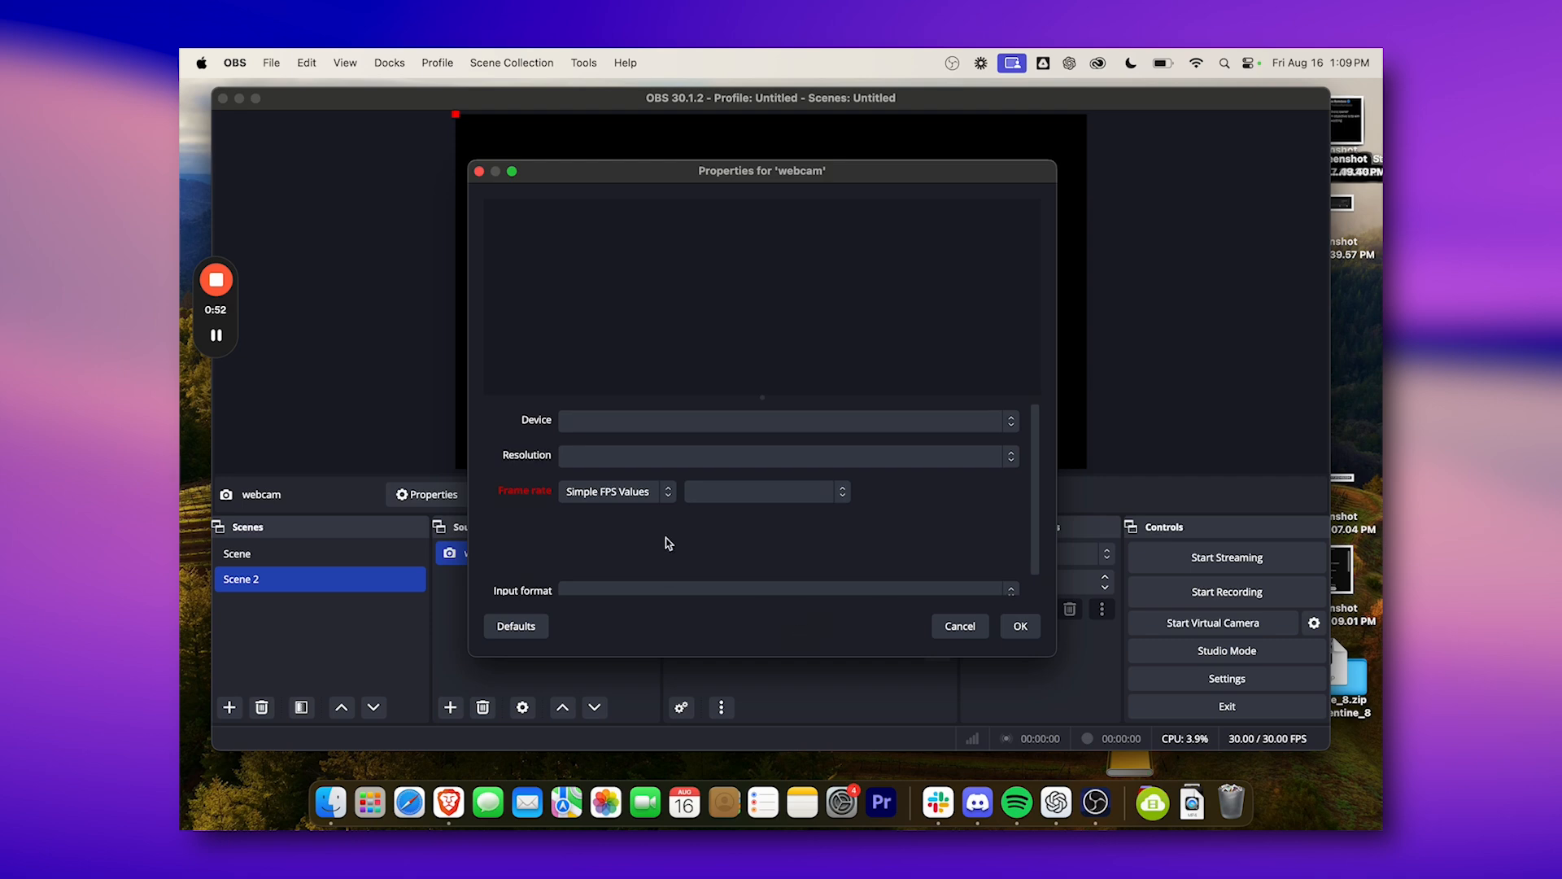
scroll(651, 529, "down", 2)
left_click(734, 477)
left_click(634, 550)
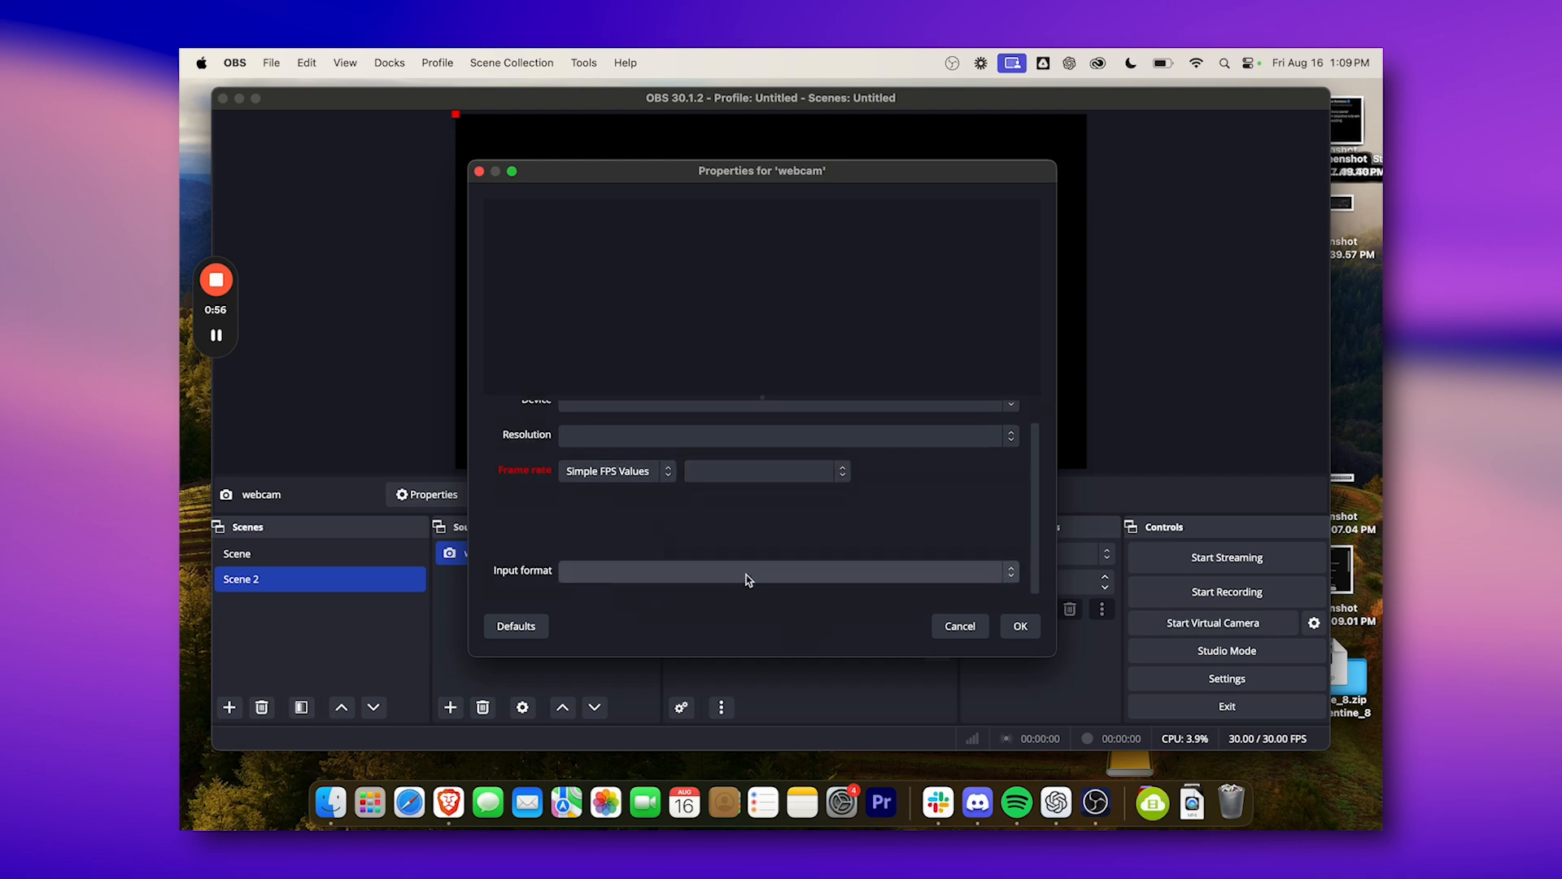
left_click(1020, 627)
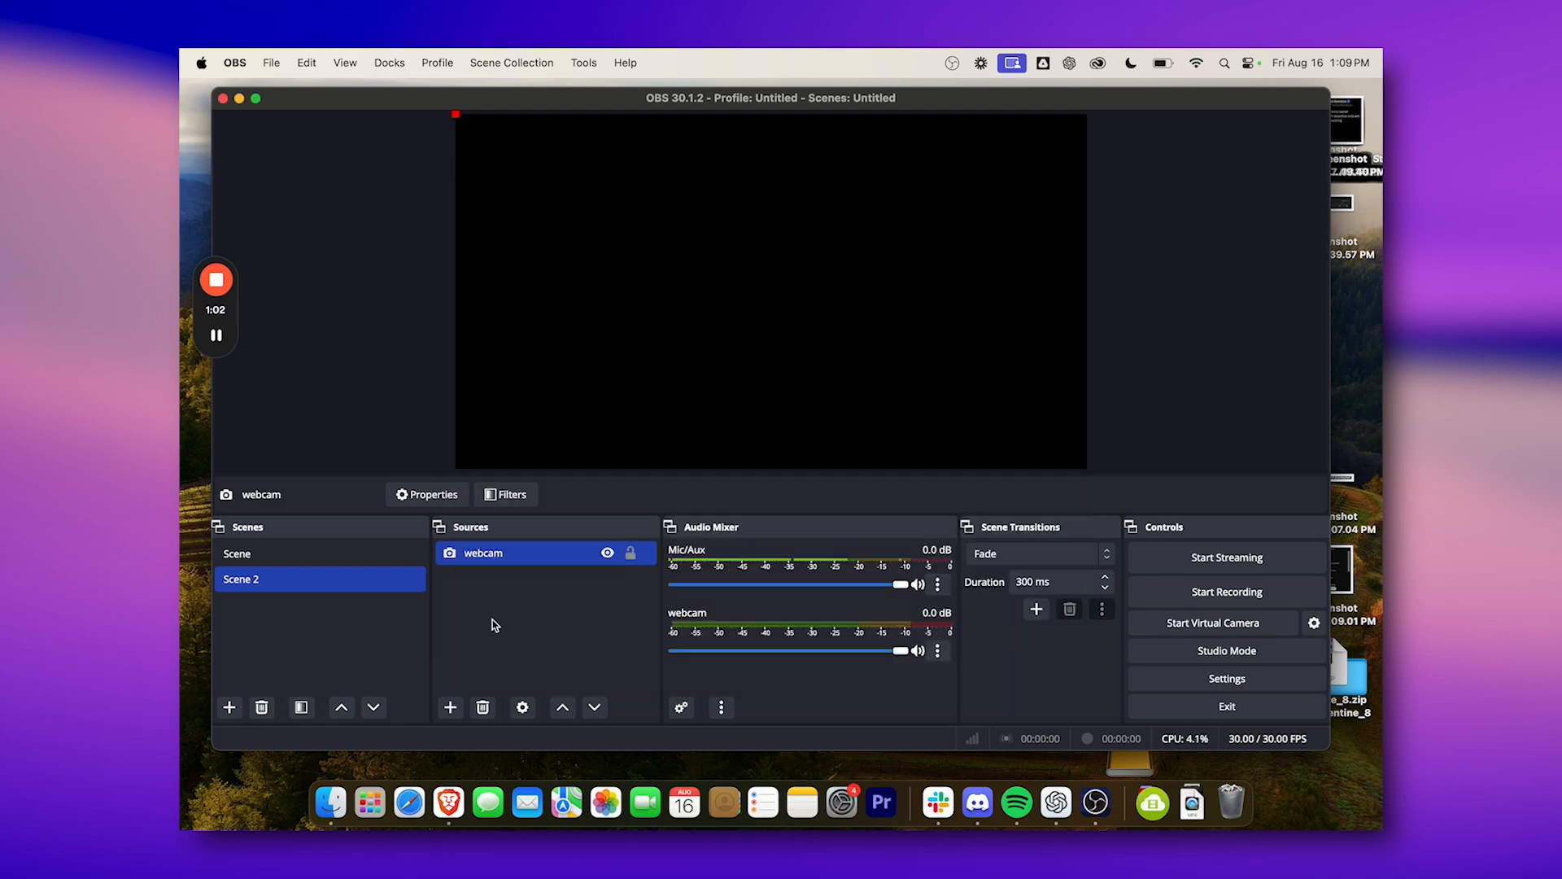
Recheck the properties of the blank webcam source without changes, and remove that source from the scene.
double_click(572, 554)
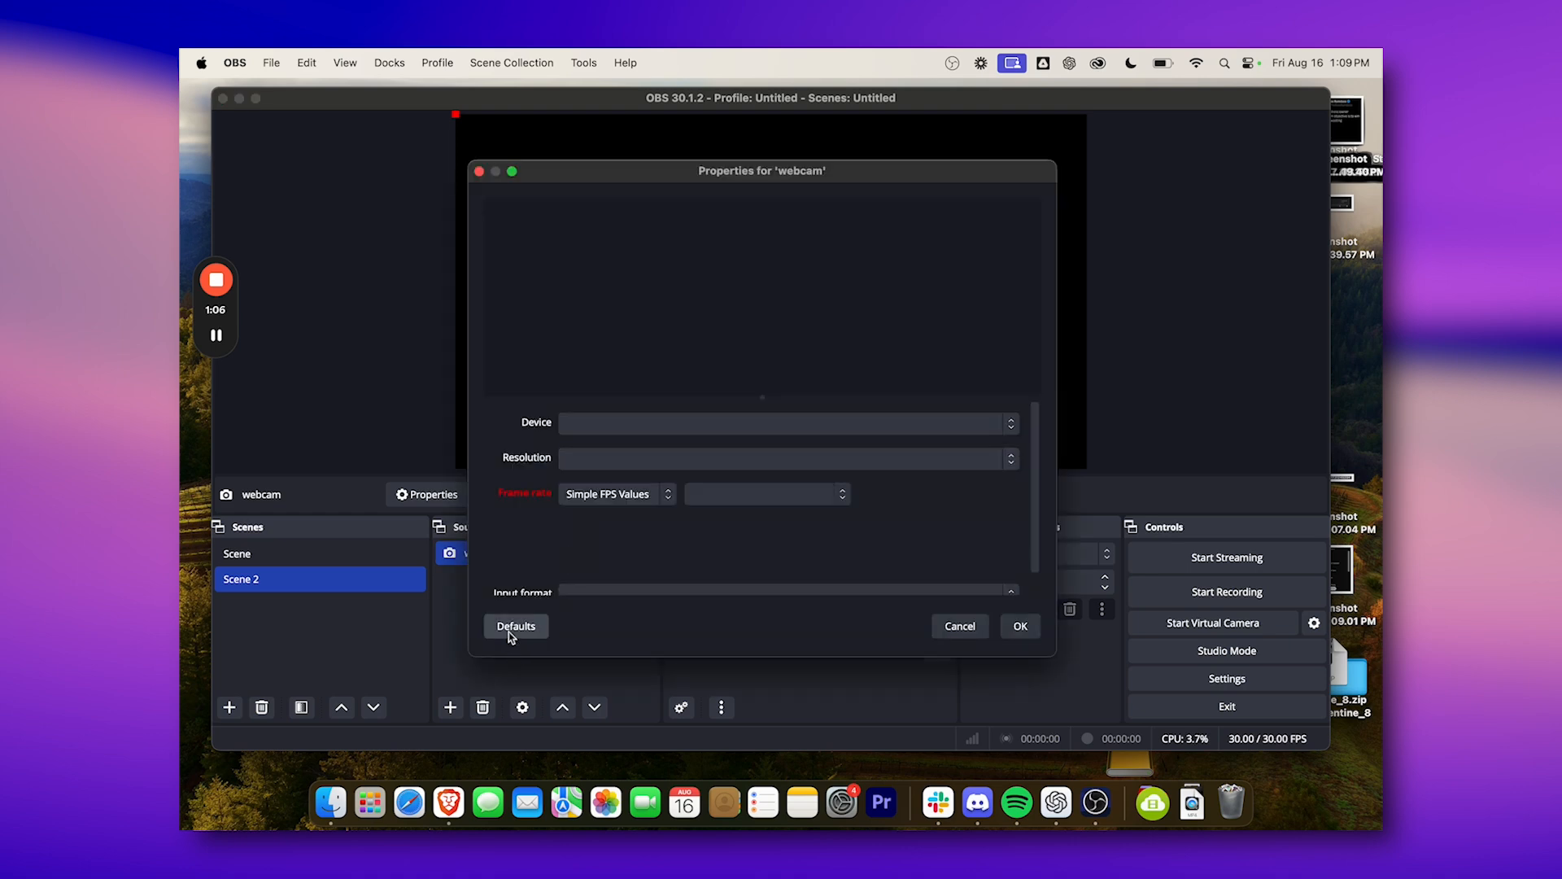
left_click(959, 627)
right_click(522, 549)
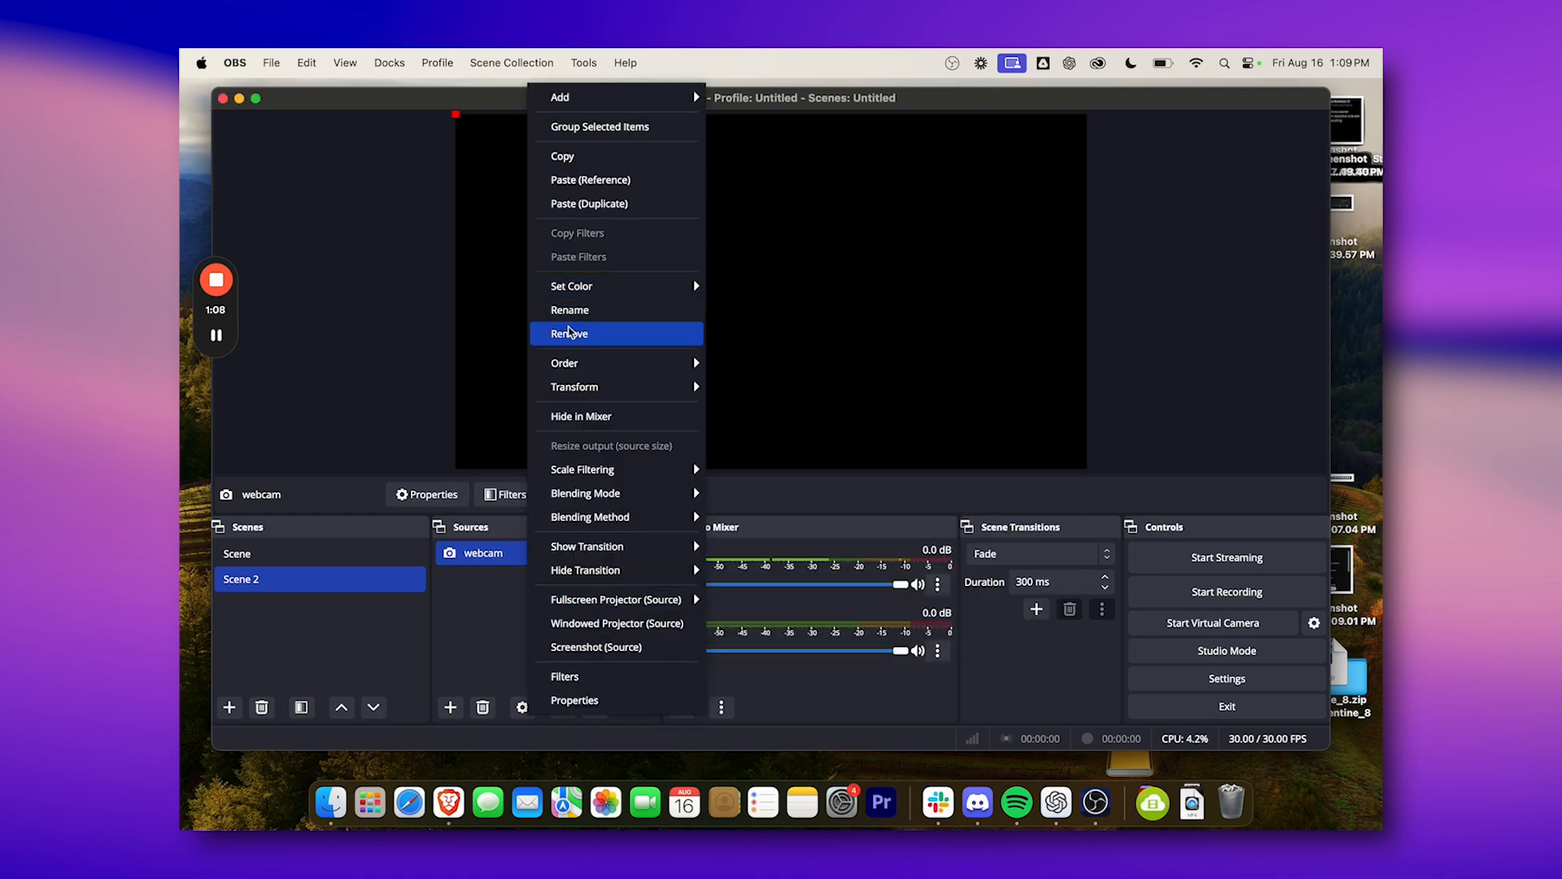
left_click(570, 334)
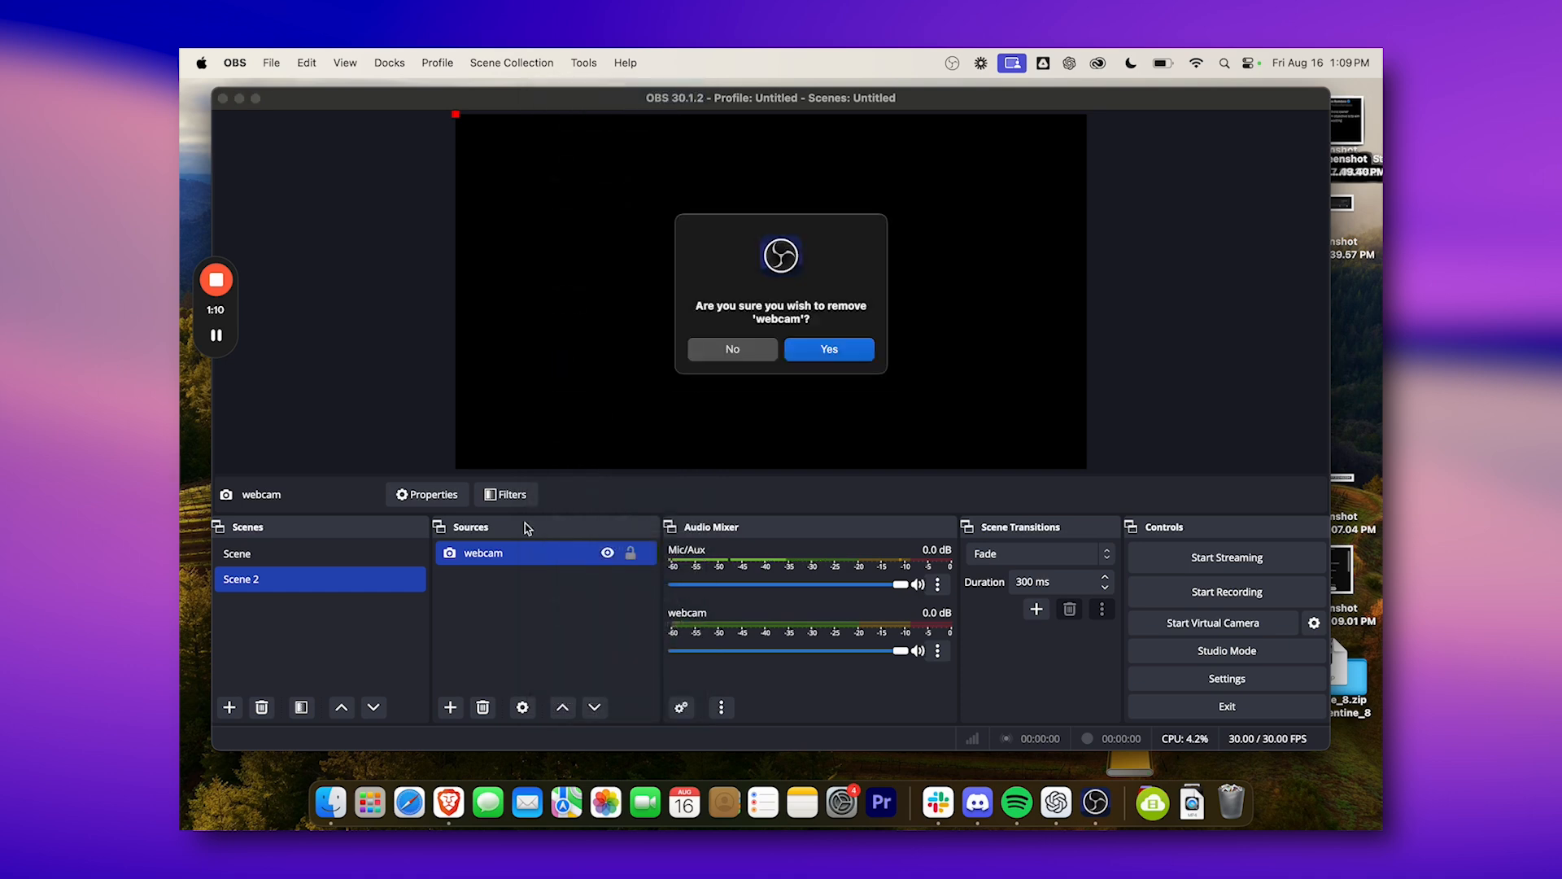
left_click(814, 351)
Add the existing Webcam capture card device source to Scene 2.
left_click(450, 707)
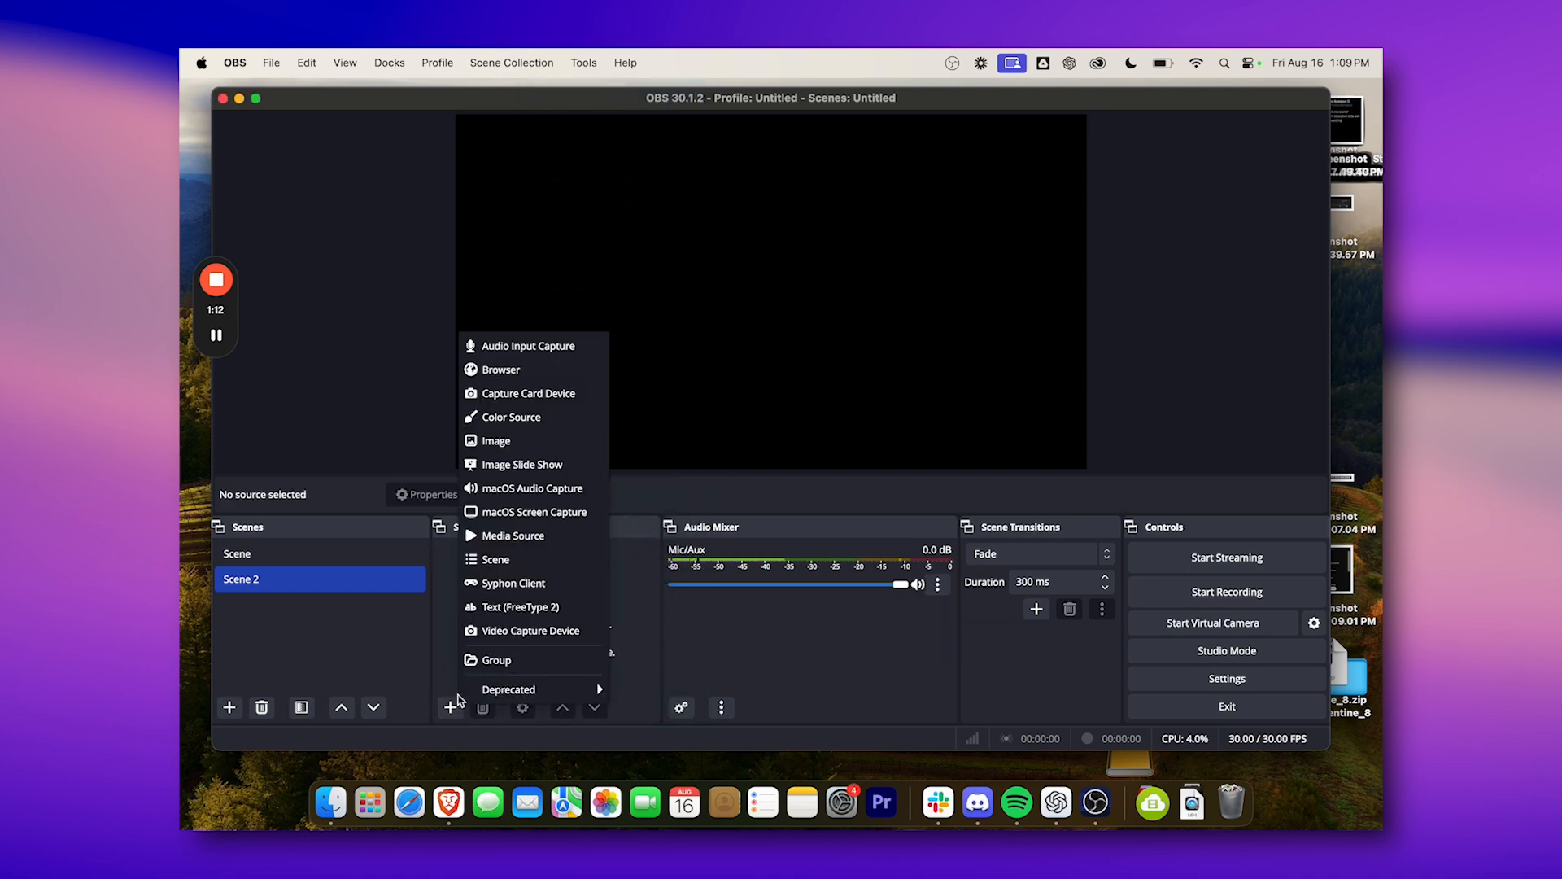
left_click(509, 395)
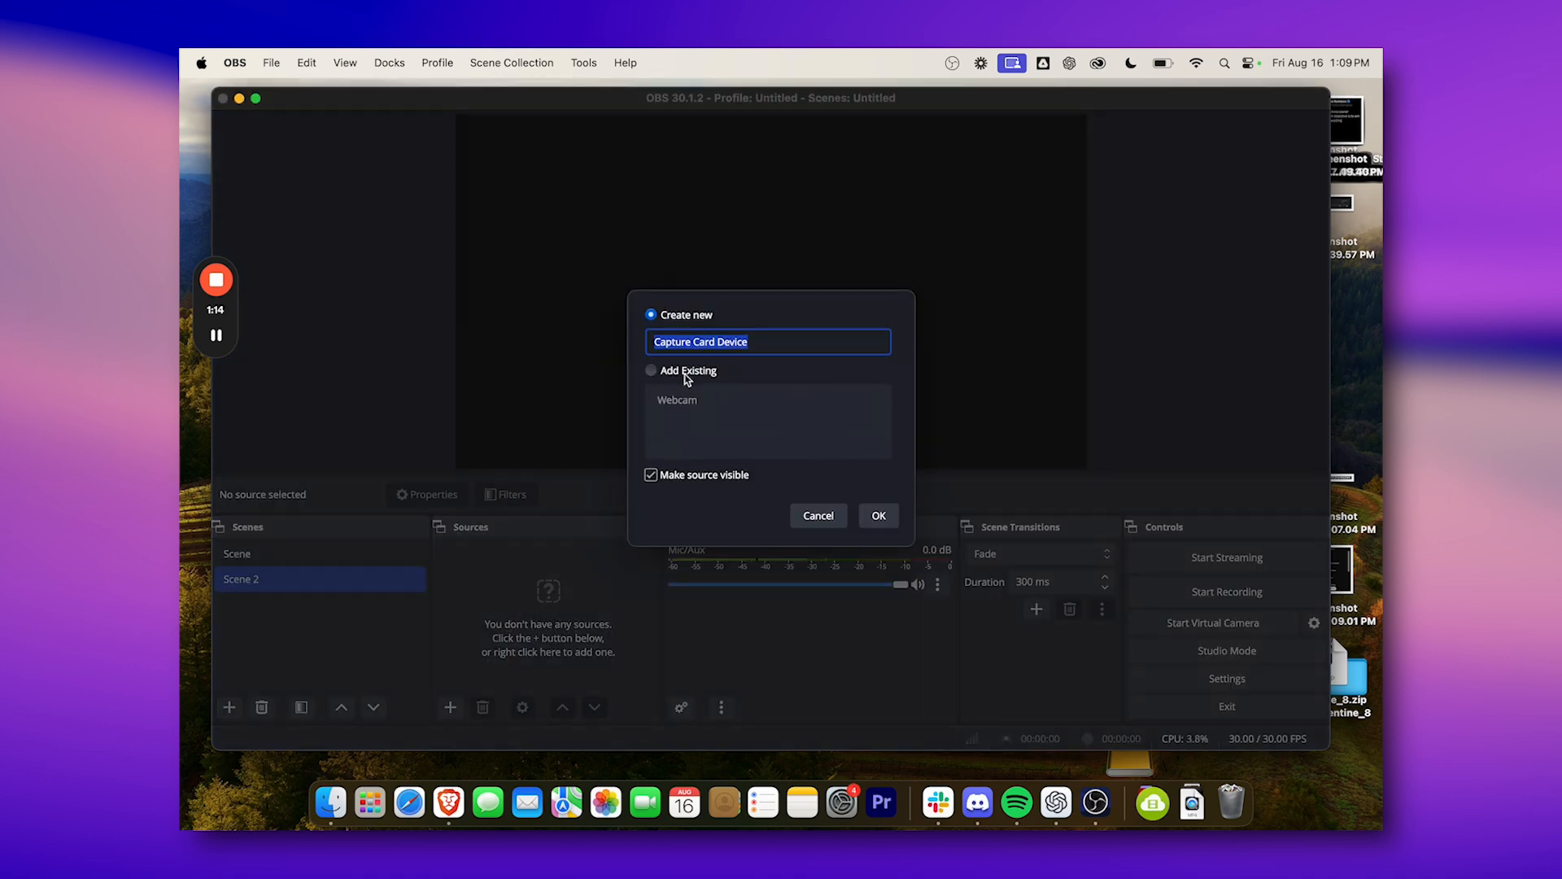
left_click(651, 371)
left_click(677, 399)
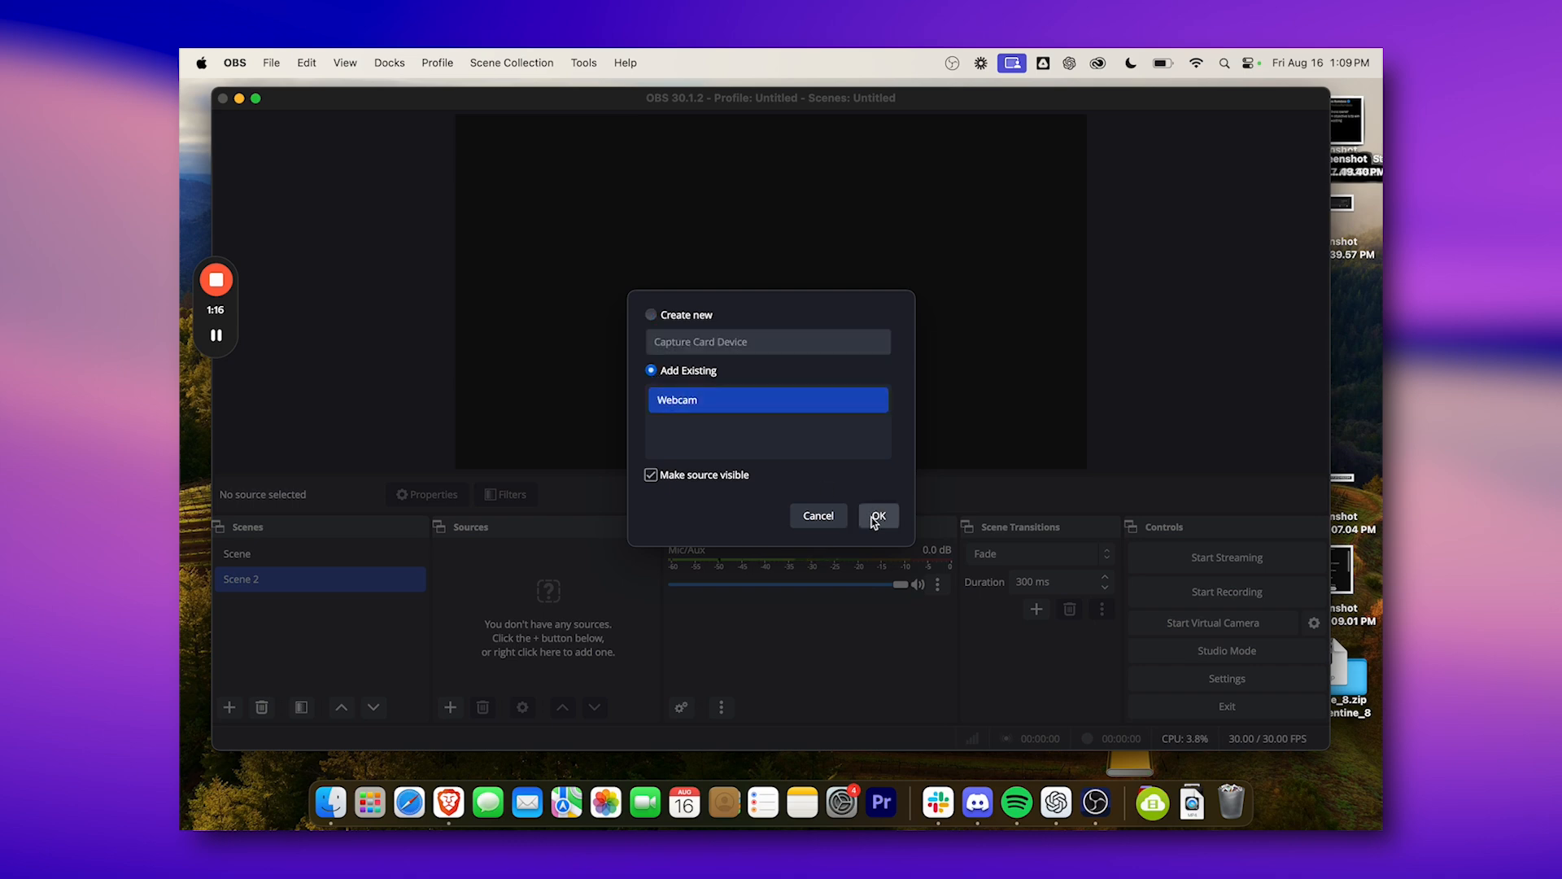
left_click(879, 515)
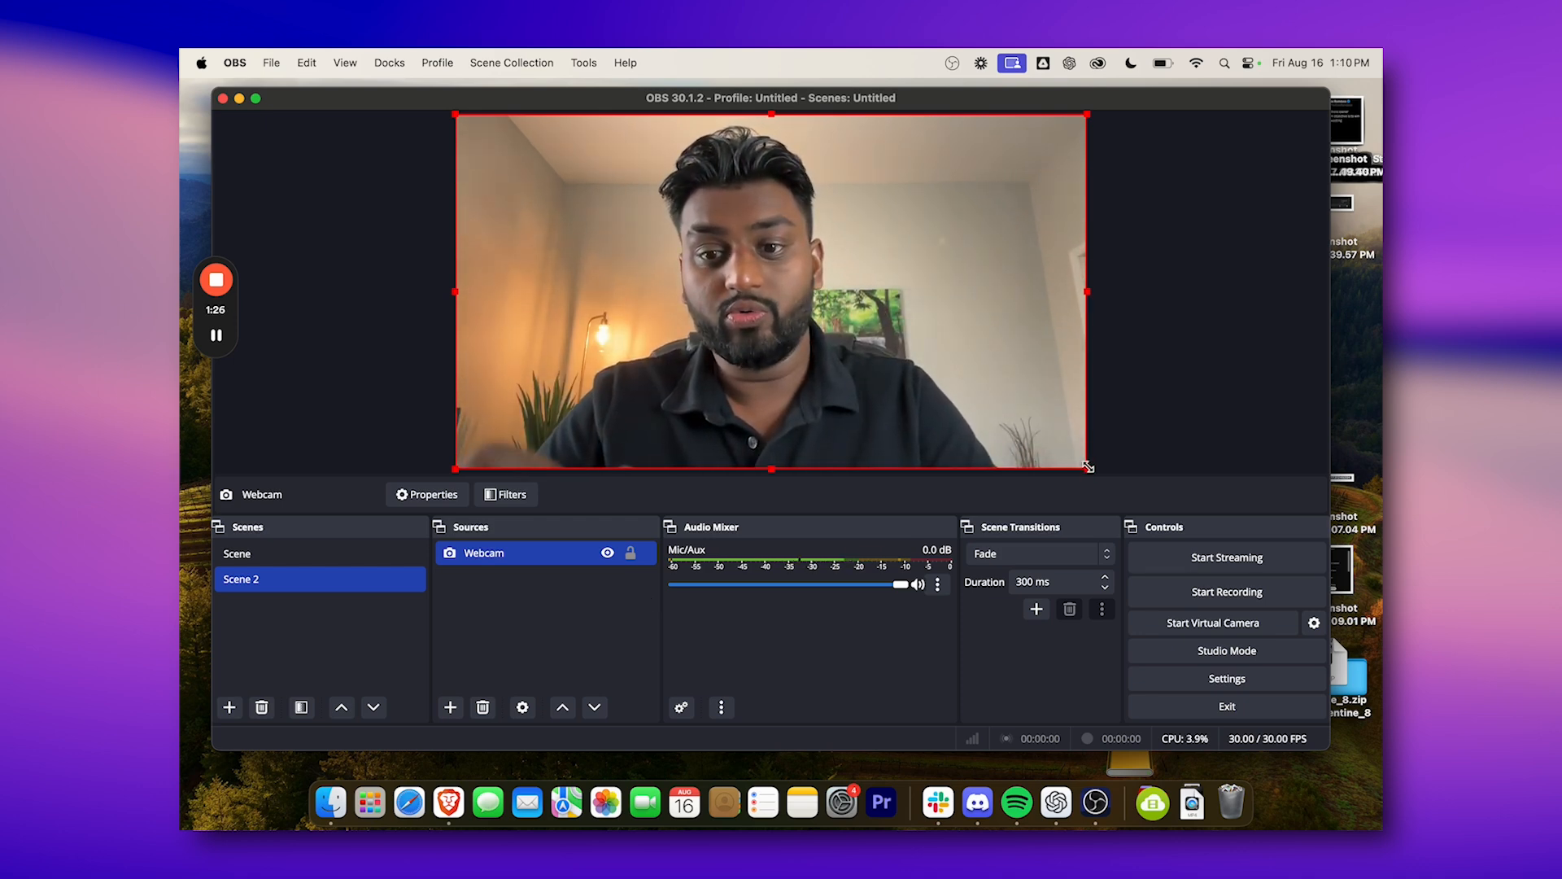
Shrink the Webcam source to about half size in the preview, and restore it with Fit to screen.
left_click_drag(1088, 469, 796, 308)
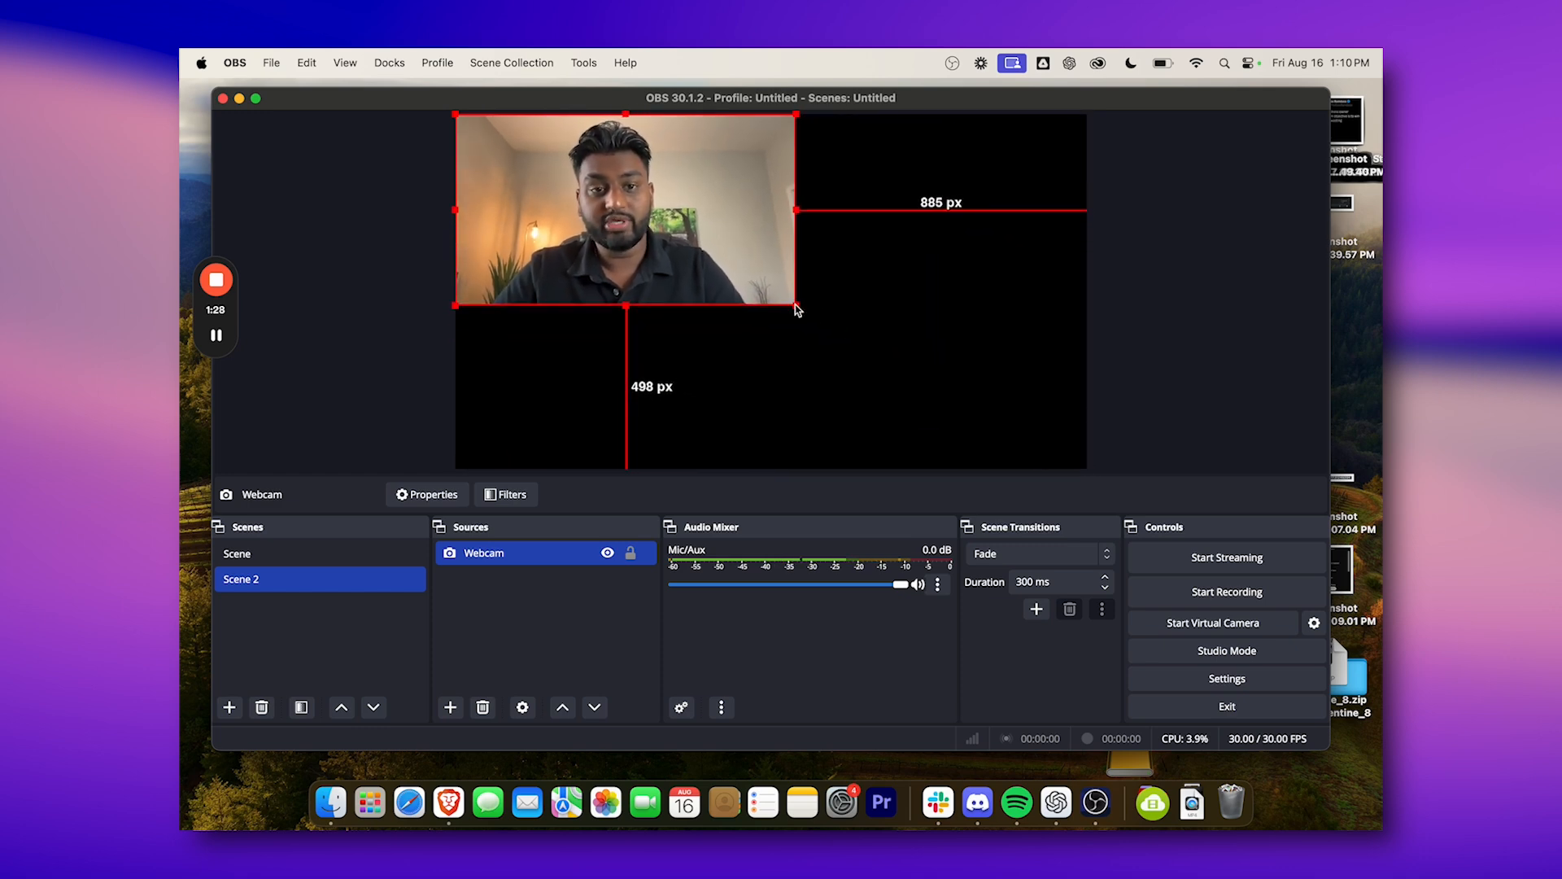
right_click(730, 238)
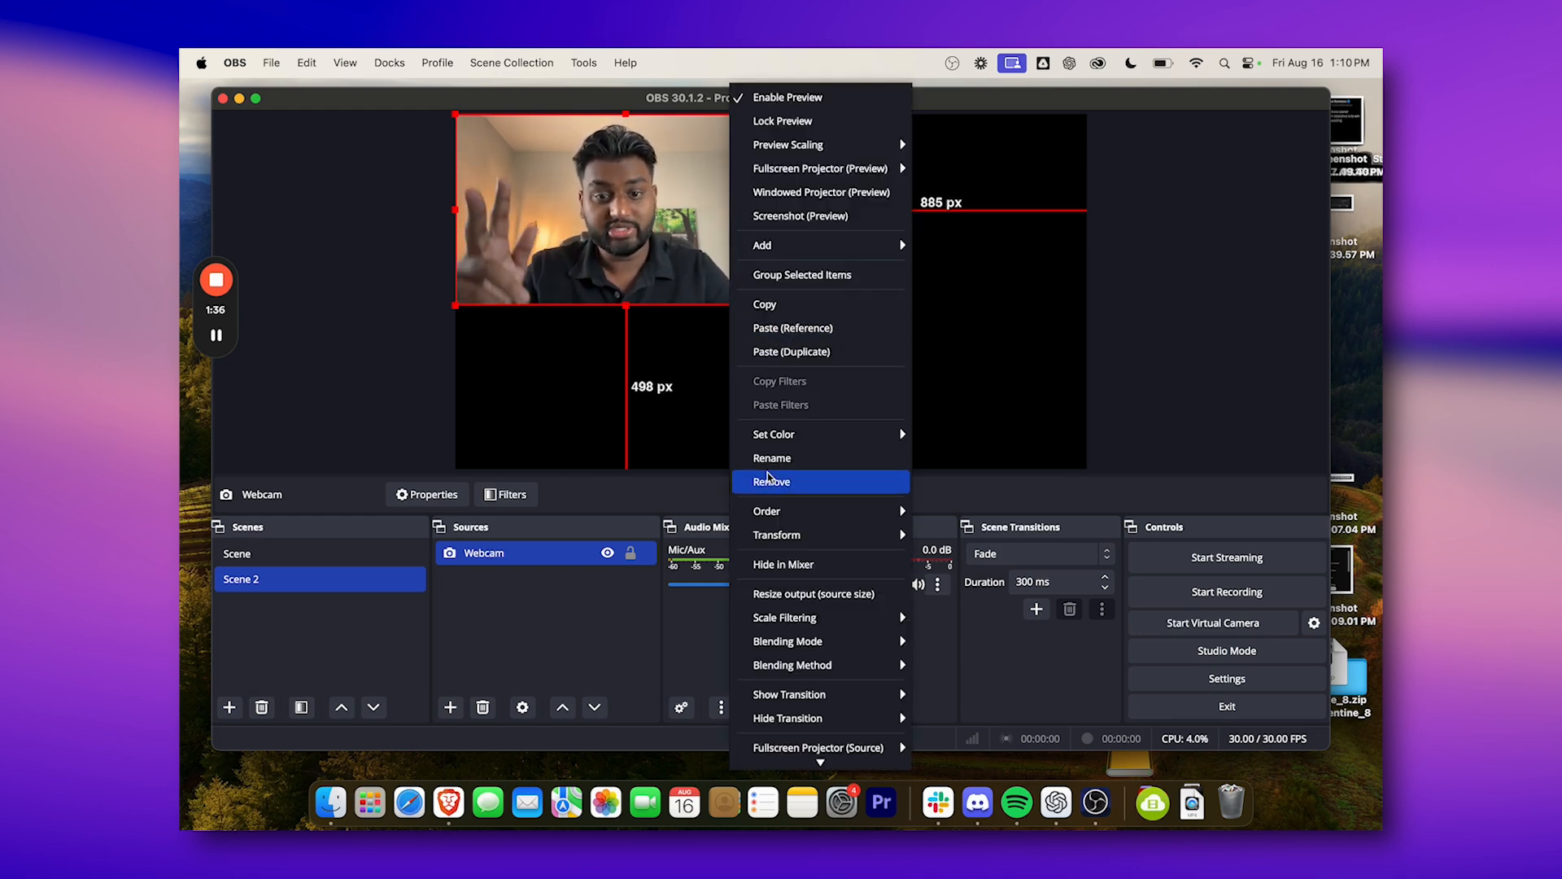
mouse_move(814, 537)
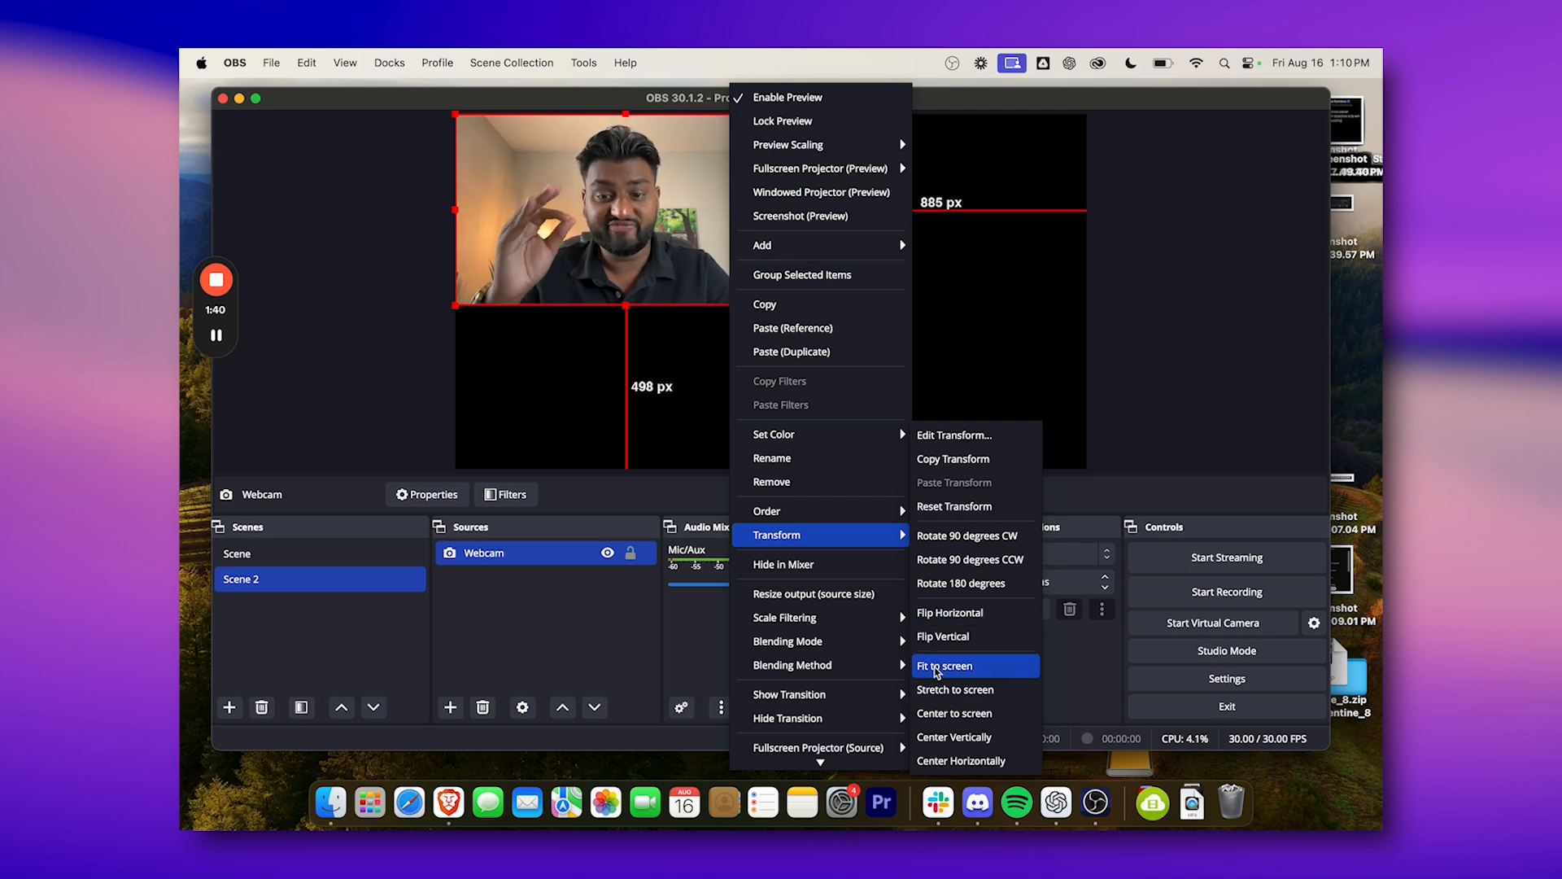
left_click(936, 668)
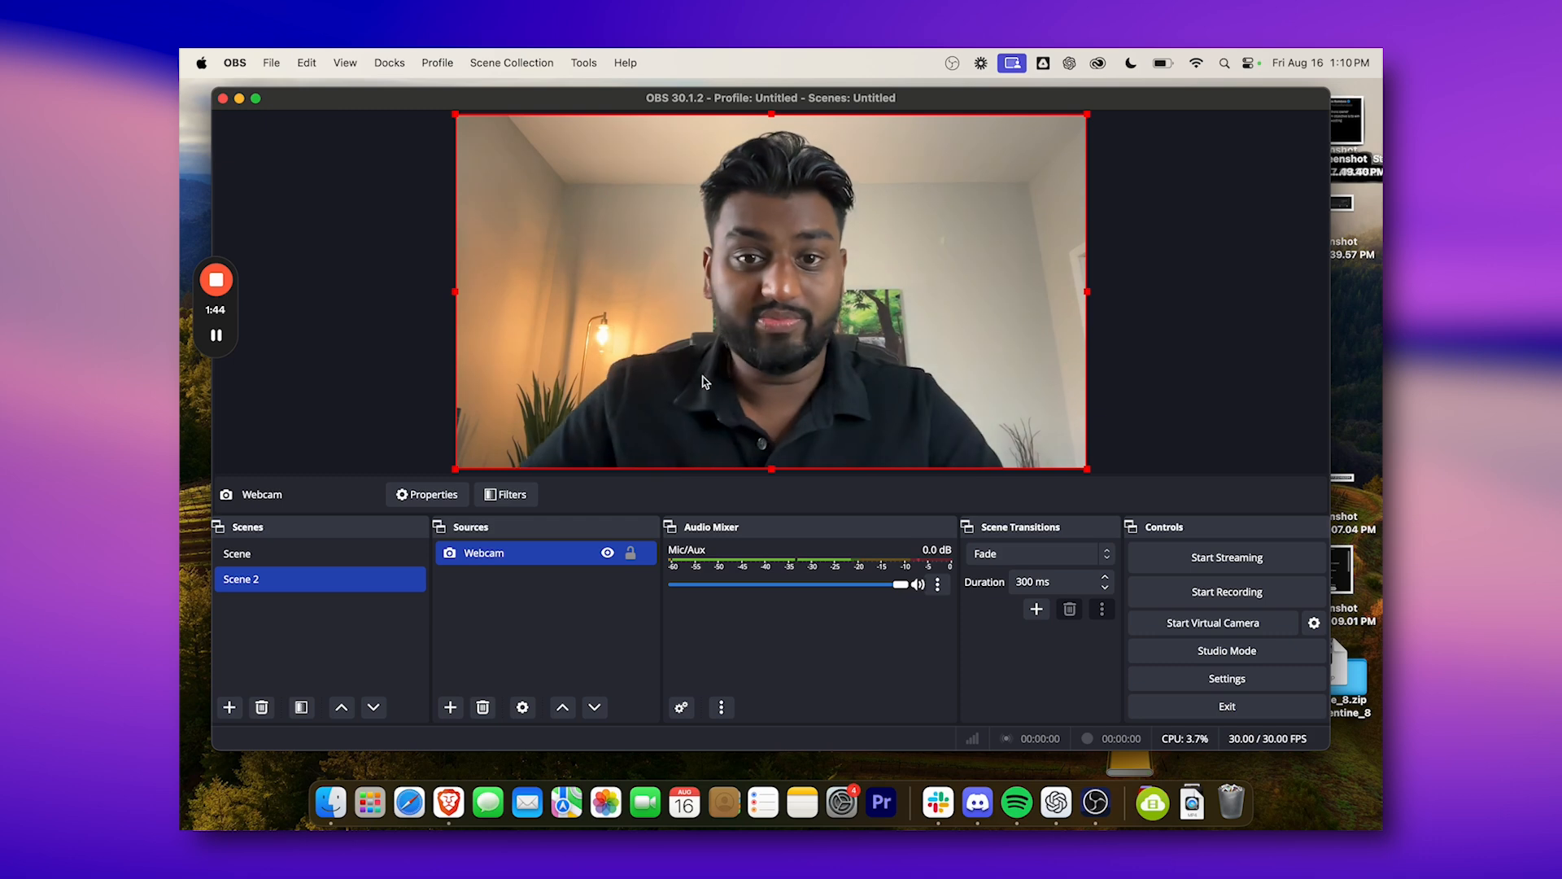
Flip the Webcam source horizontally.
right_click(674, 382)
mouse_move(741, 535)
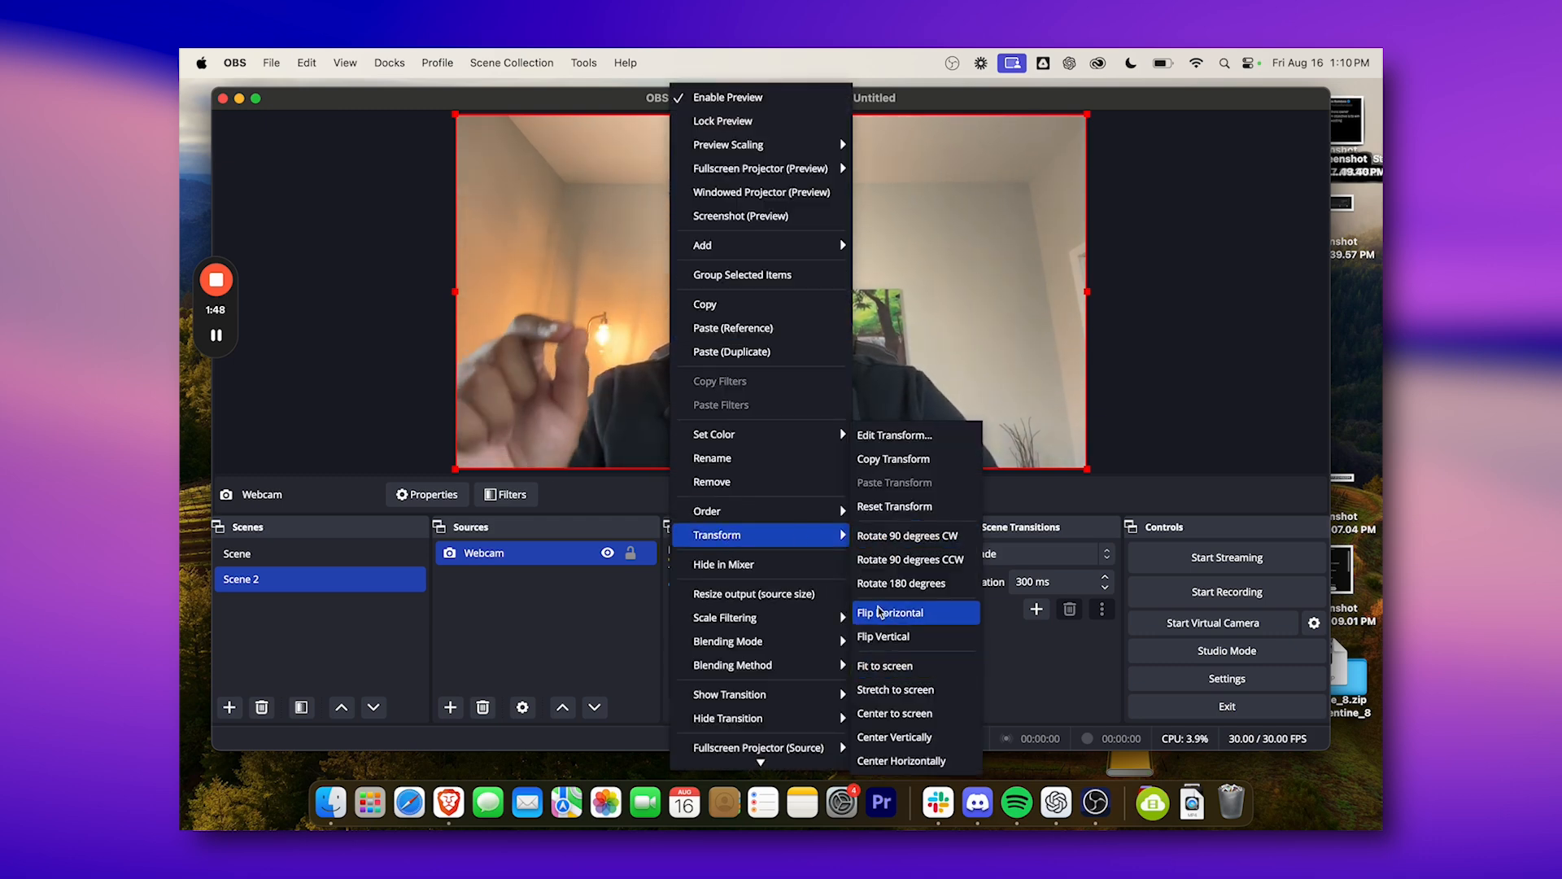
left_click(879, 612)
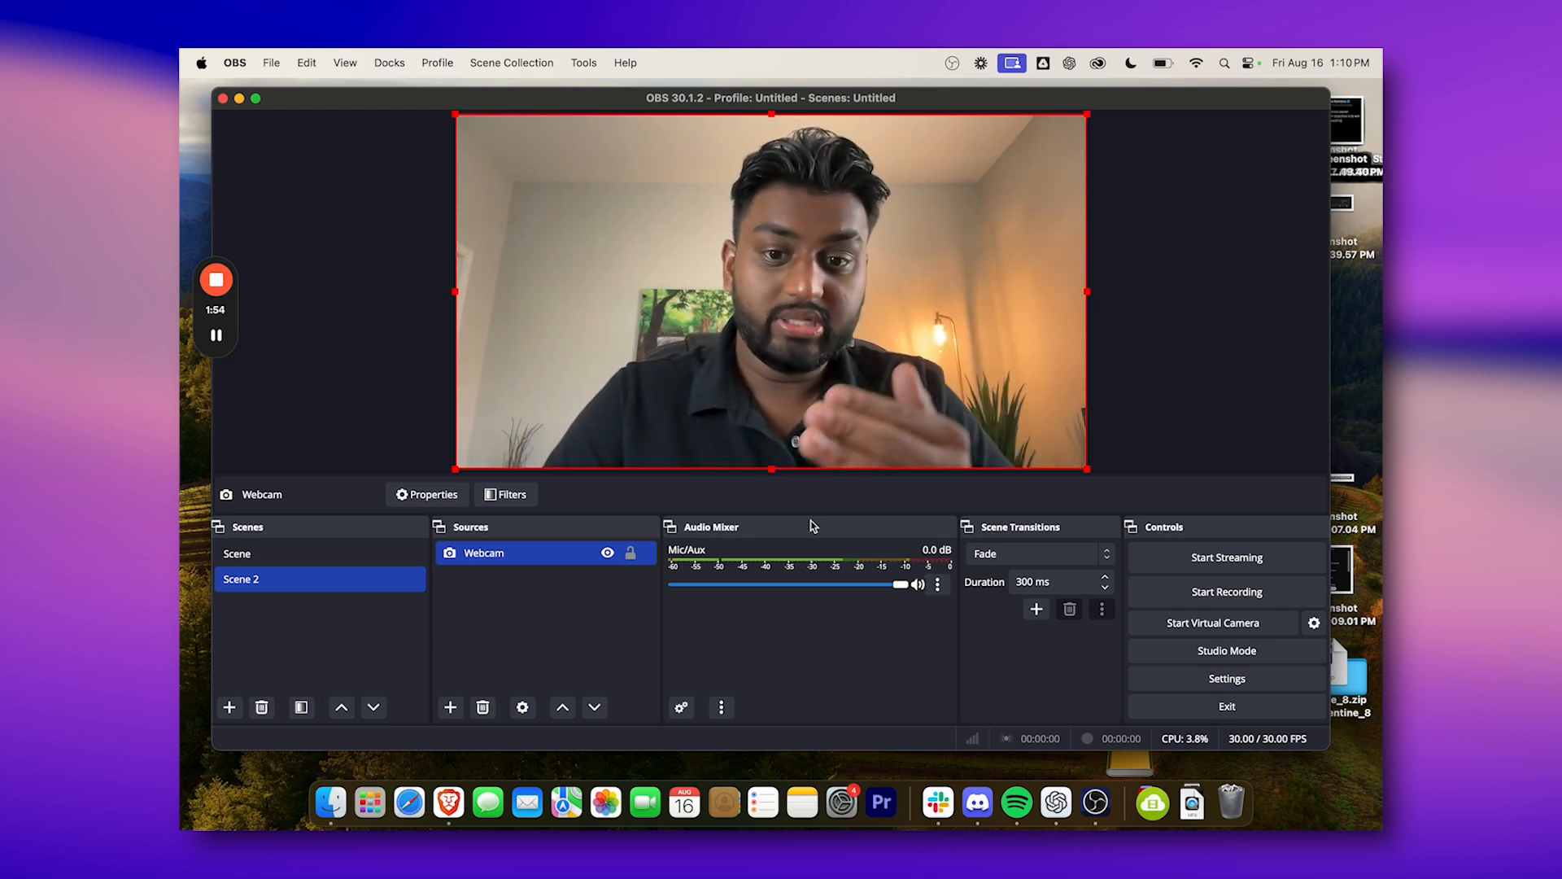
Examine the canvas resolution and frame rate in the video settings, and the sample rate and devices in the audio settings.
left_click(1189, 689)
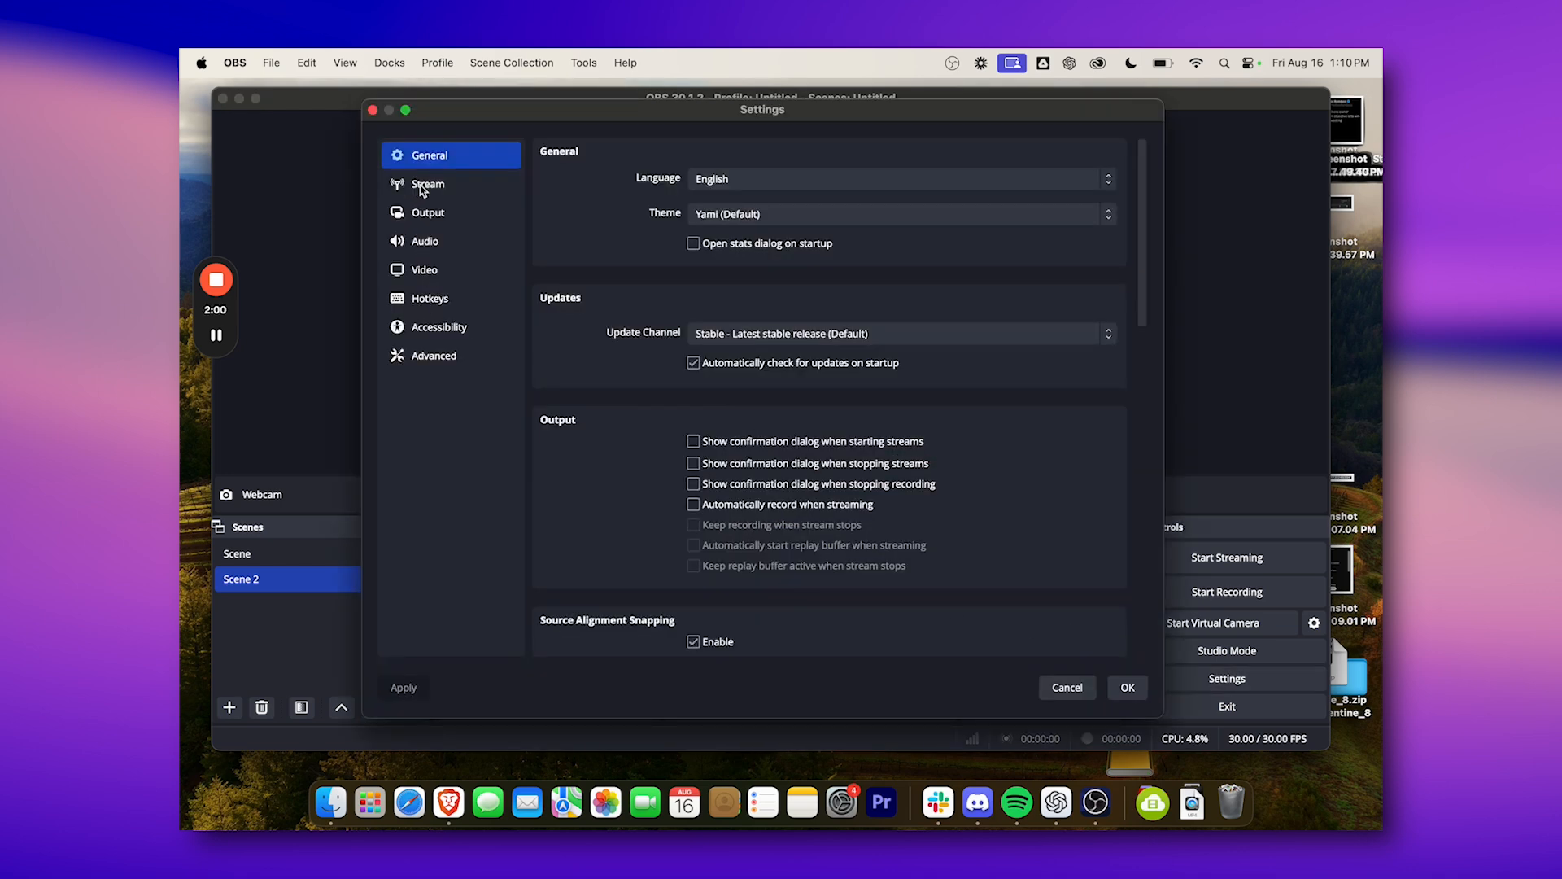
left_click(415, 269)
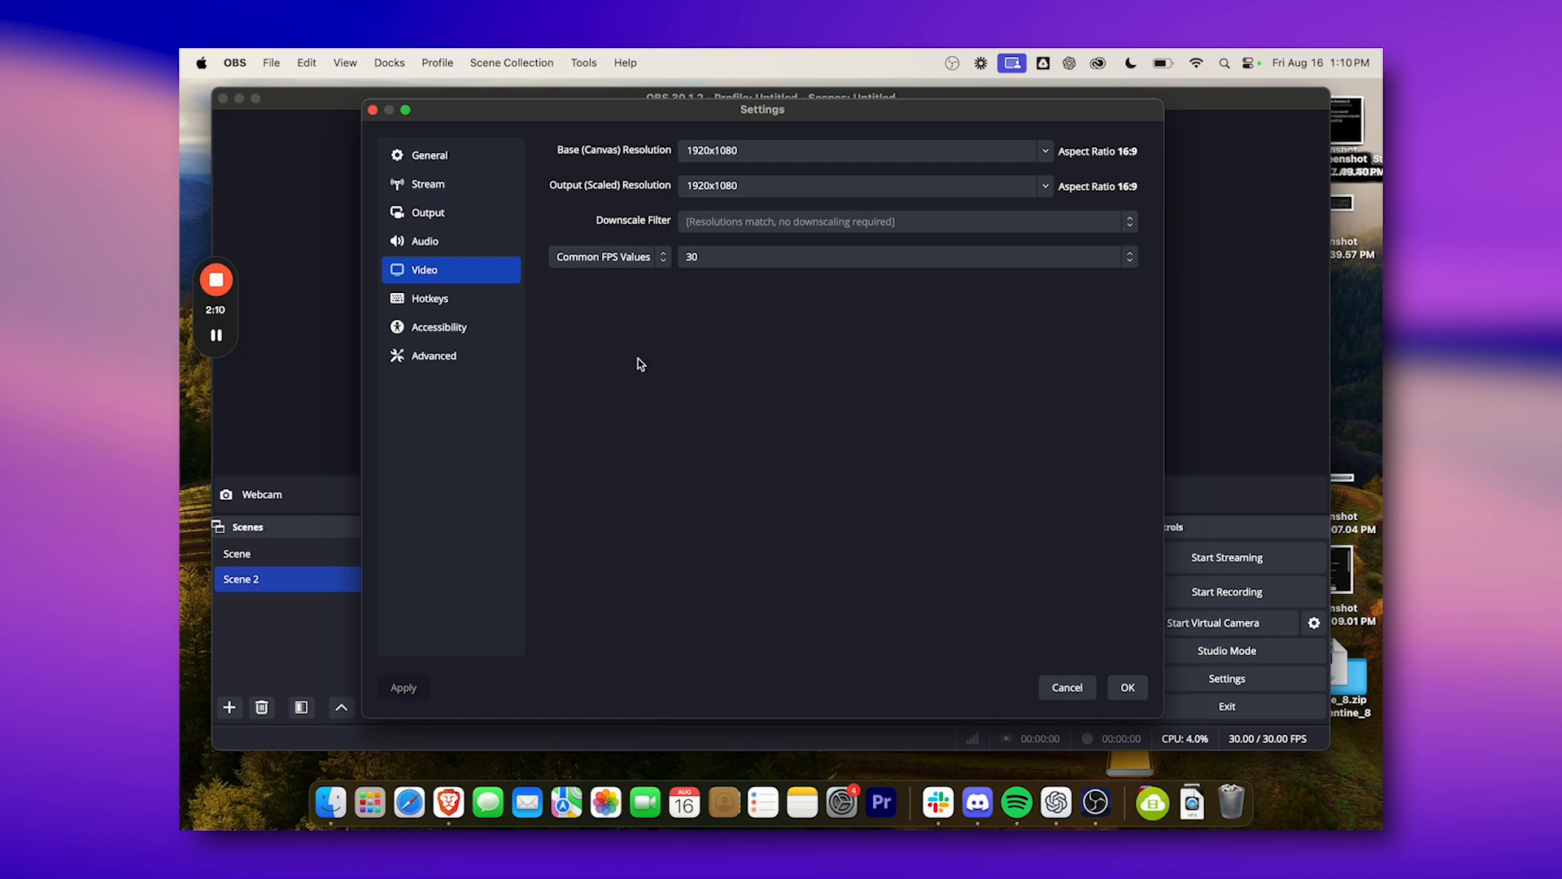
left_click(426, 240)
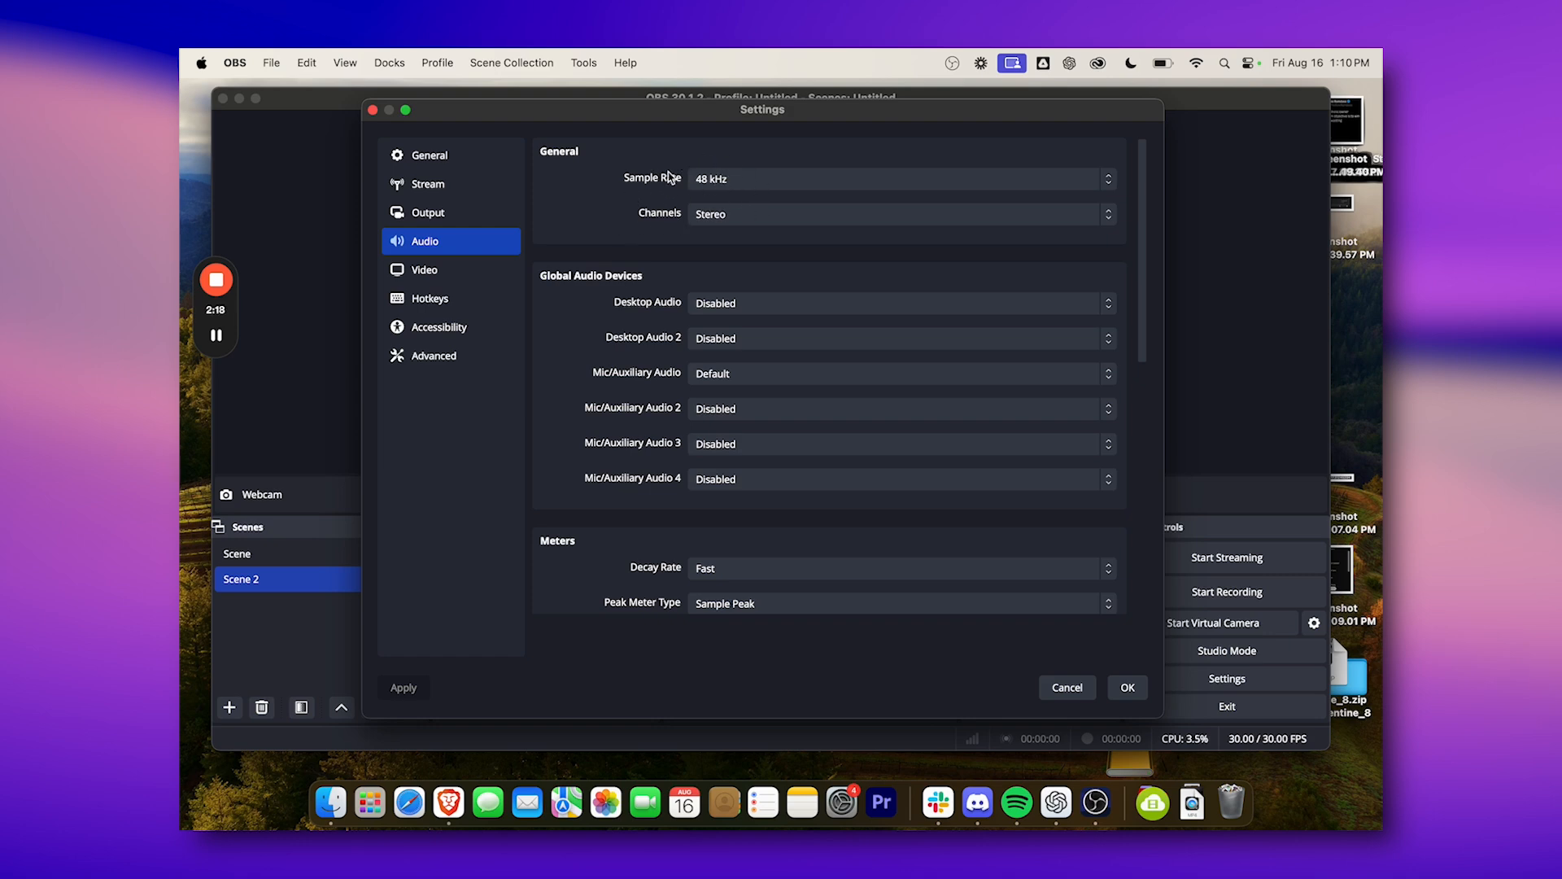
Review the streaming and recording output settings, and choose MPEG-4 (.mp4) as the recording format.
left_click(443, 216)
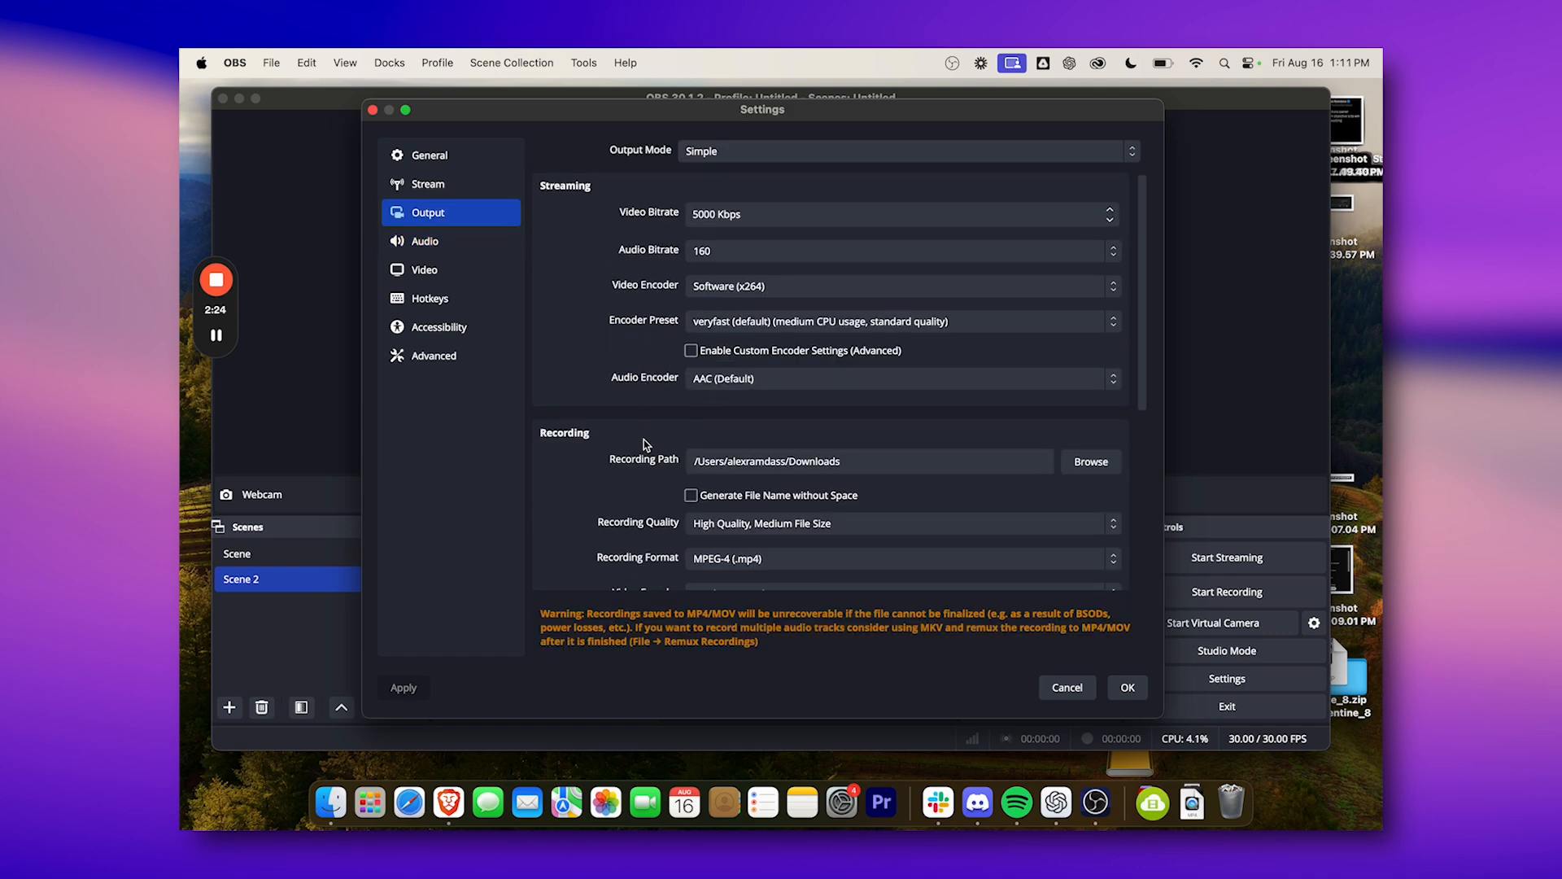
scroll(643, 440, "down", 2)
scroll(643, 447, "up", 2)
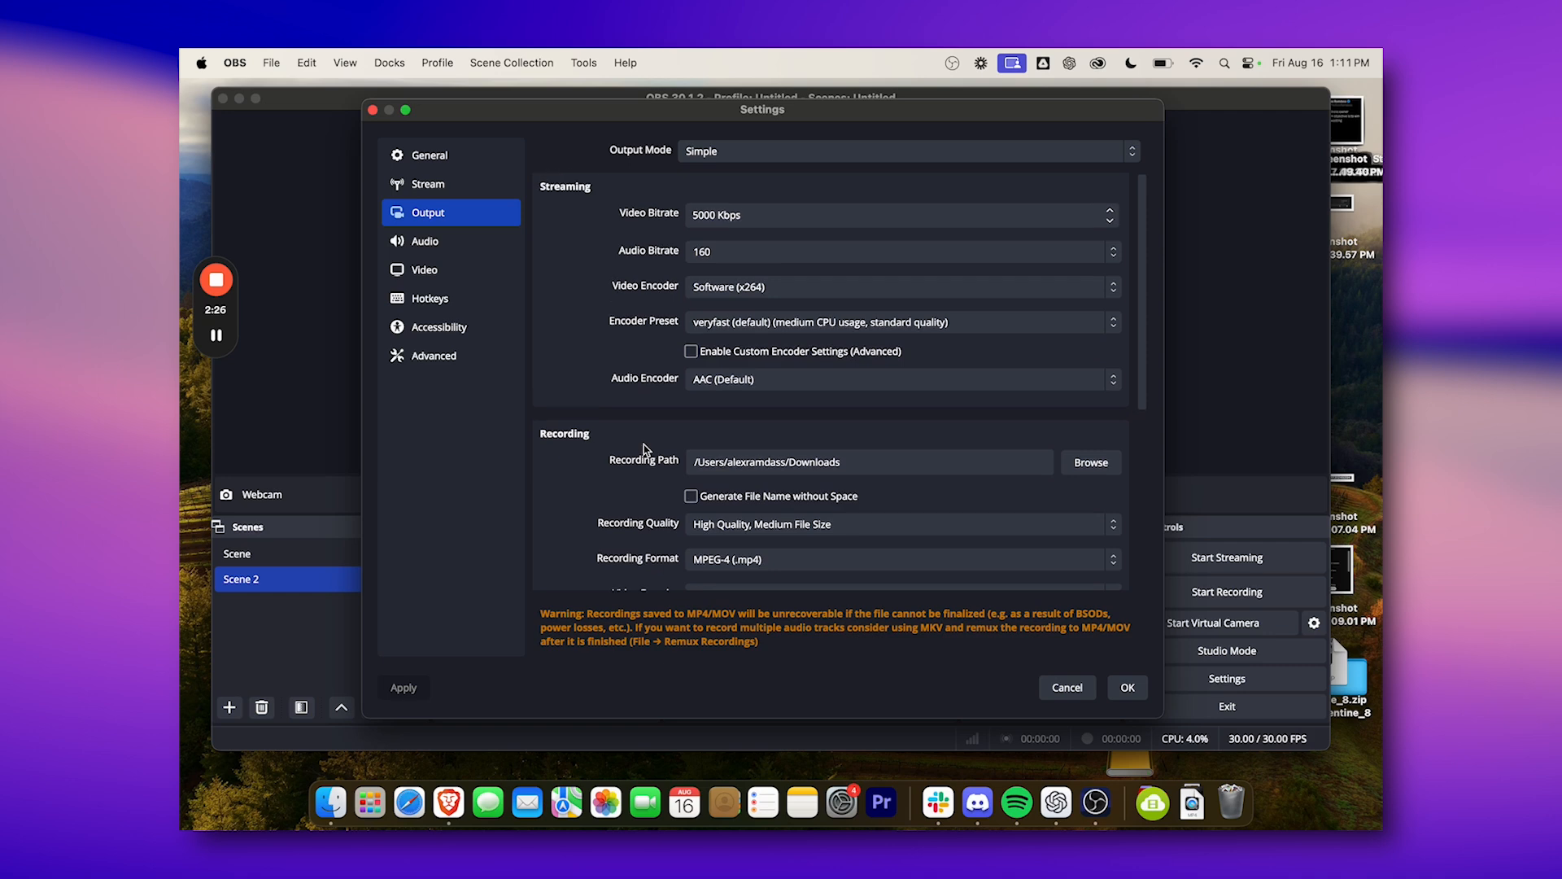
scroll(643, 447, "down", 3)
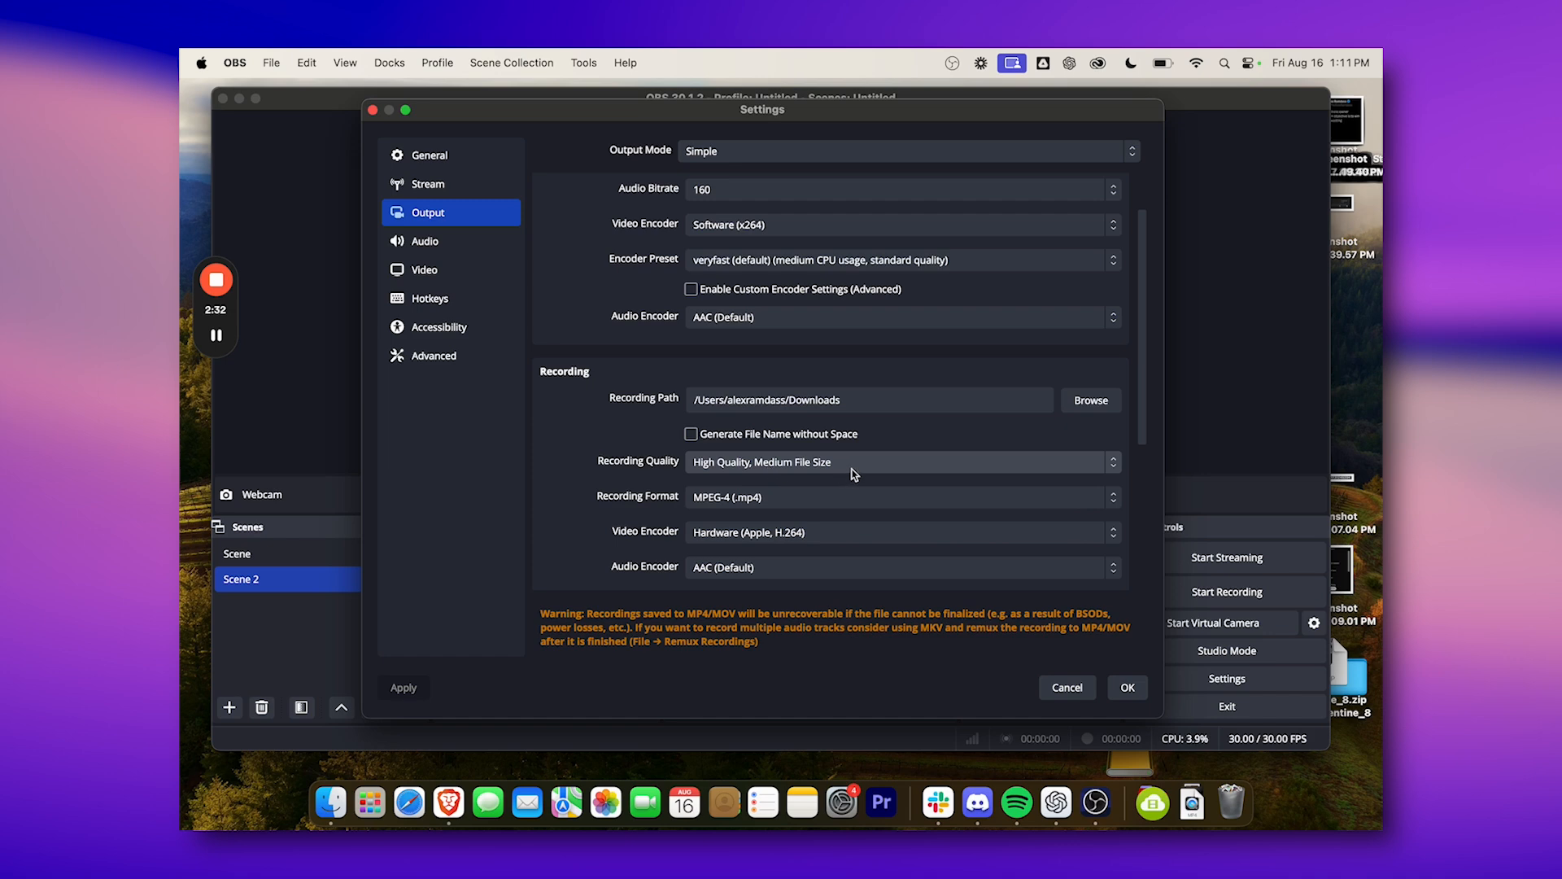
left_click(820, 505)
left_click(719, 498)
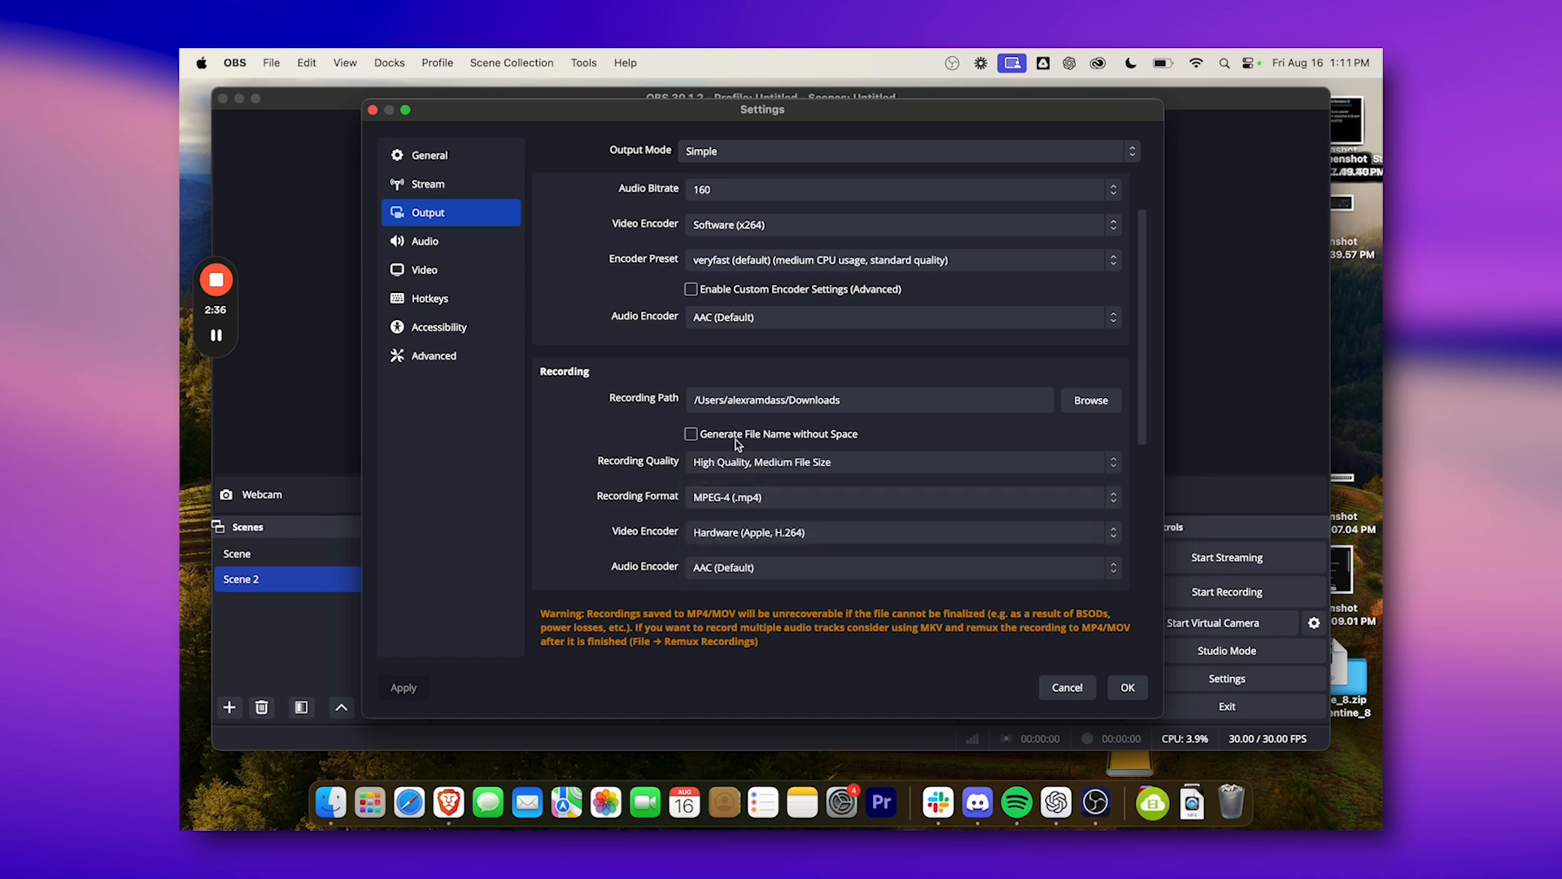
Check the folder choice for the recording path without changing it, and accept the settings.
left_click(1092, 402)
left_click(946, 497)
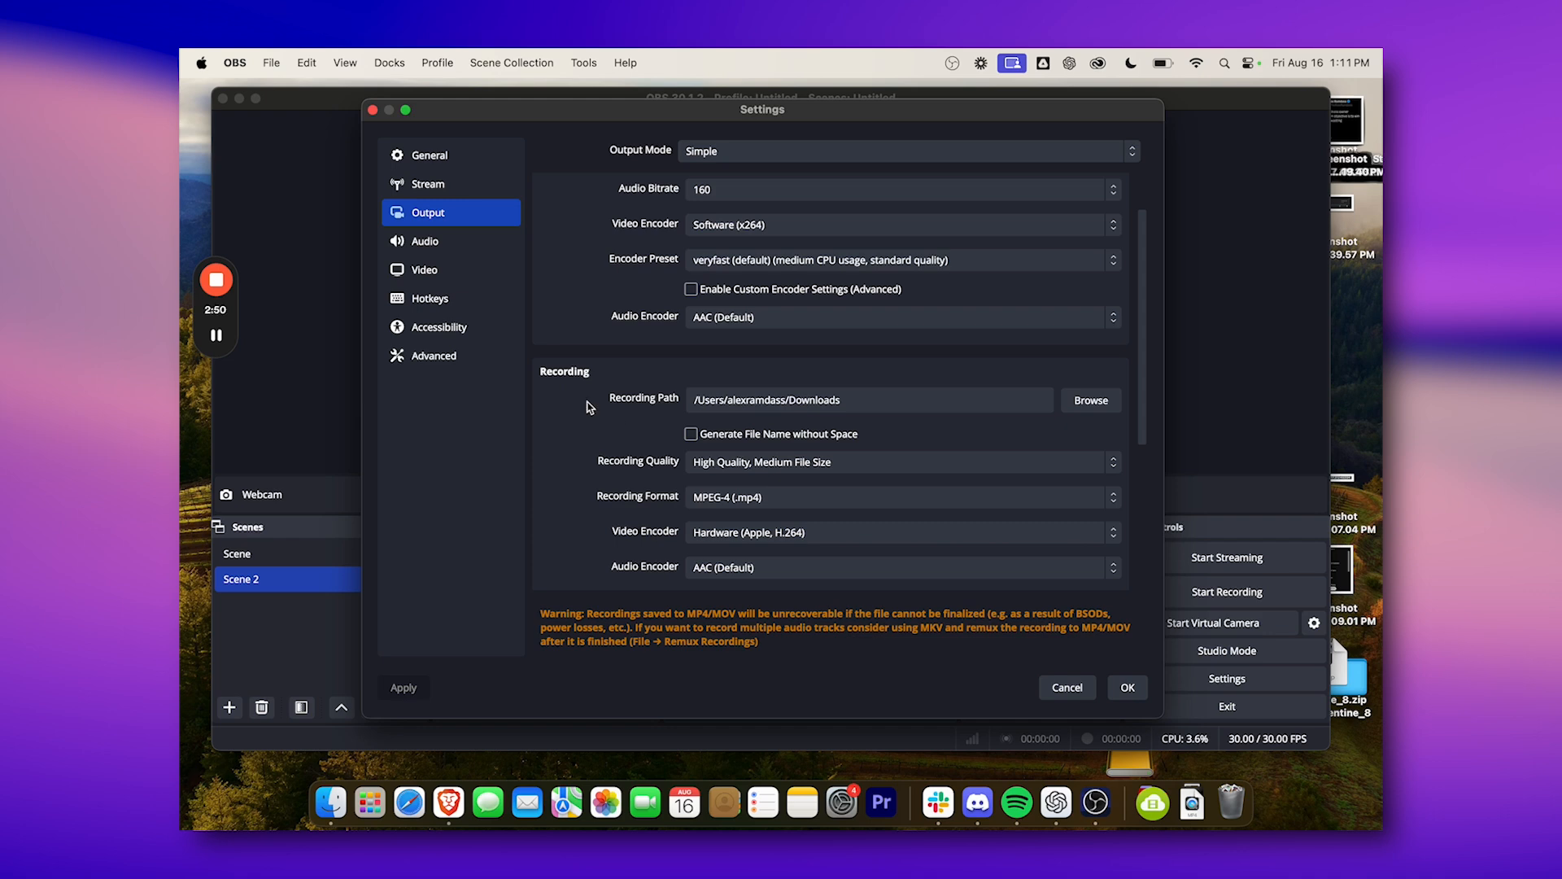
scroll(590, 407, "up", 3)
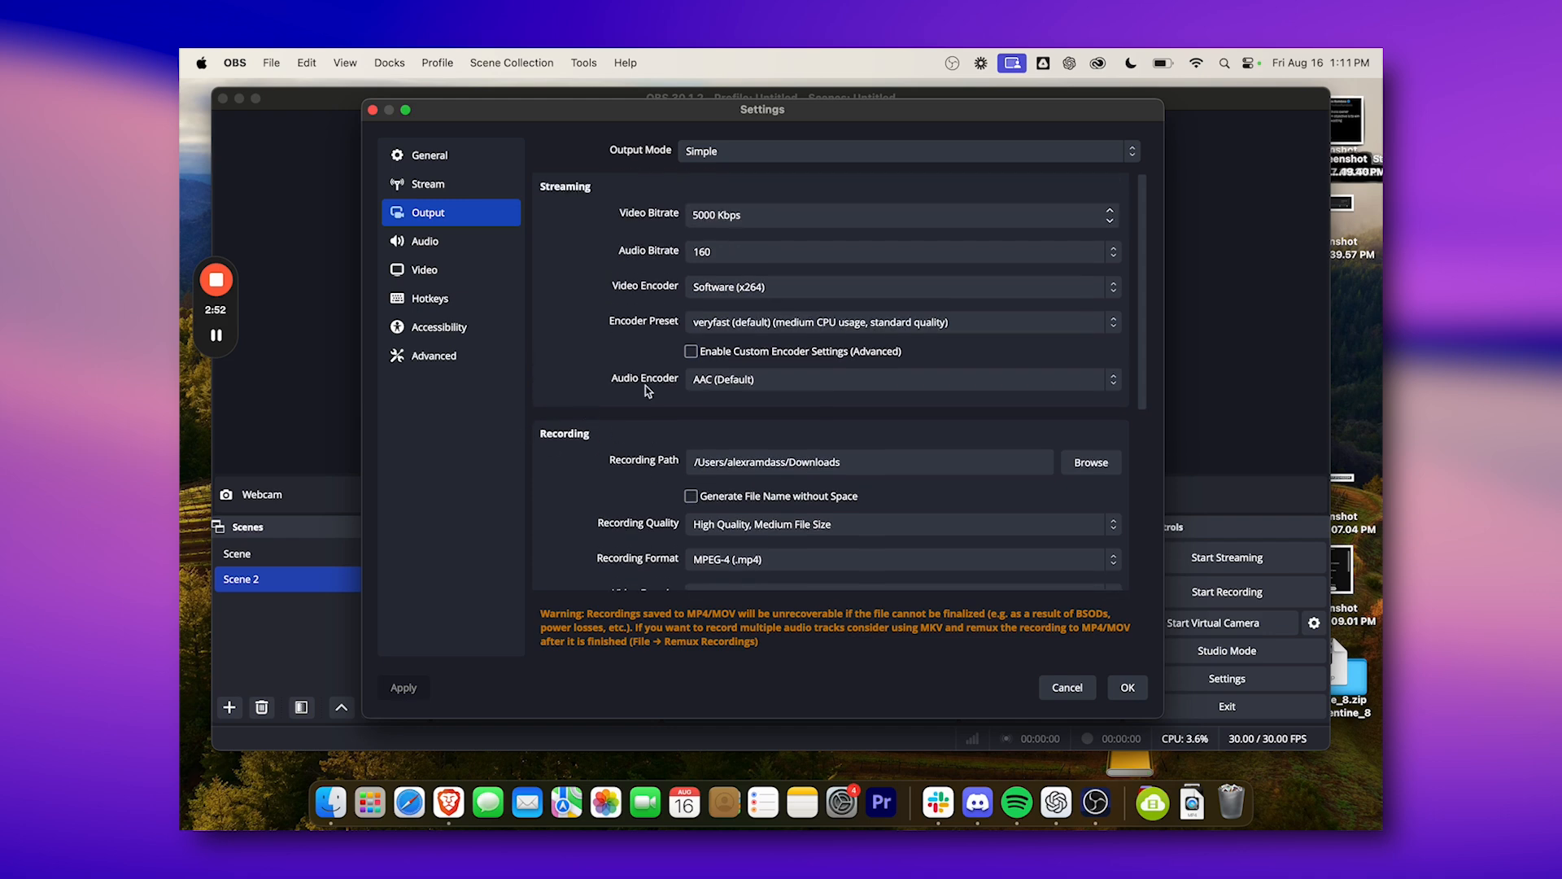
left_click(1137, 690)
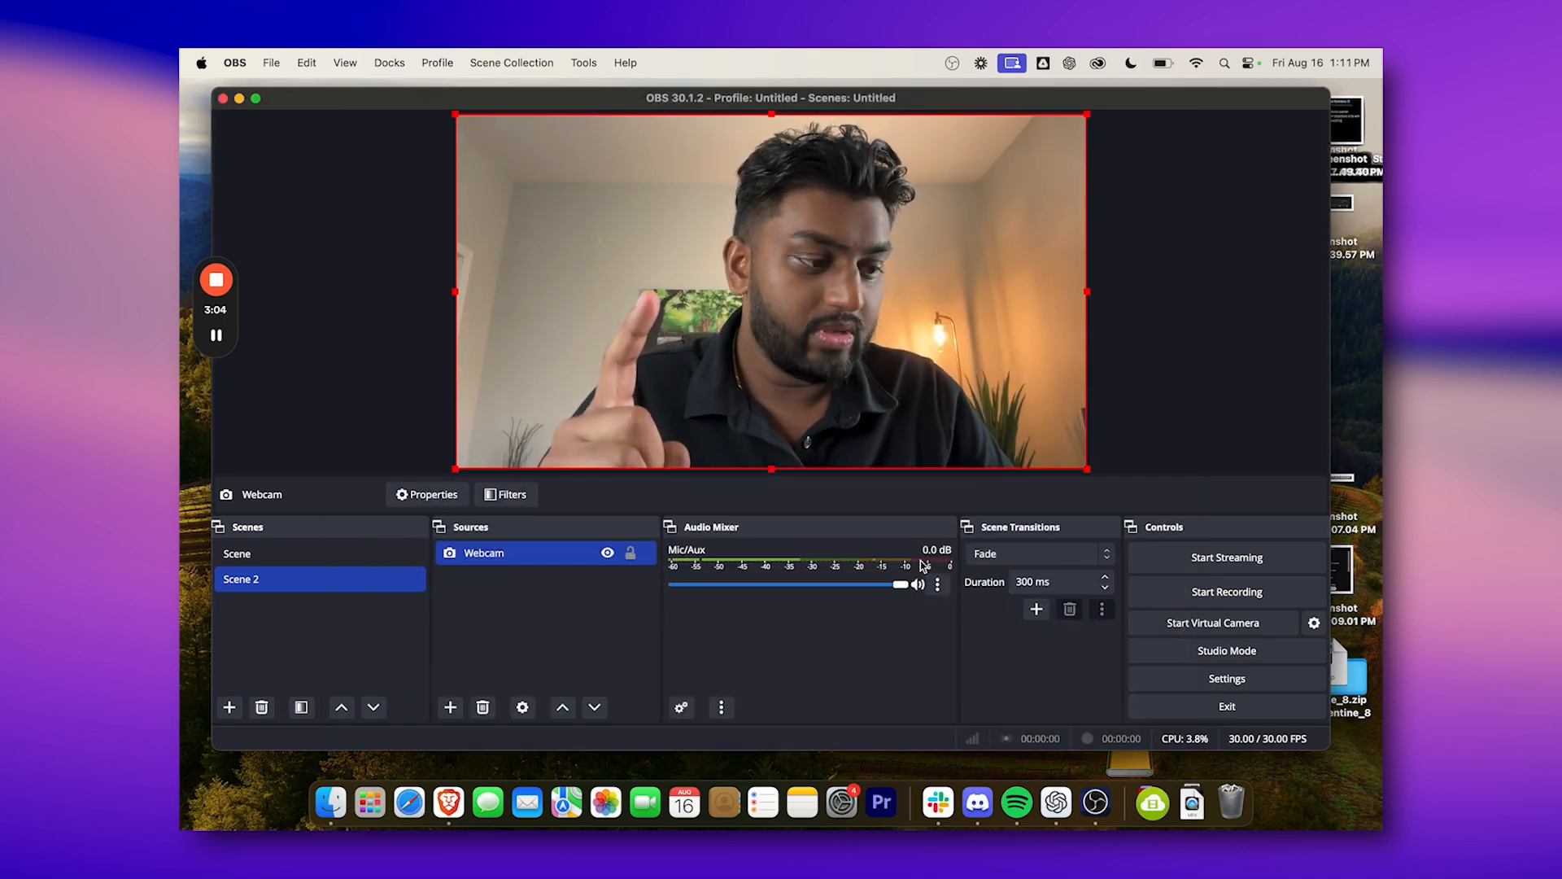
Apply the Fit to screen transform to the Webcam source in the preview.
right_click(760, 360)
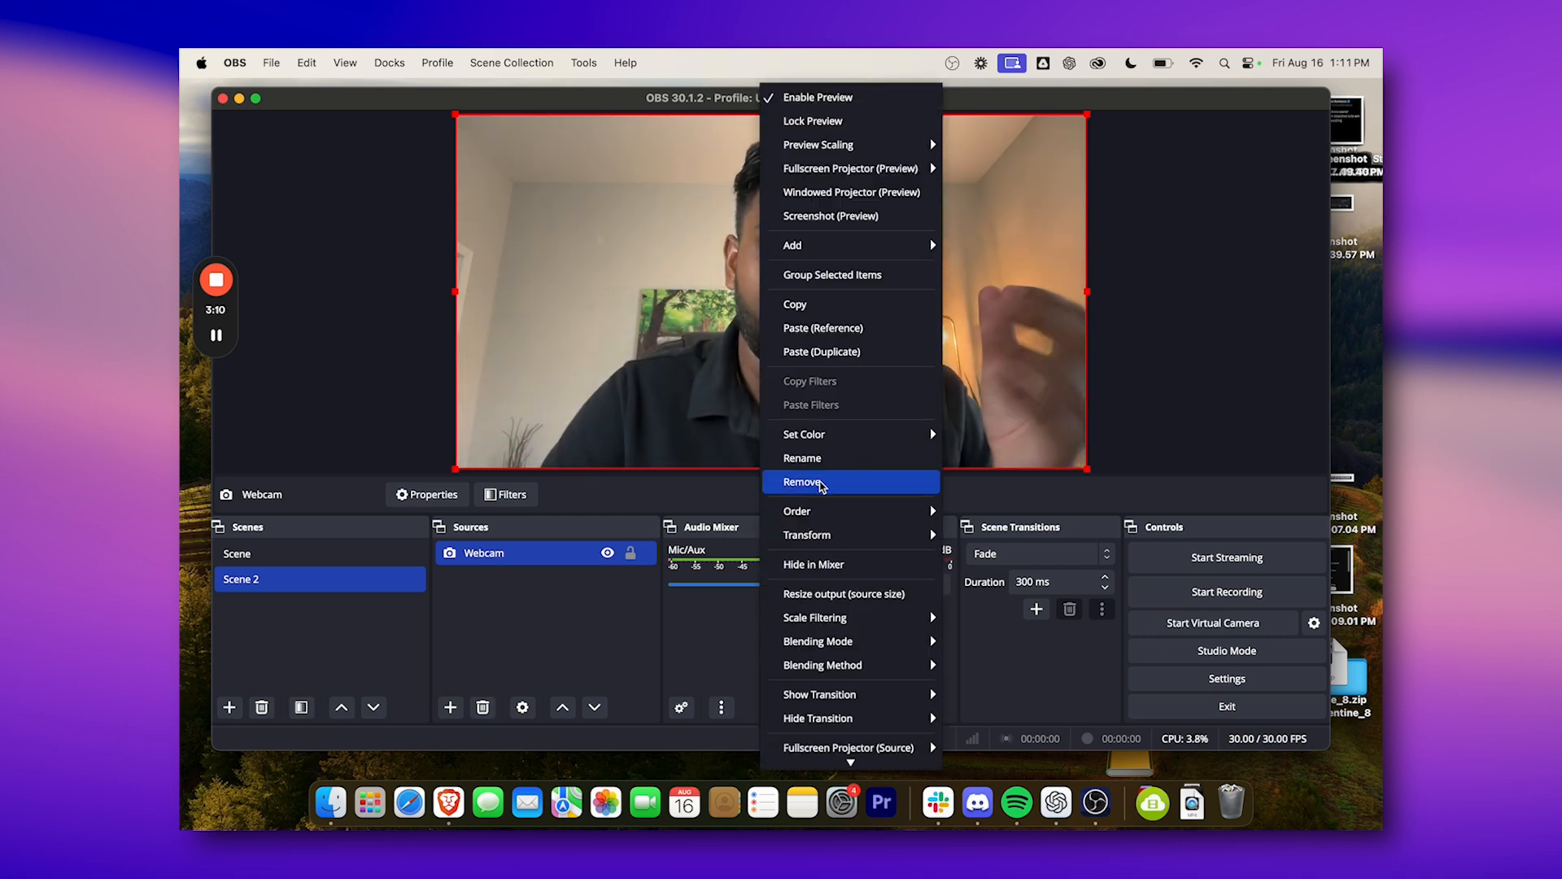
mouse_move(911, 536)
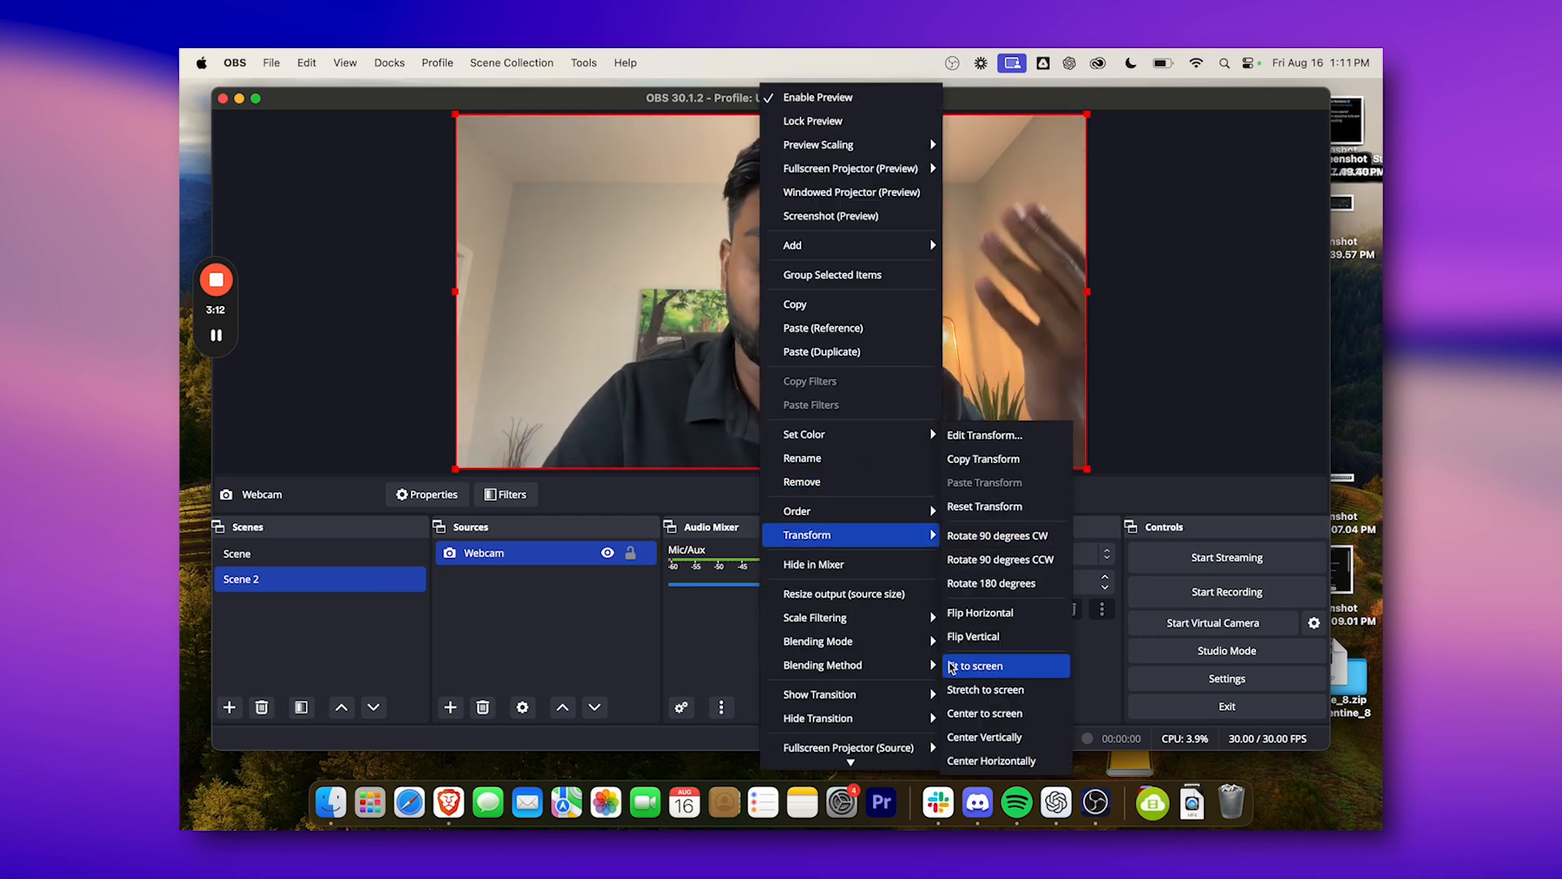
left_click(952, 665)
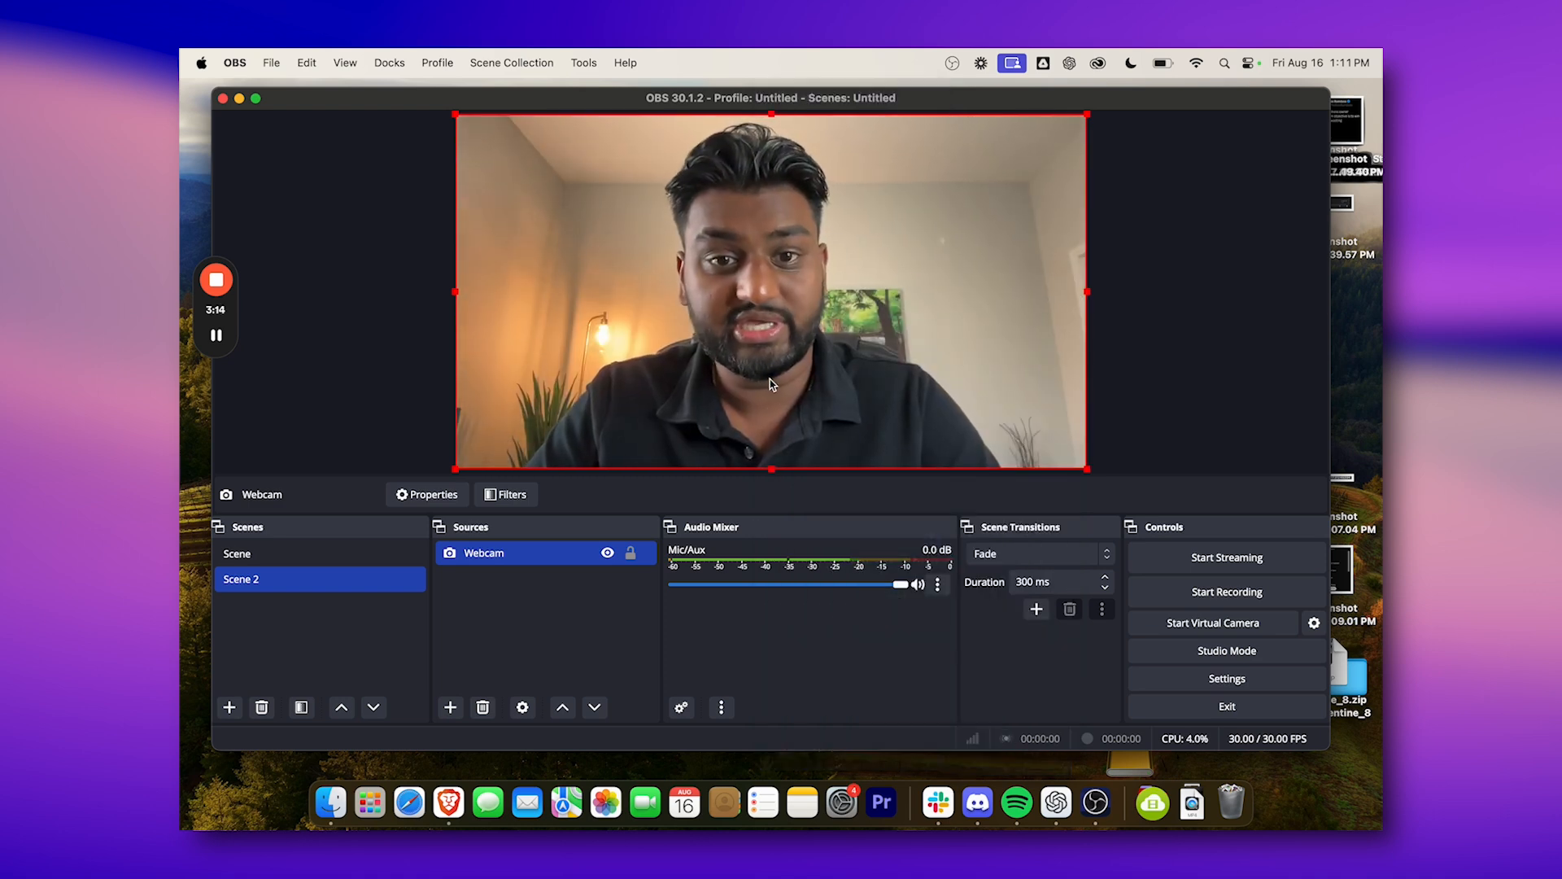
Flip the Webcam source horizontally in Scene 2.
right_click(770, 381)
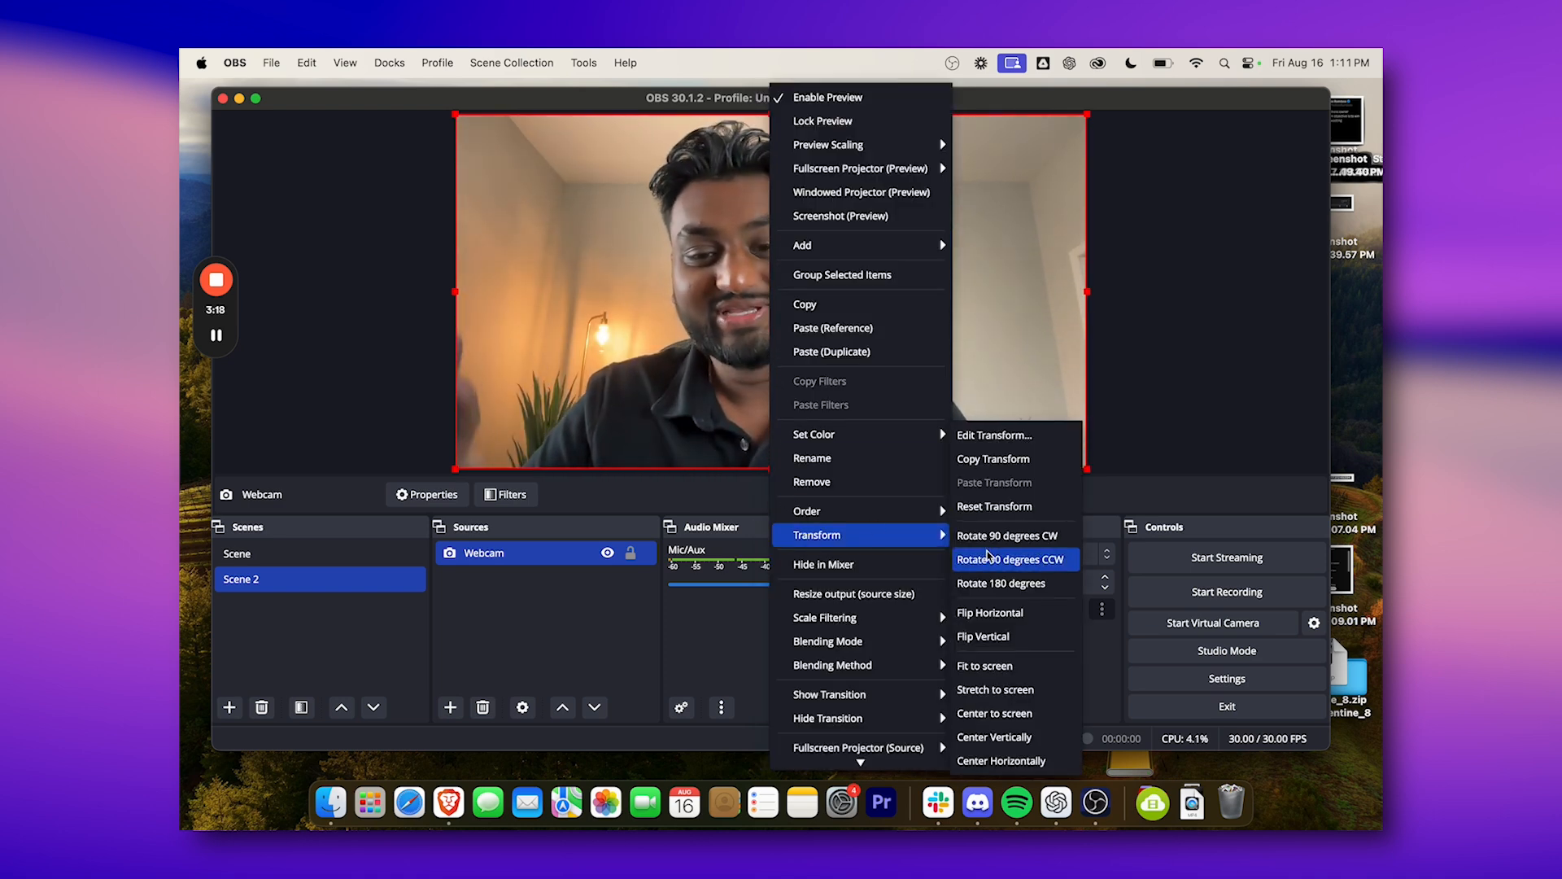
left_click(990, 612)
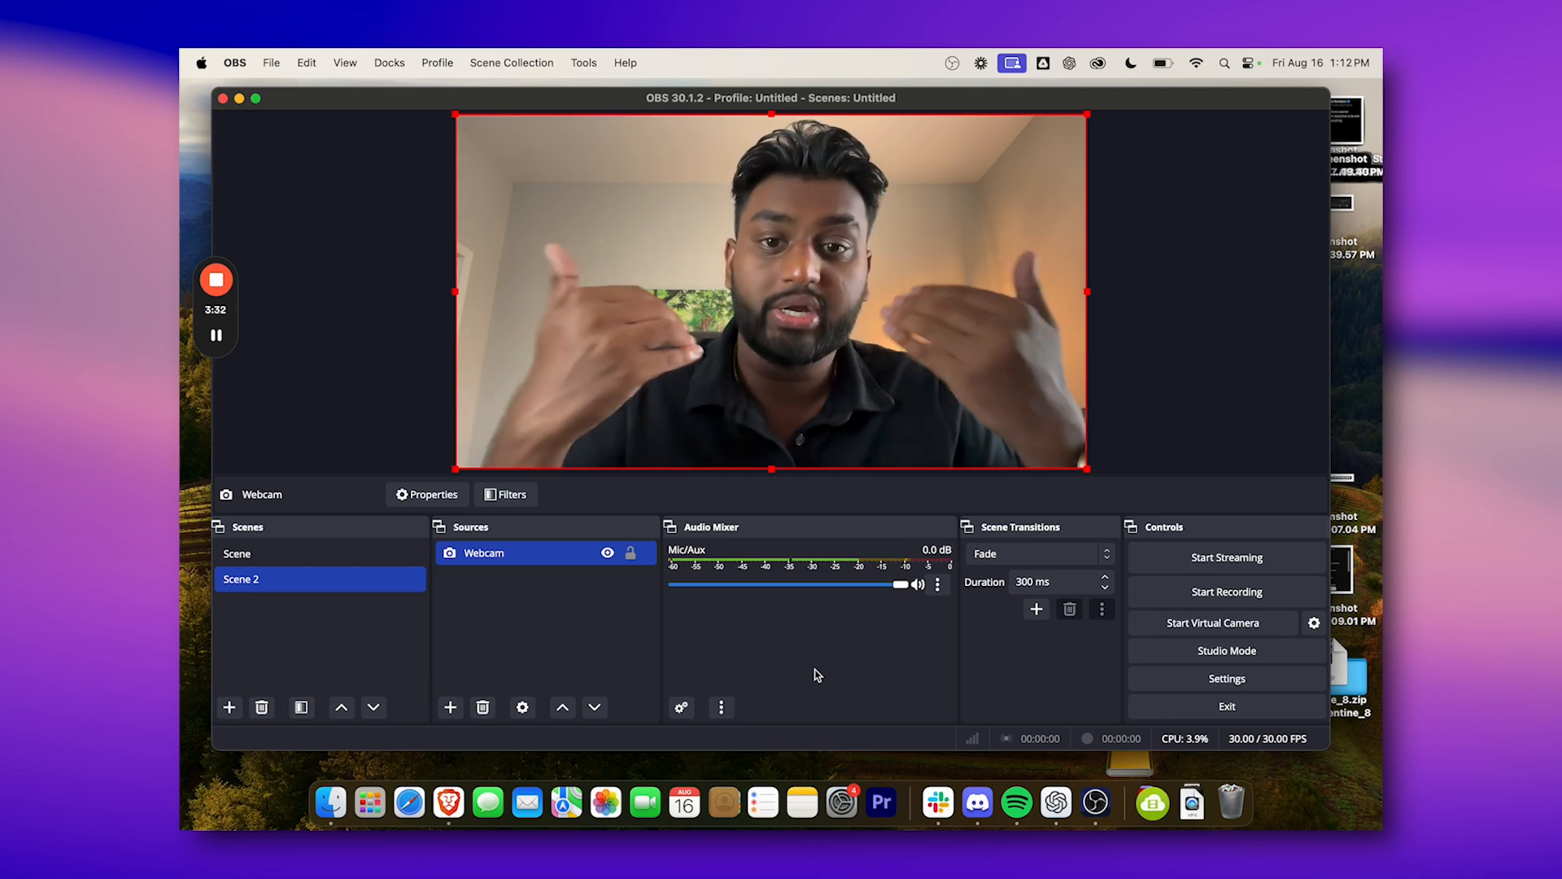
Mute the Mic/Aux channel and check the creation options for an Audio Input Capture source without adding it.
left_click(918, 585)
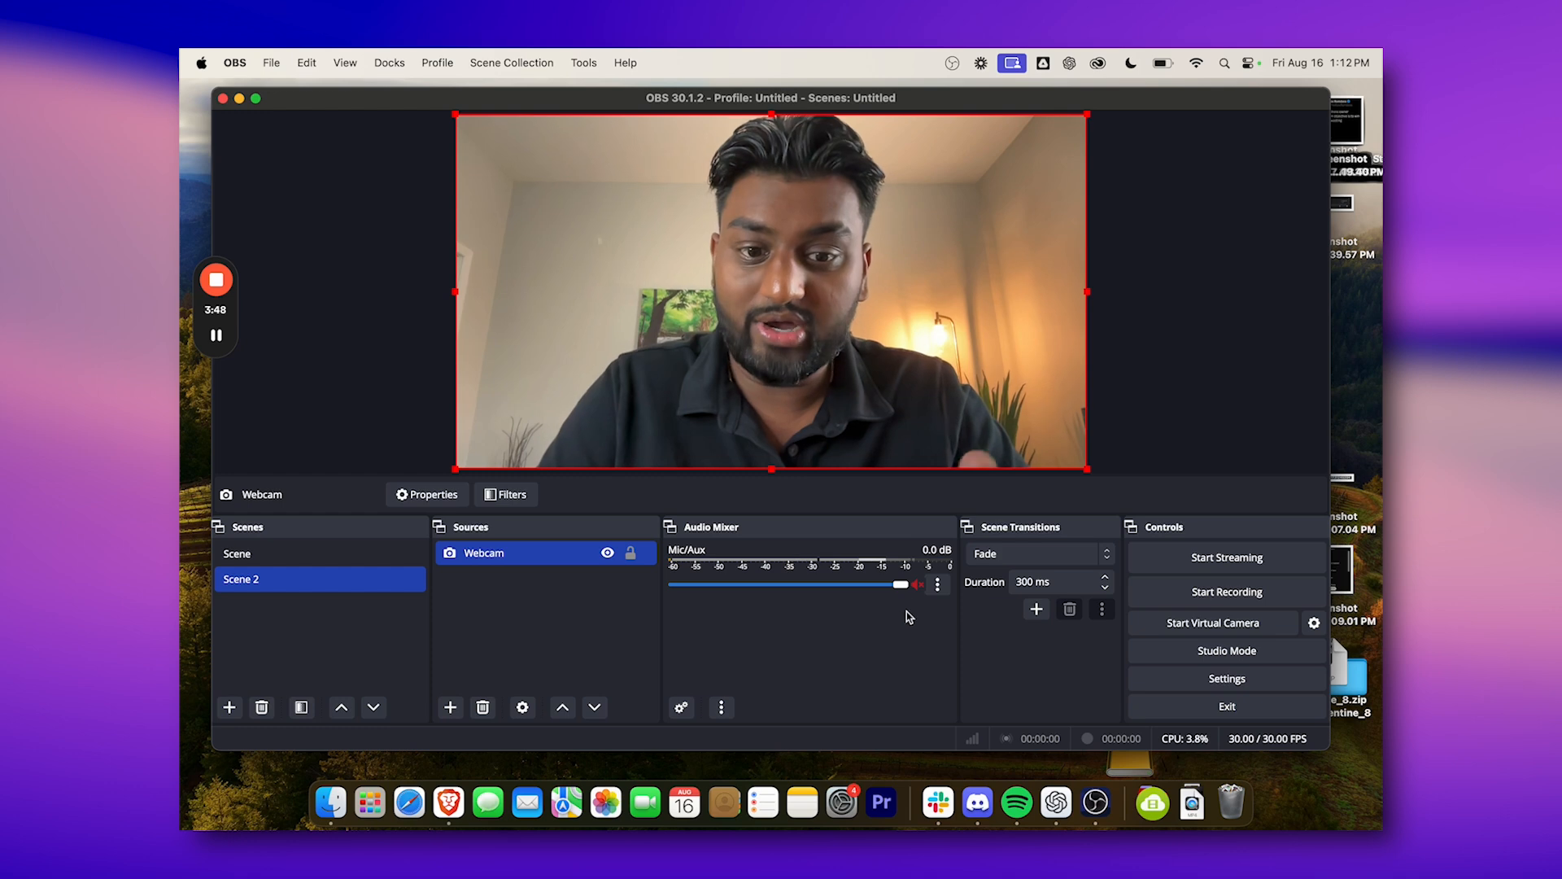
left_click(452, 708)
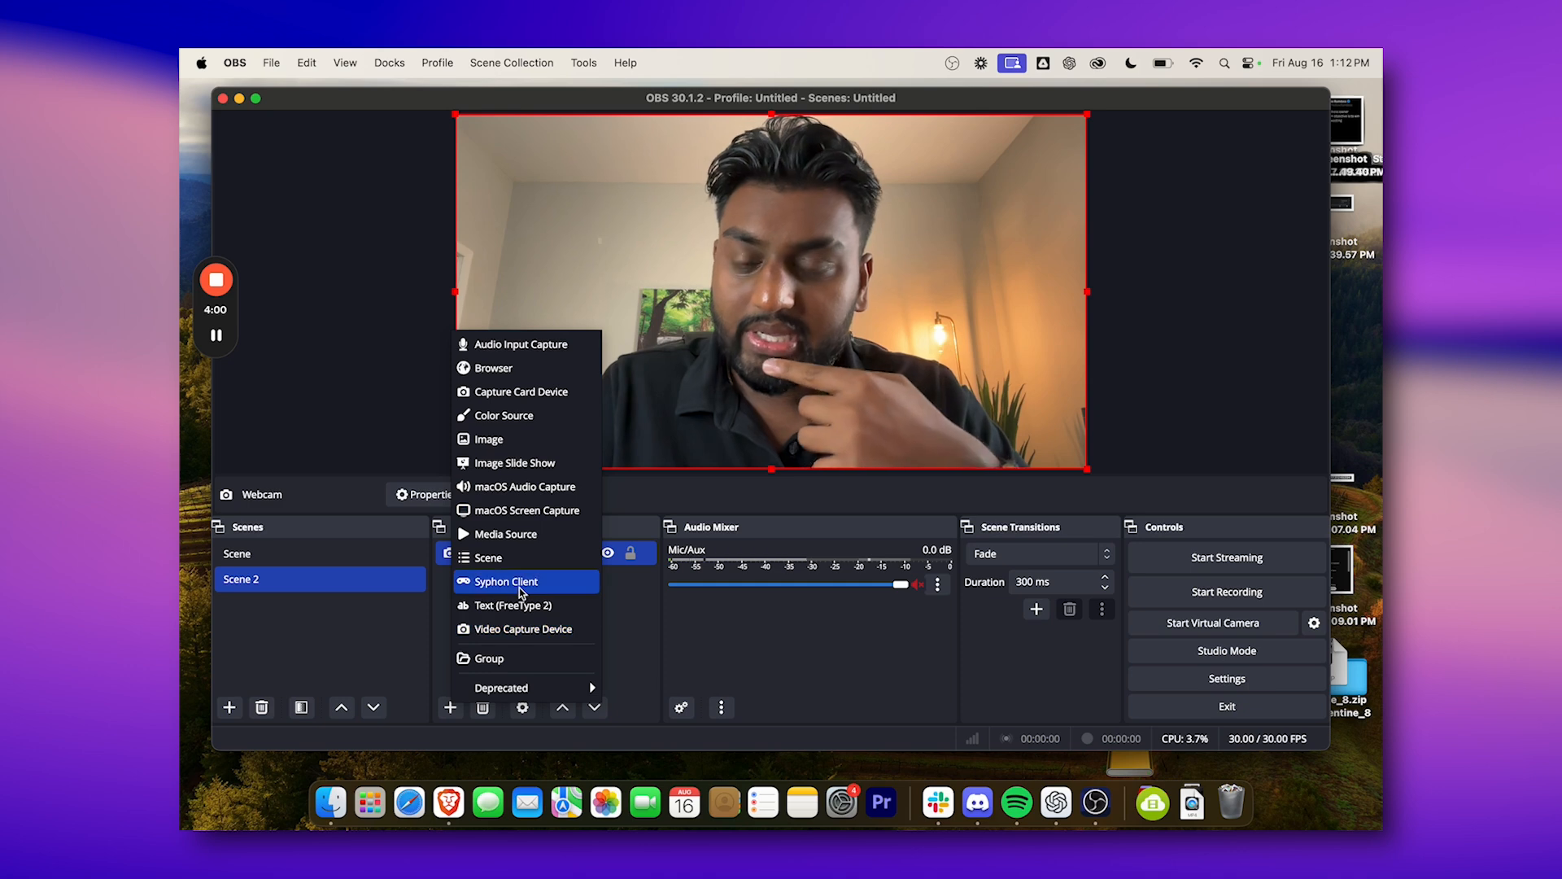
left_click(505, 352)
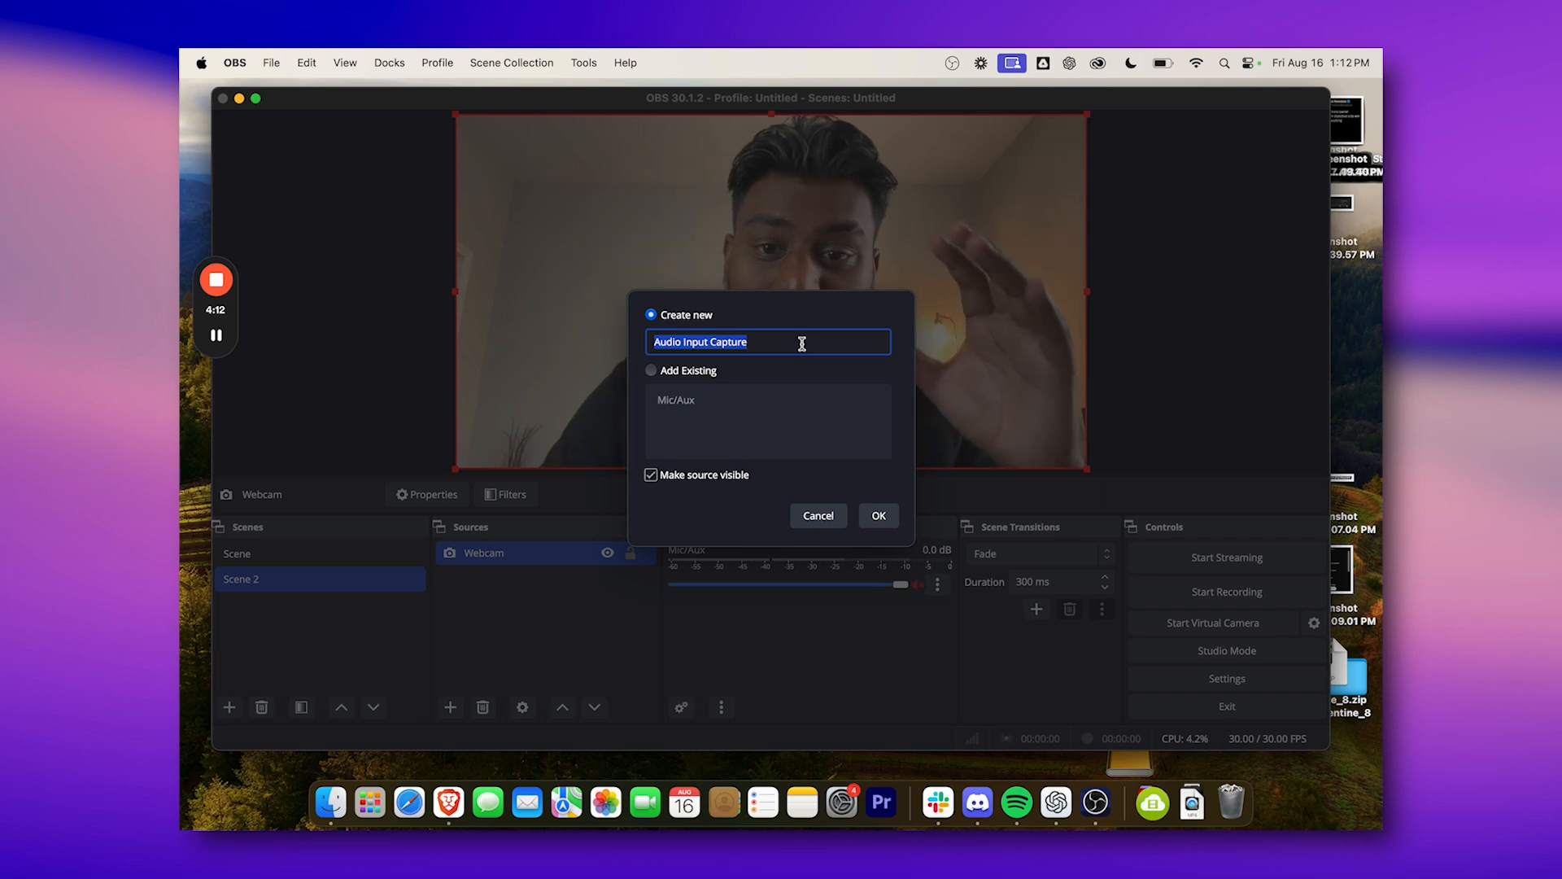
left_click(819, 516)
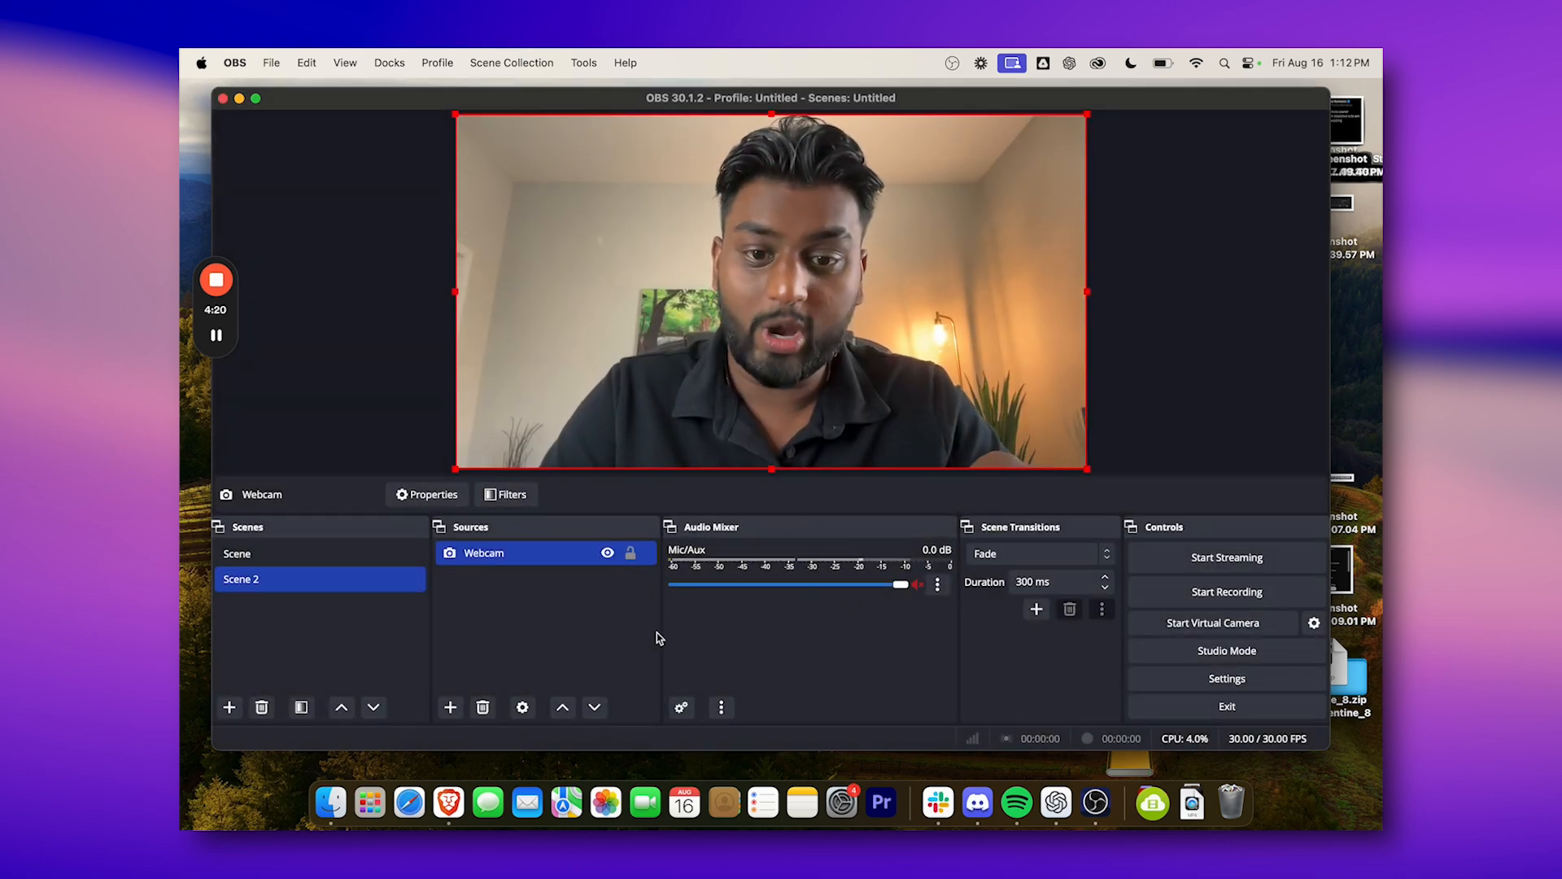
Unmute the Mic/Aux channel and set its volume to 0.0 dB.
left_click(918, 585)
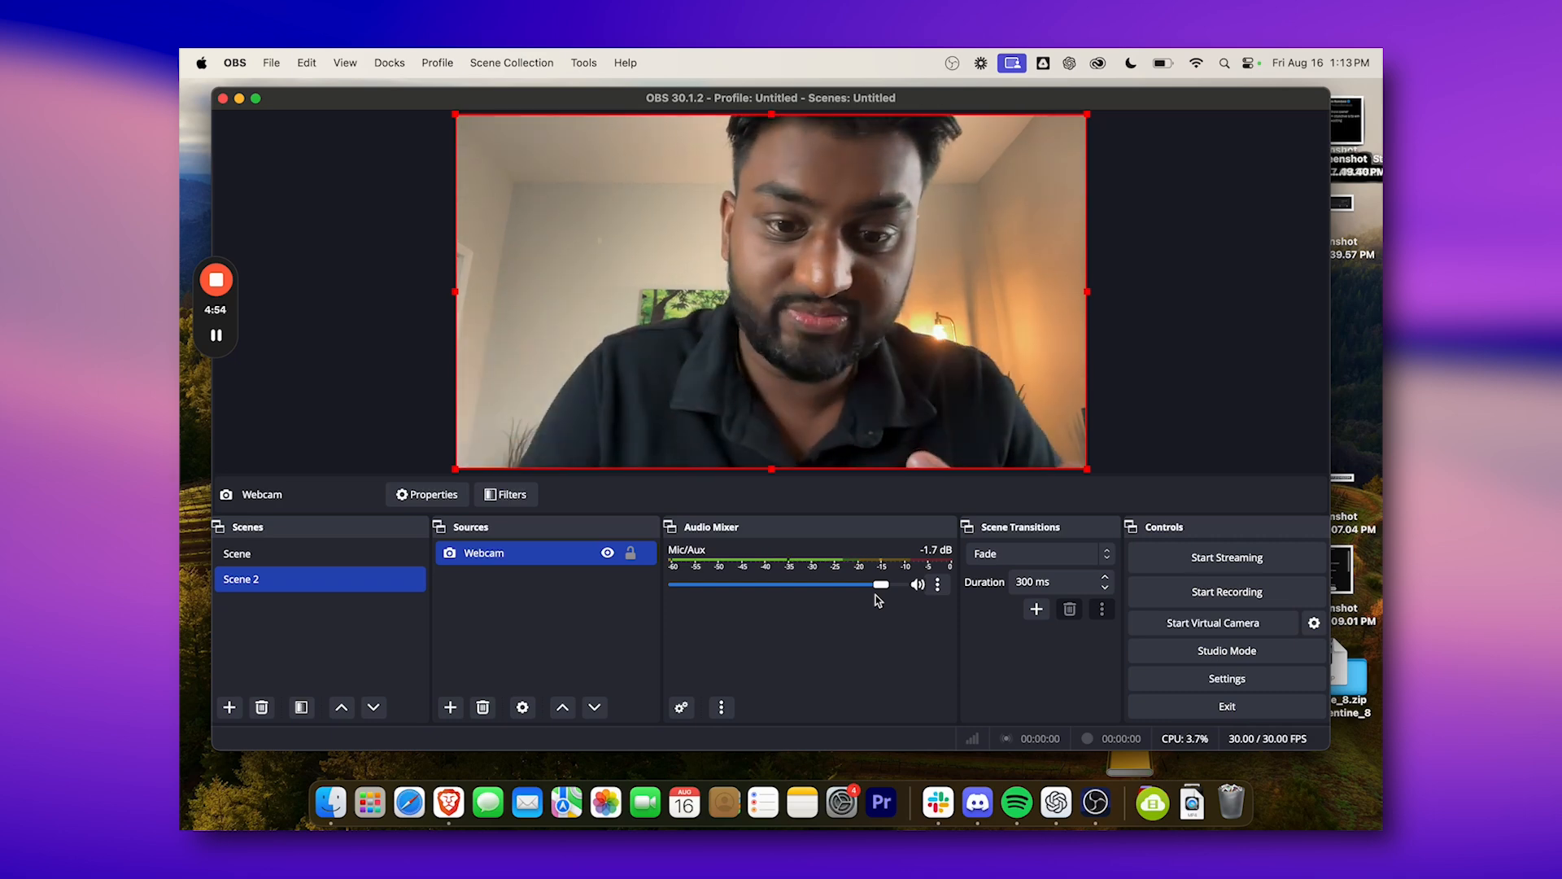
left_click_drag(881, 585, 900, 584)
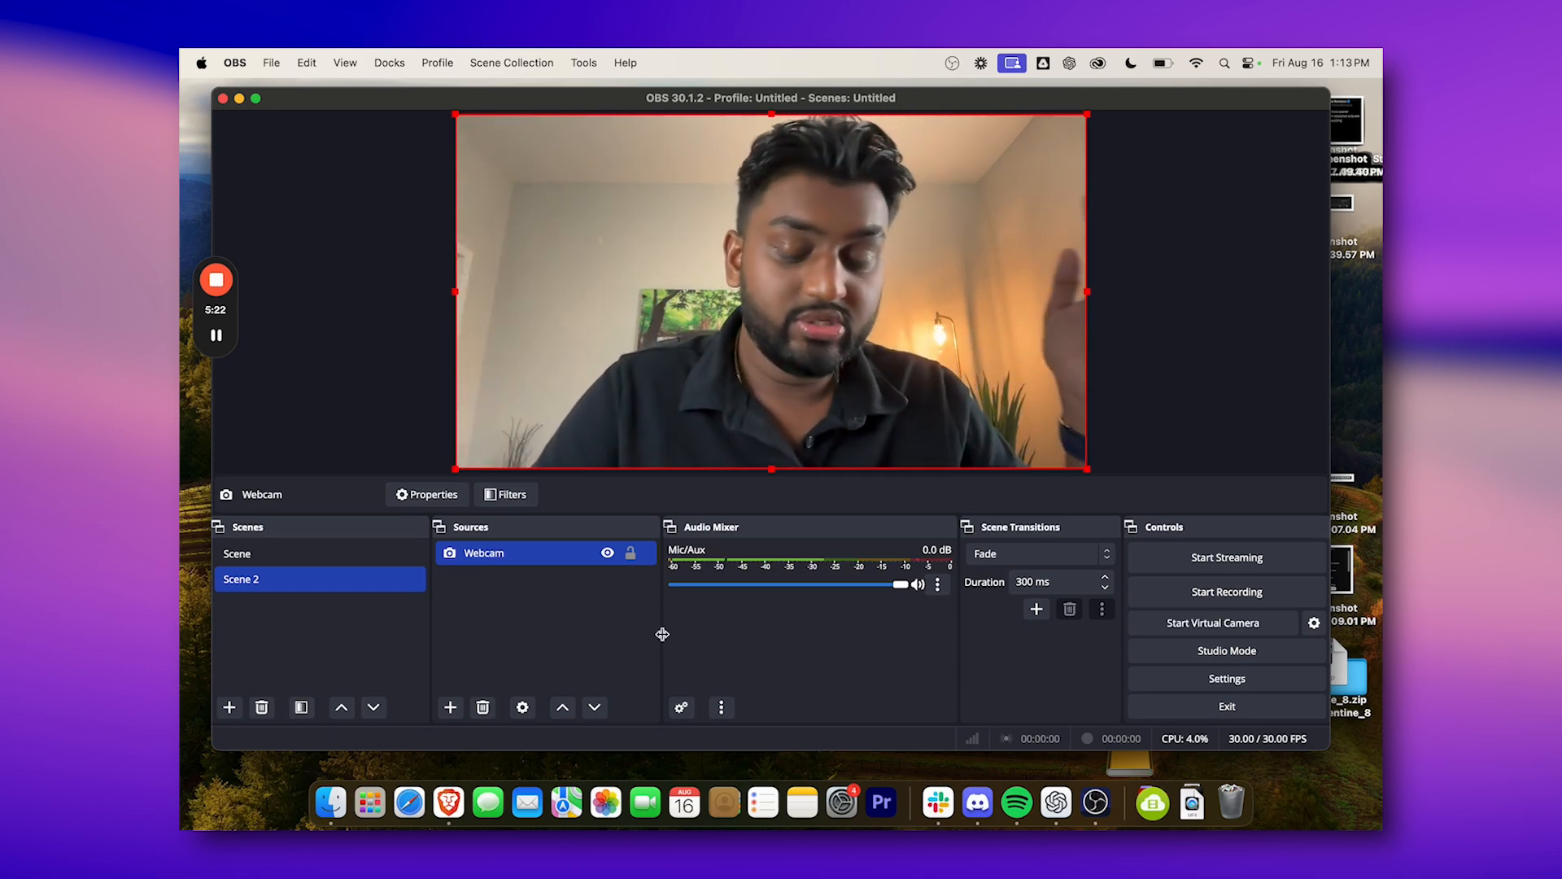
Create a scene named Scene 3 and add the existing Webcam capture card source to it, kept visible.
left_click(230, 708)
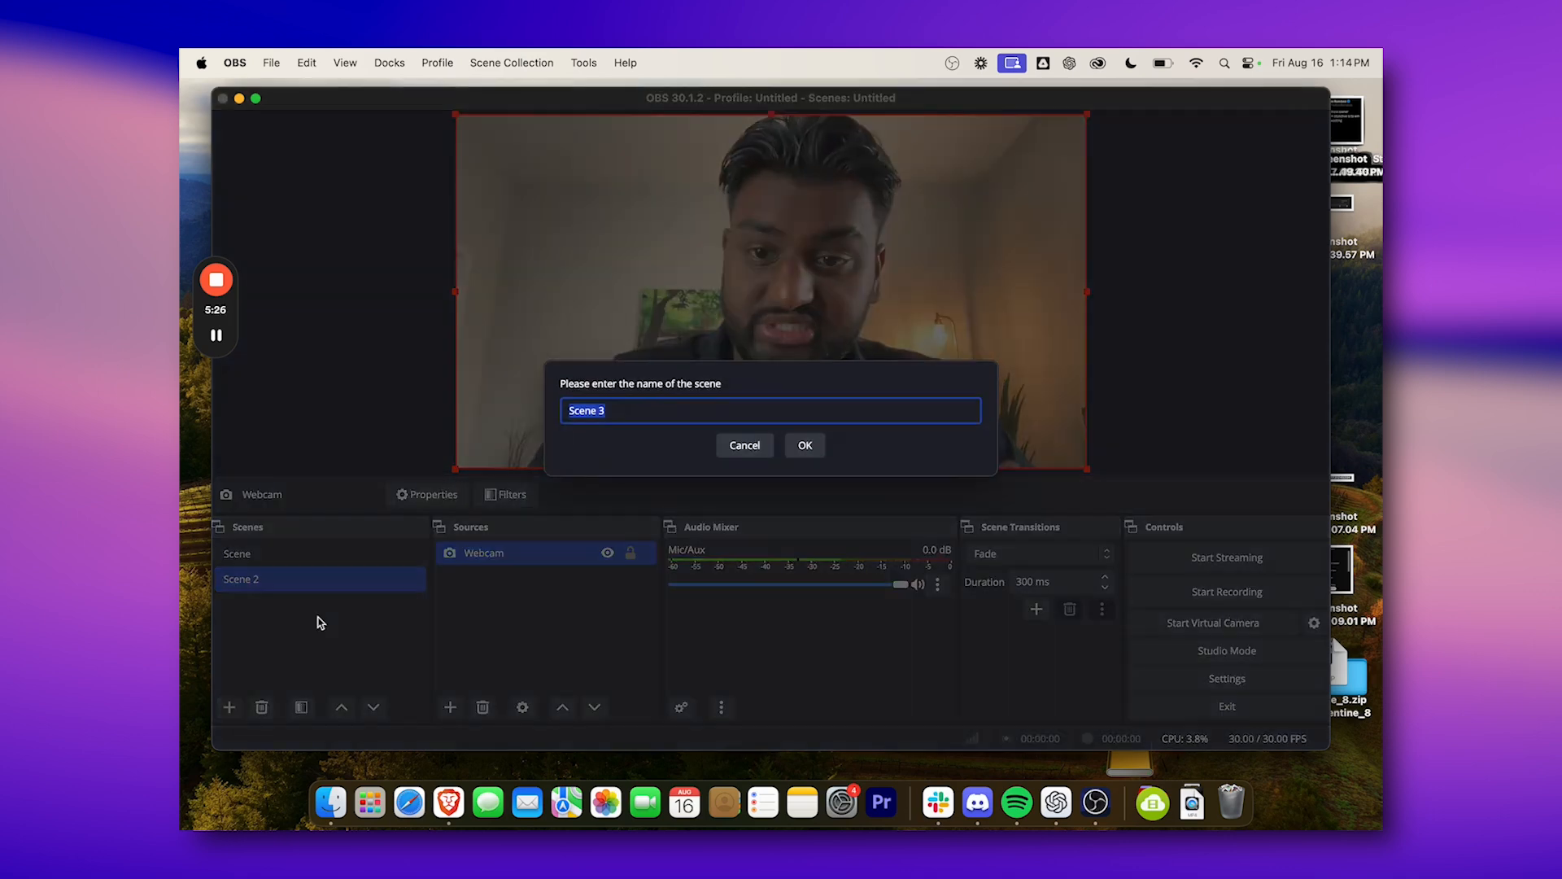
left_click(816, 454)
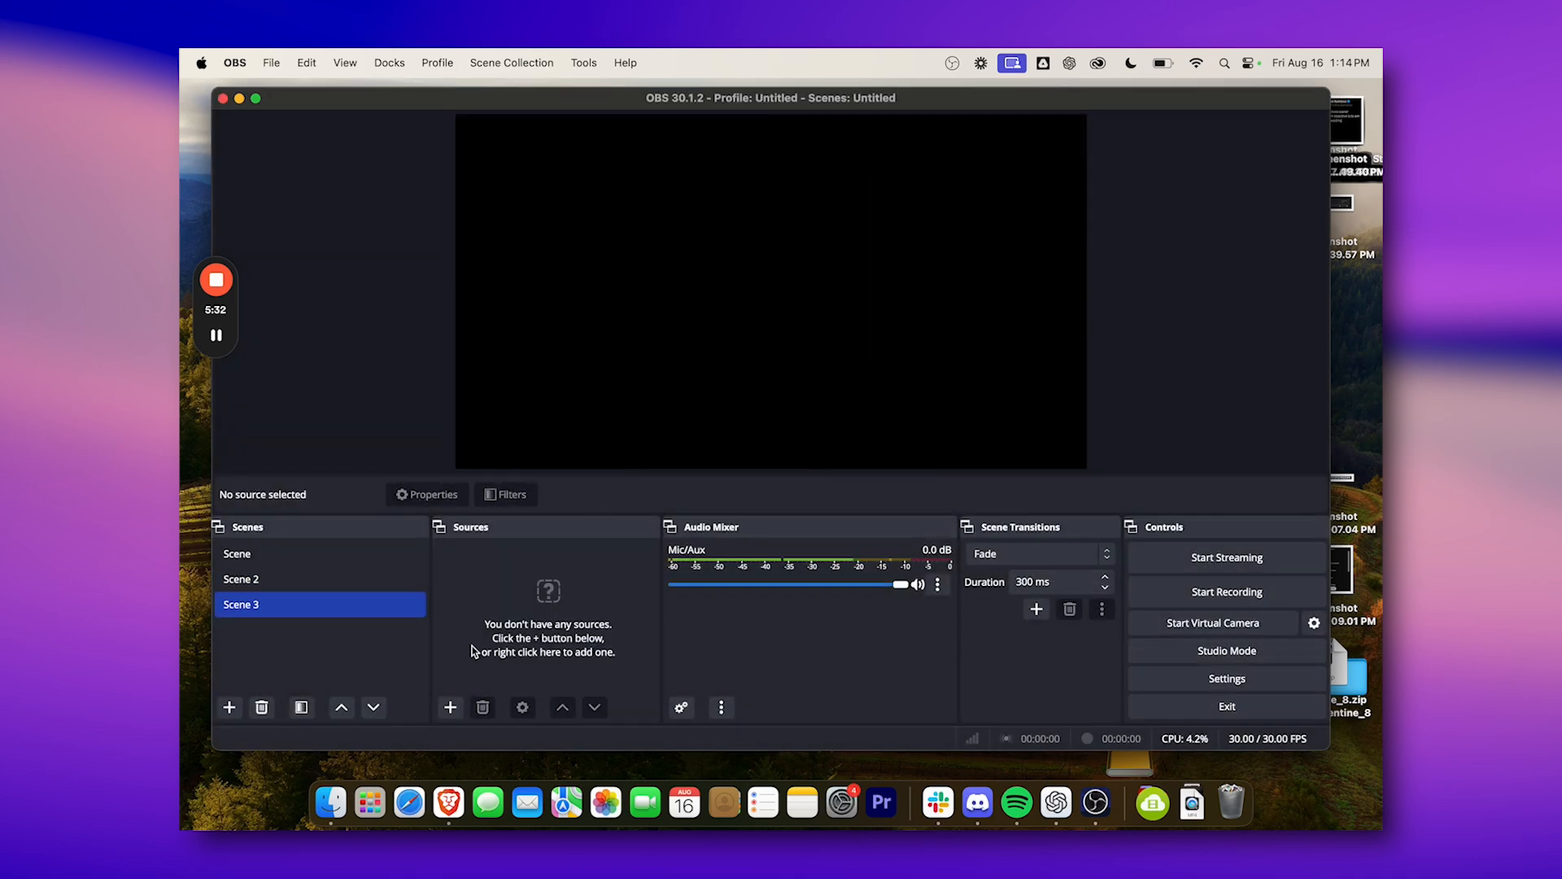
left_click(450, 708)
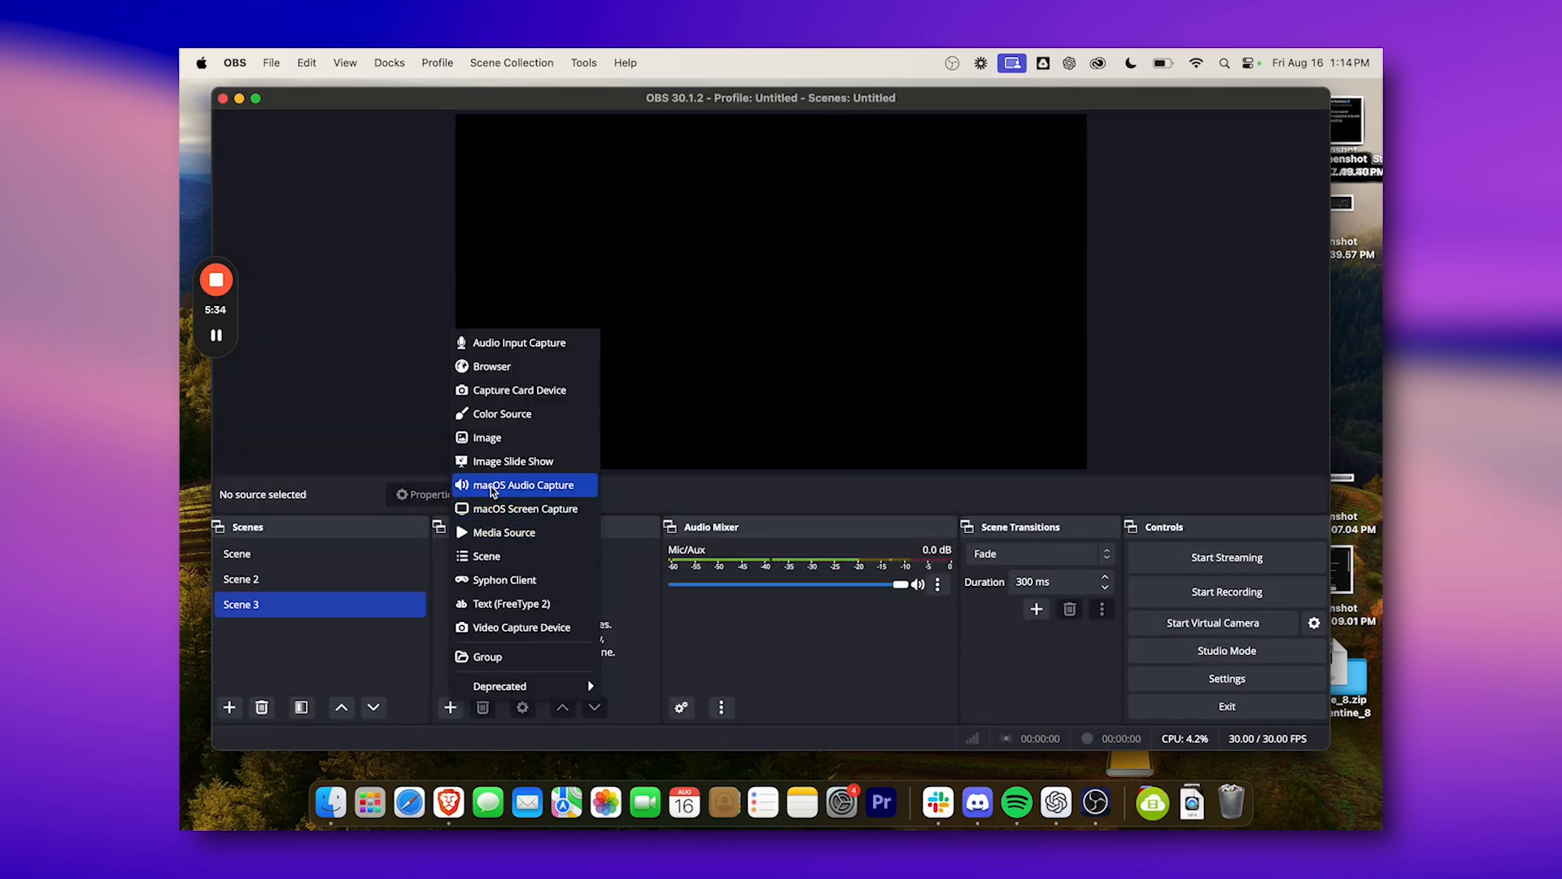
left_click(489, 390)
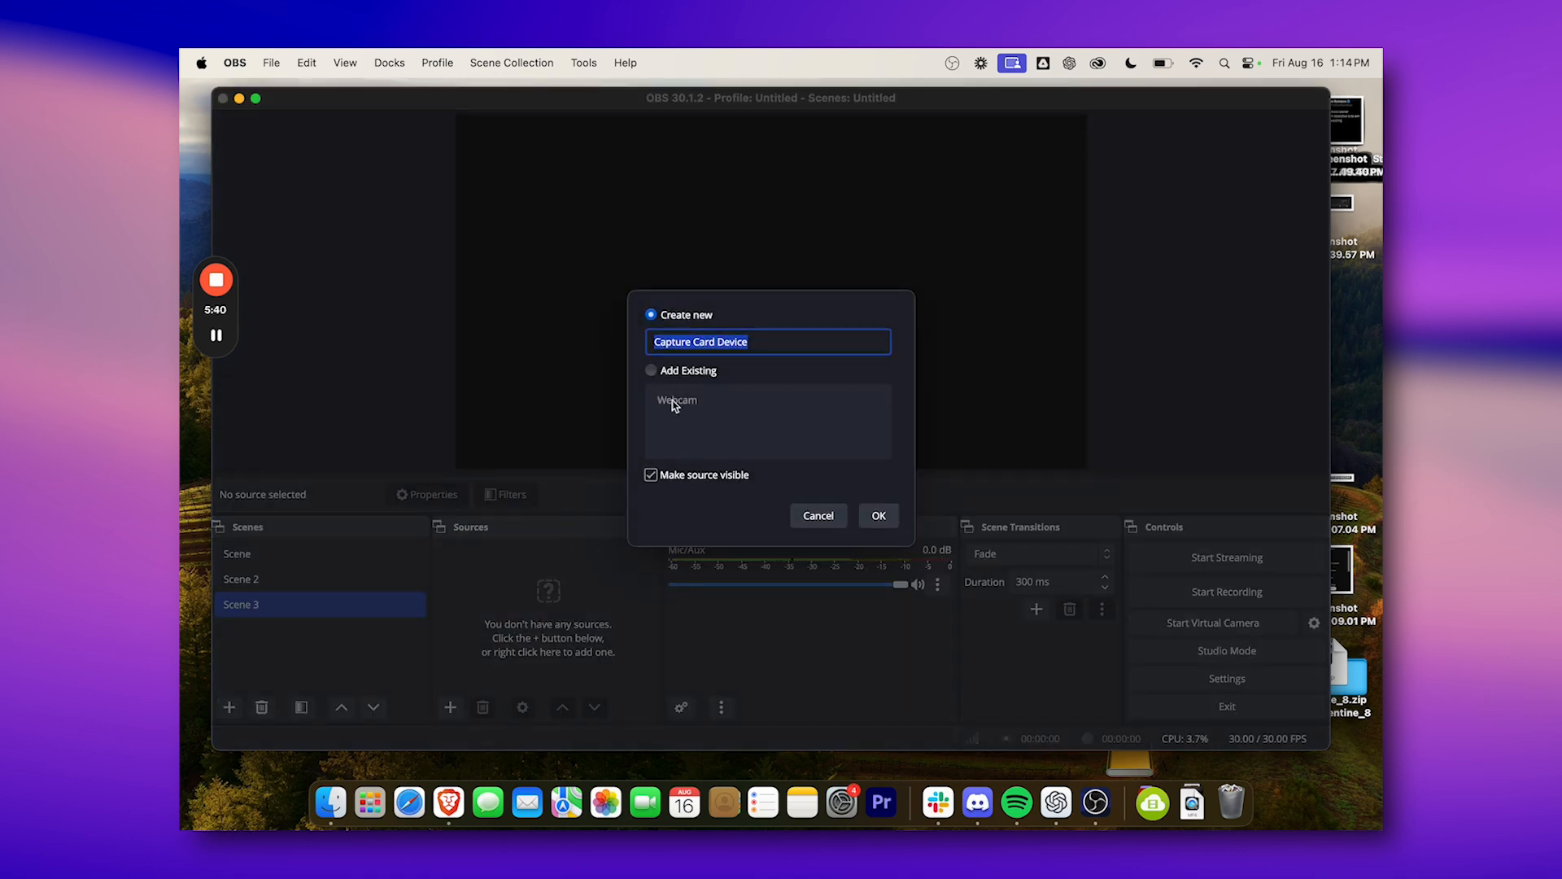
left_click(651, 371)
left_click(691, 404)
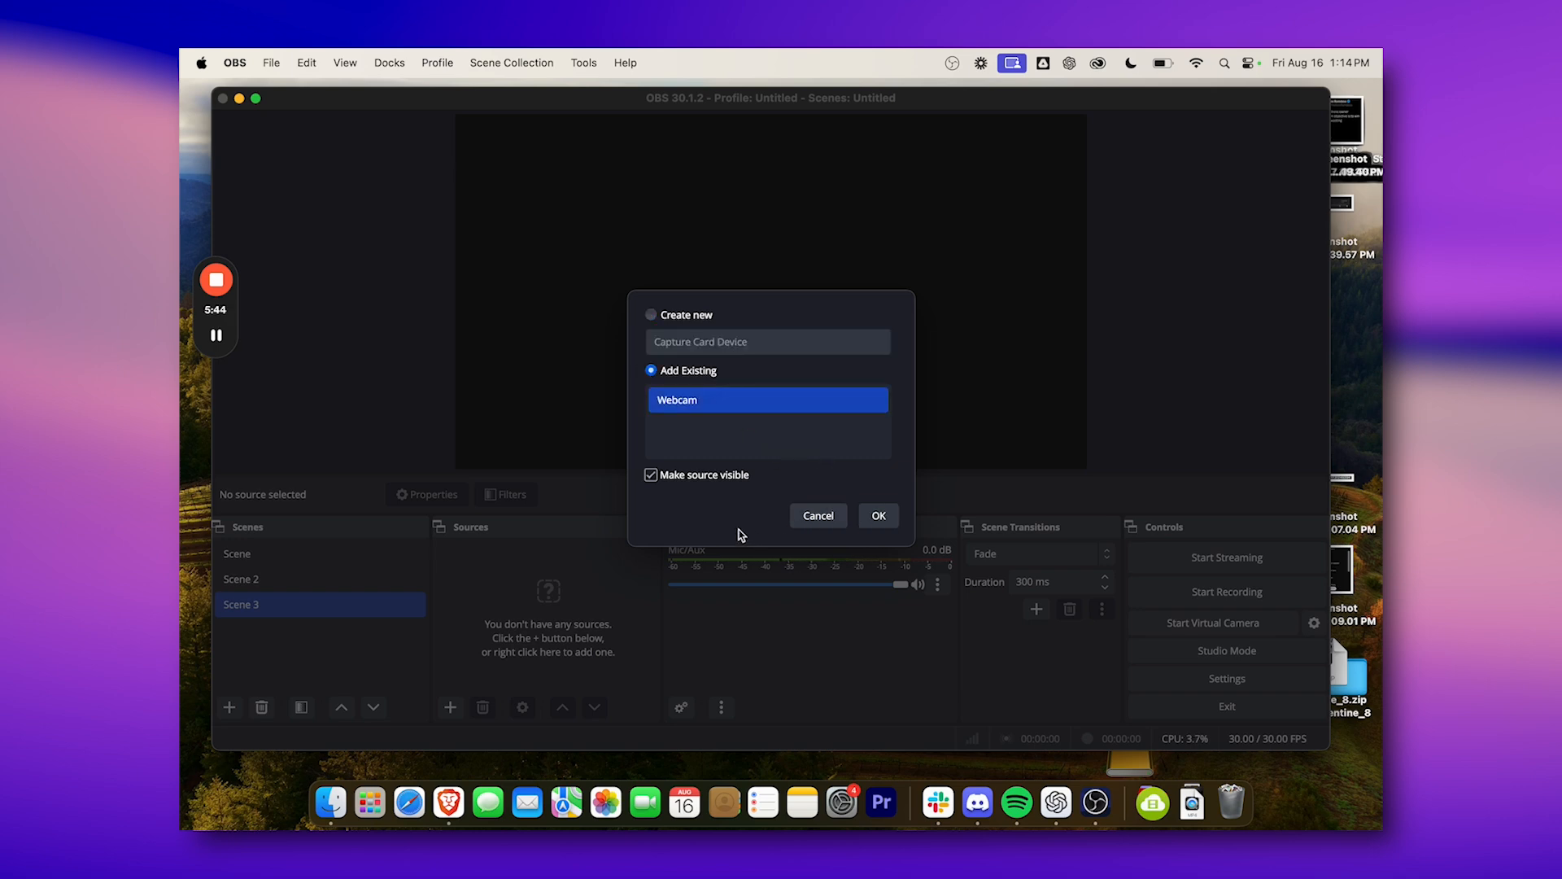
left_click(879, 516)
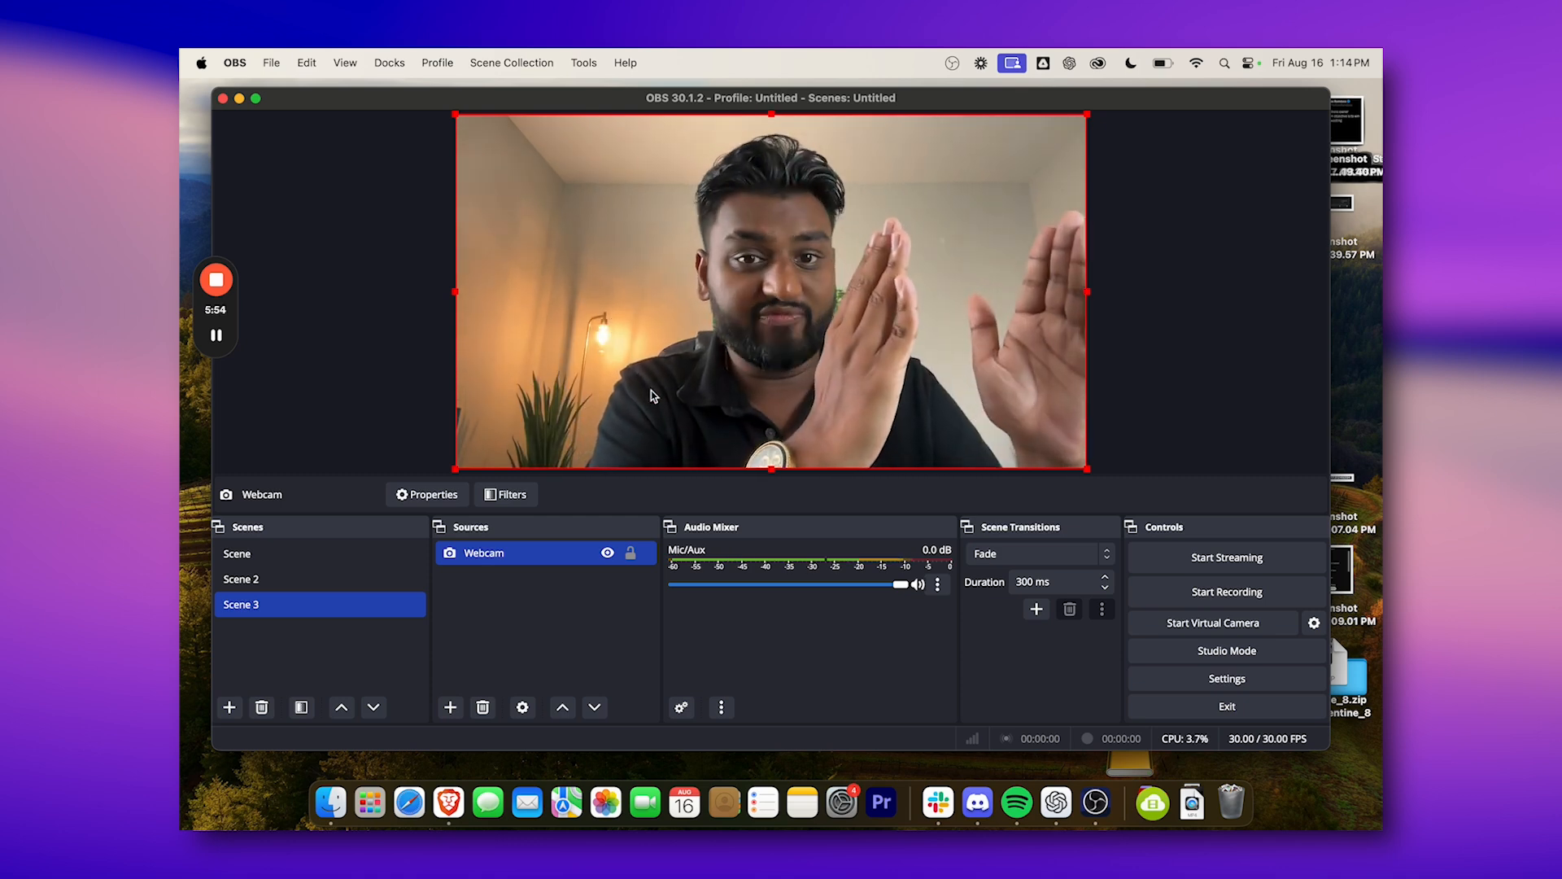
Flip the Webcam source horizontally in Scene 3.
right_click(750, 397)
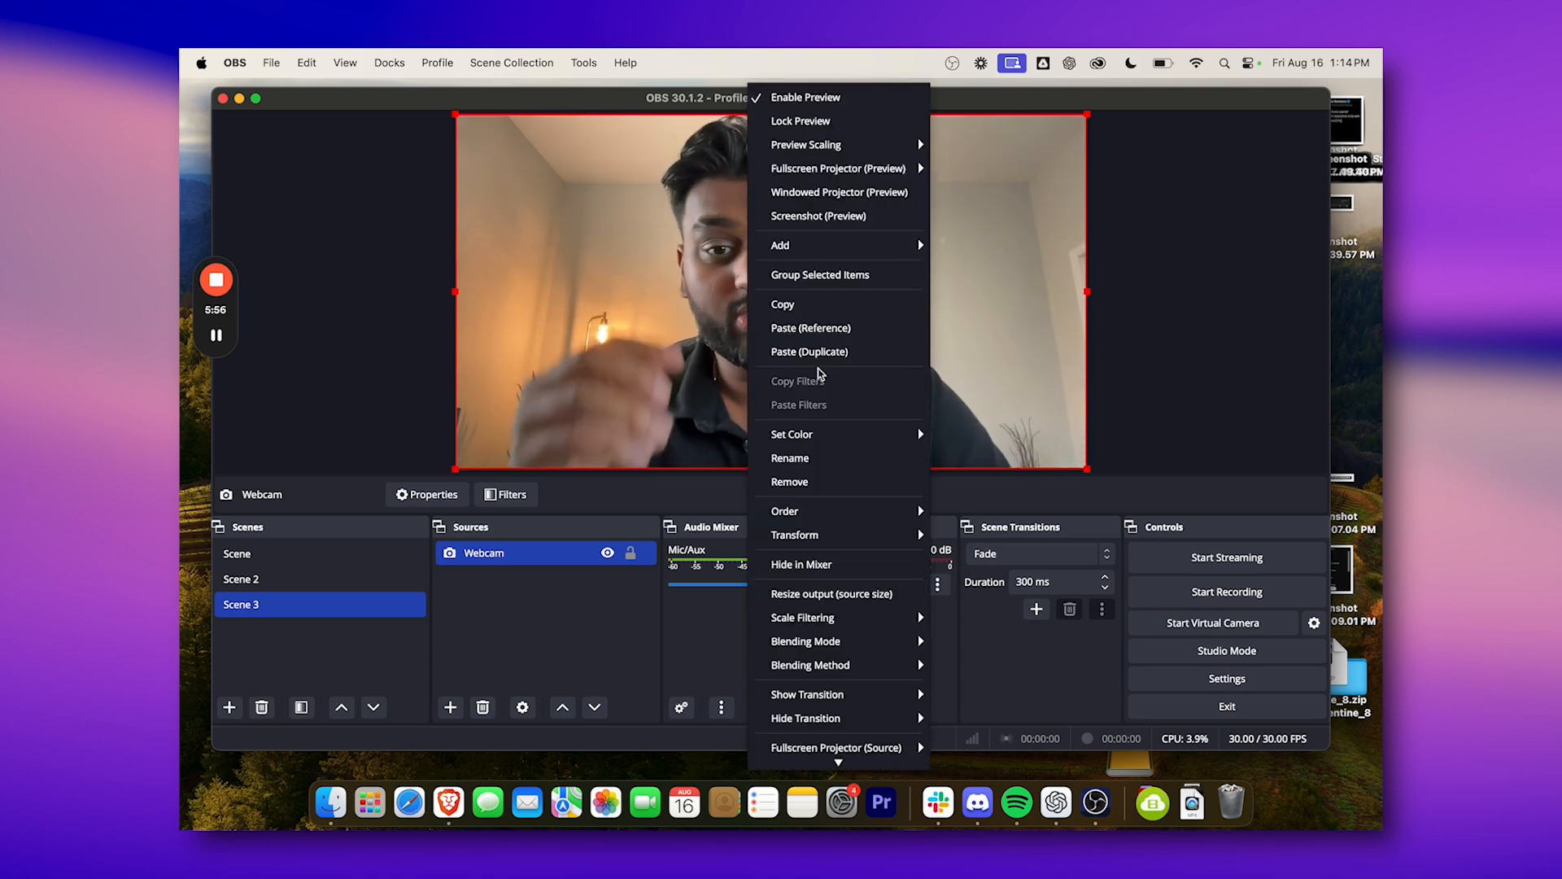
mouse_move(818, 533)
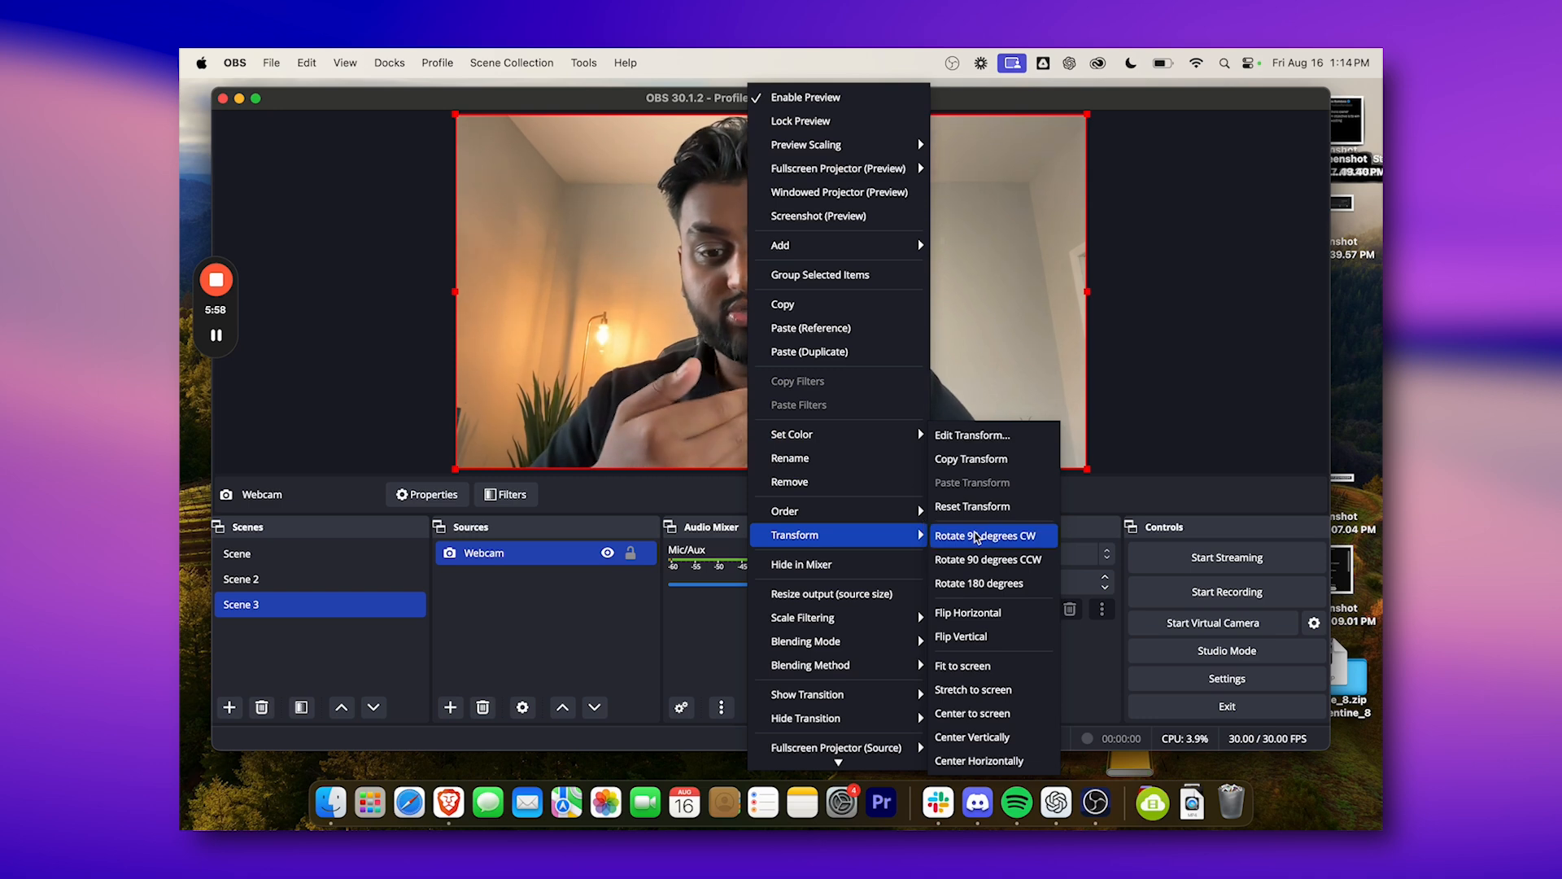
left_click(966, 611)
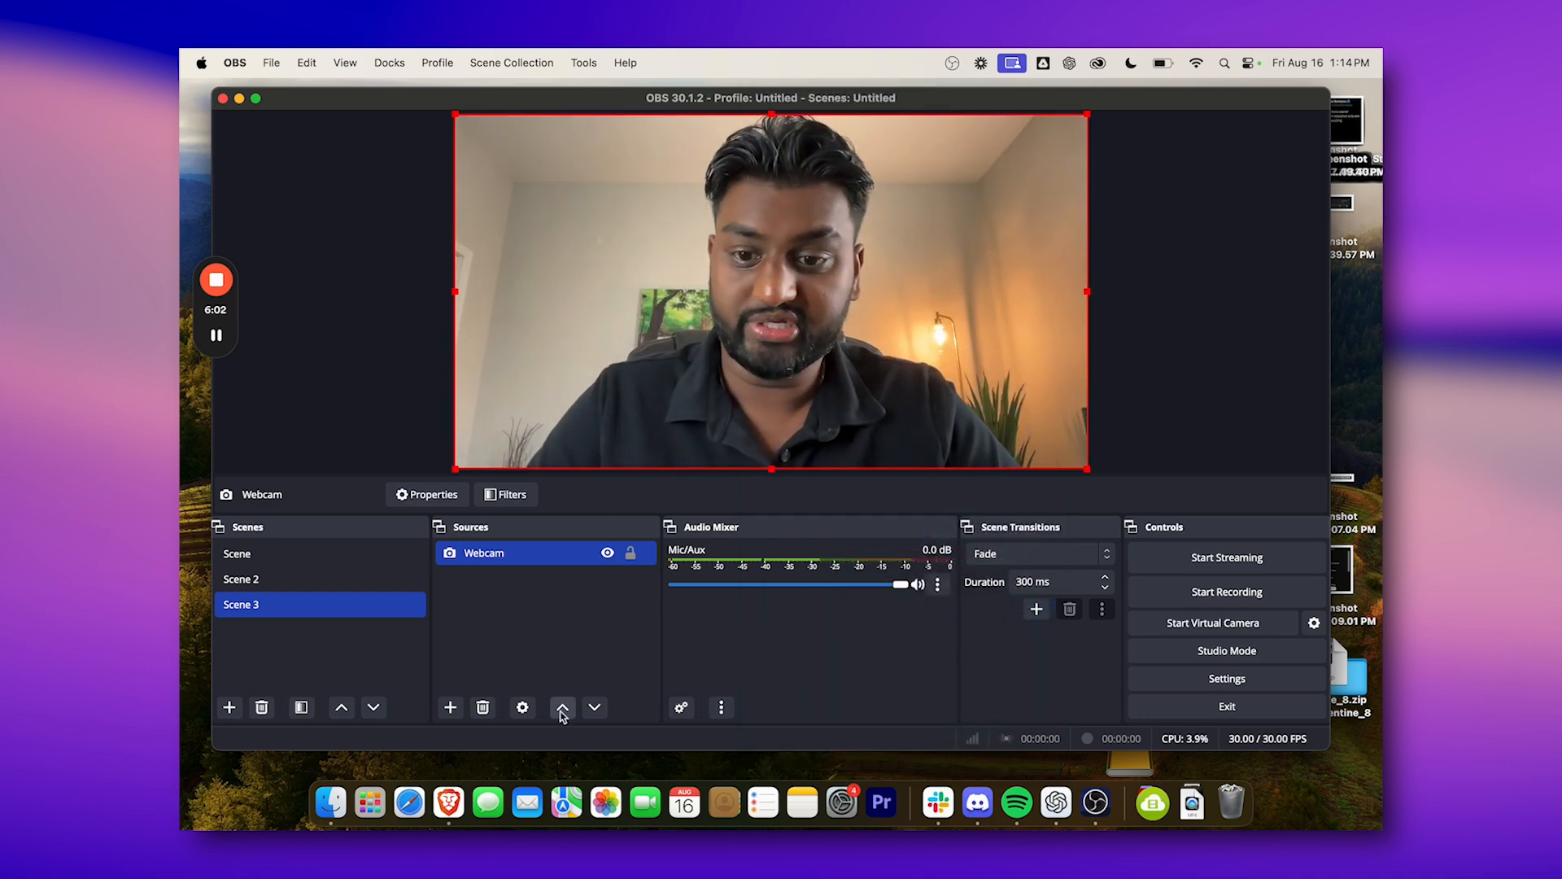
Add a new macOS Screen Capture source to Scene 3, using Display Capture of the VG278 1920x1080 display with the cursor shown.
left_click(452, 707)
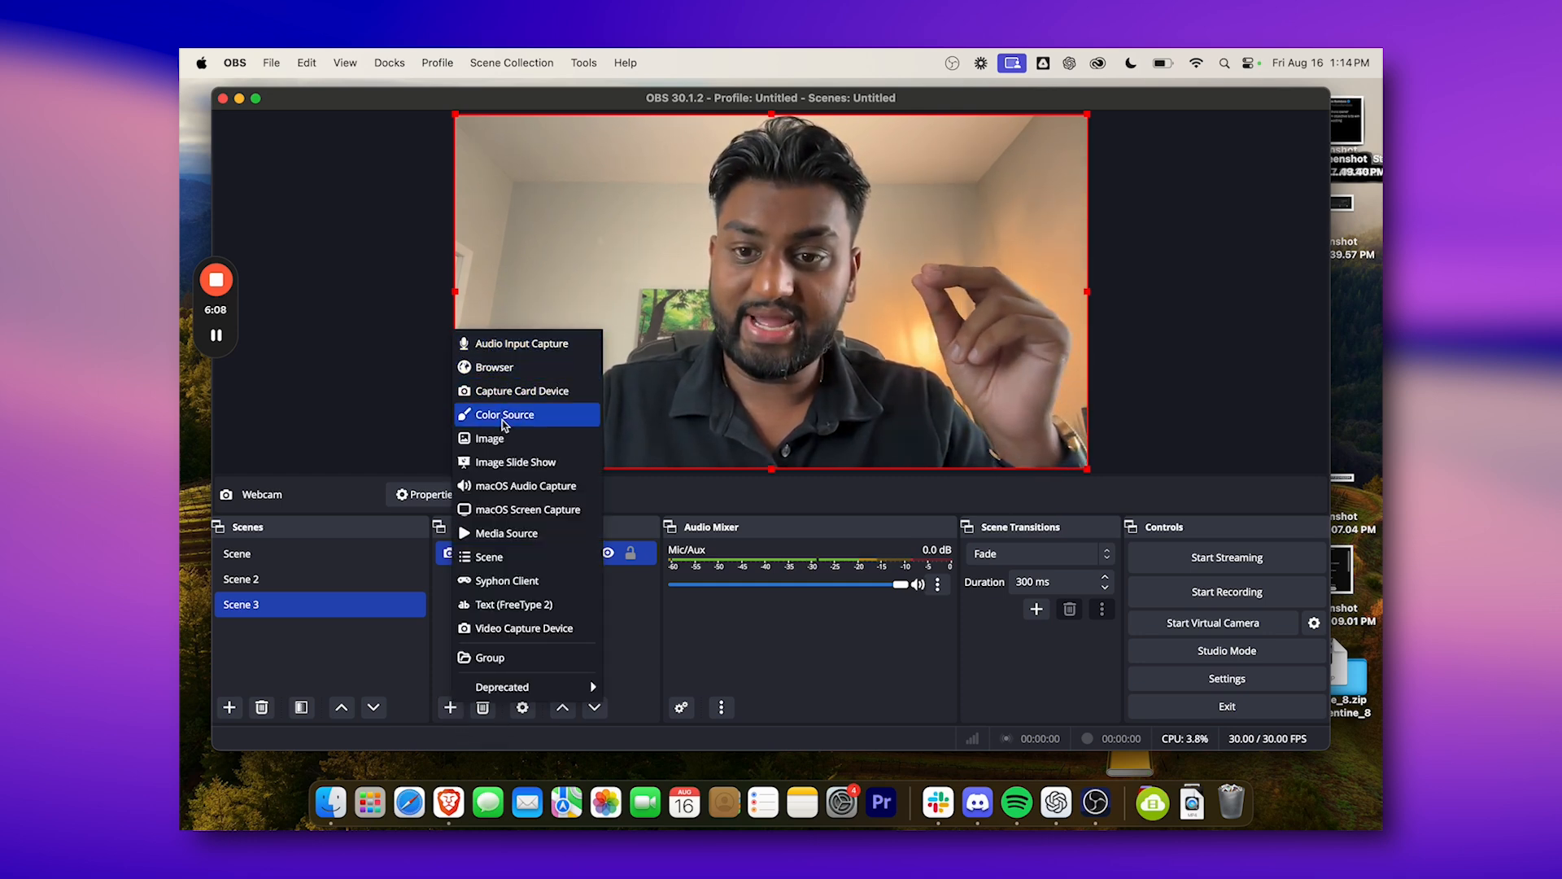
left_click(517, 511)
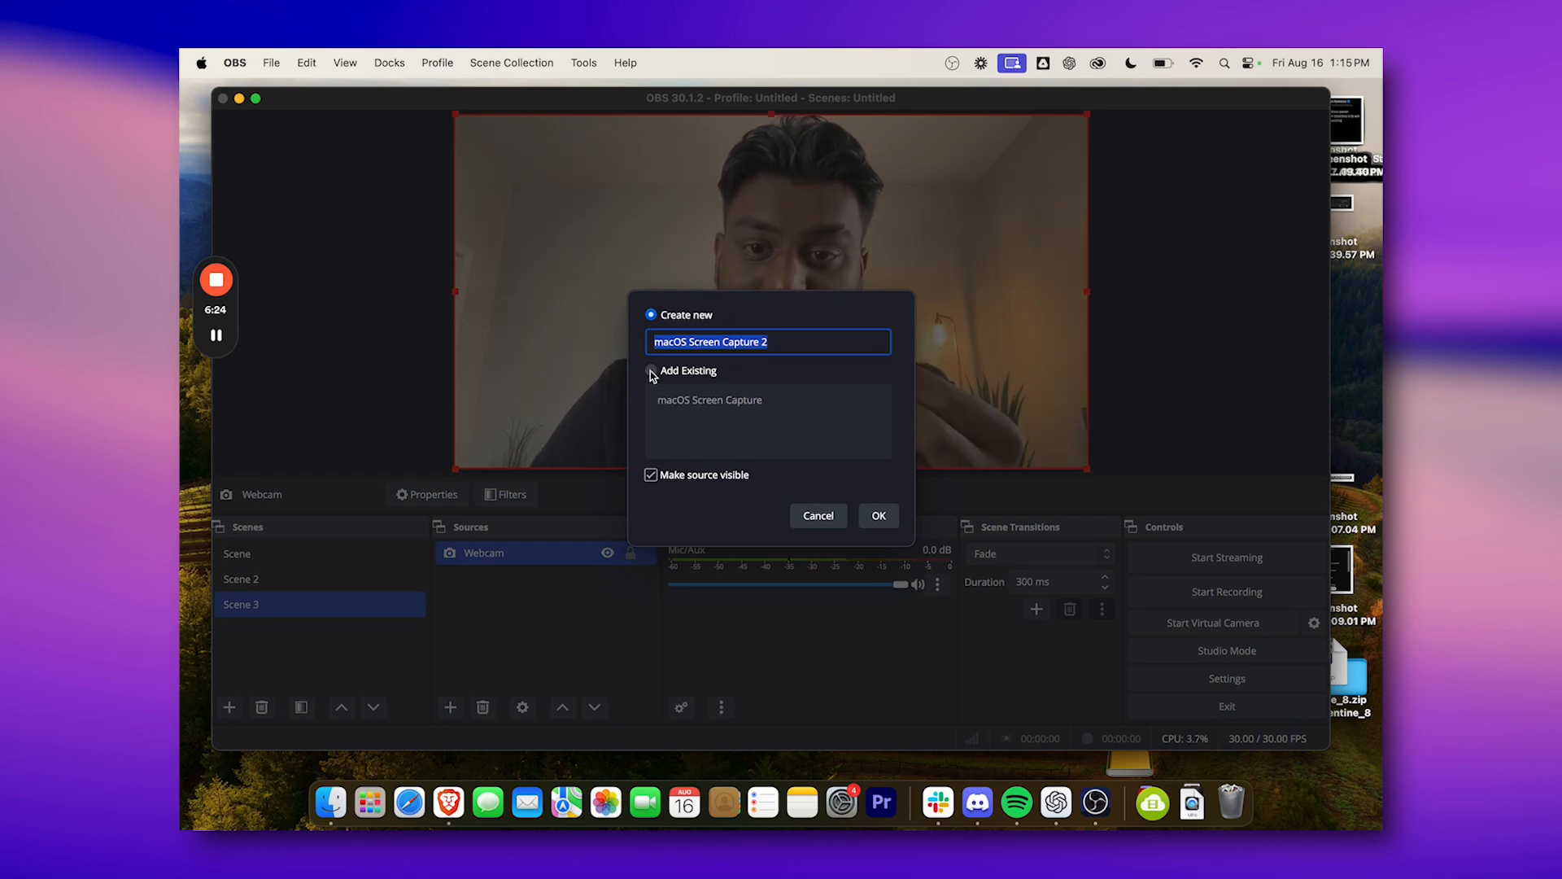
left_click(877, 516)
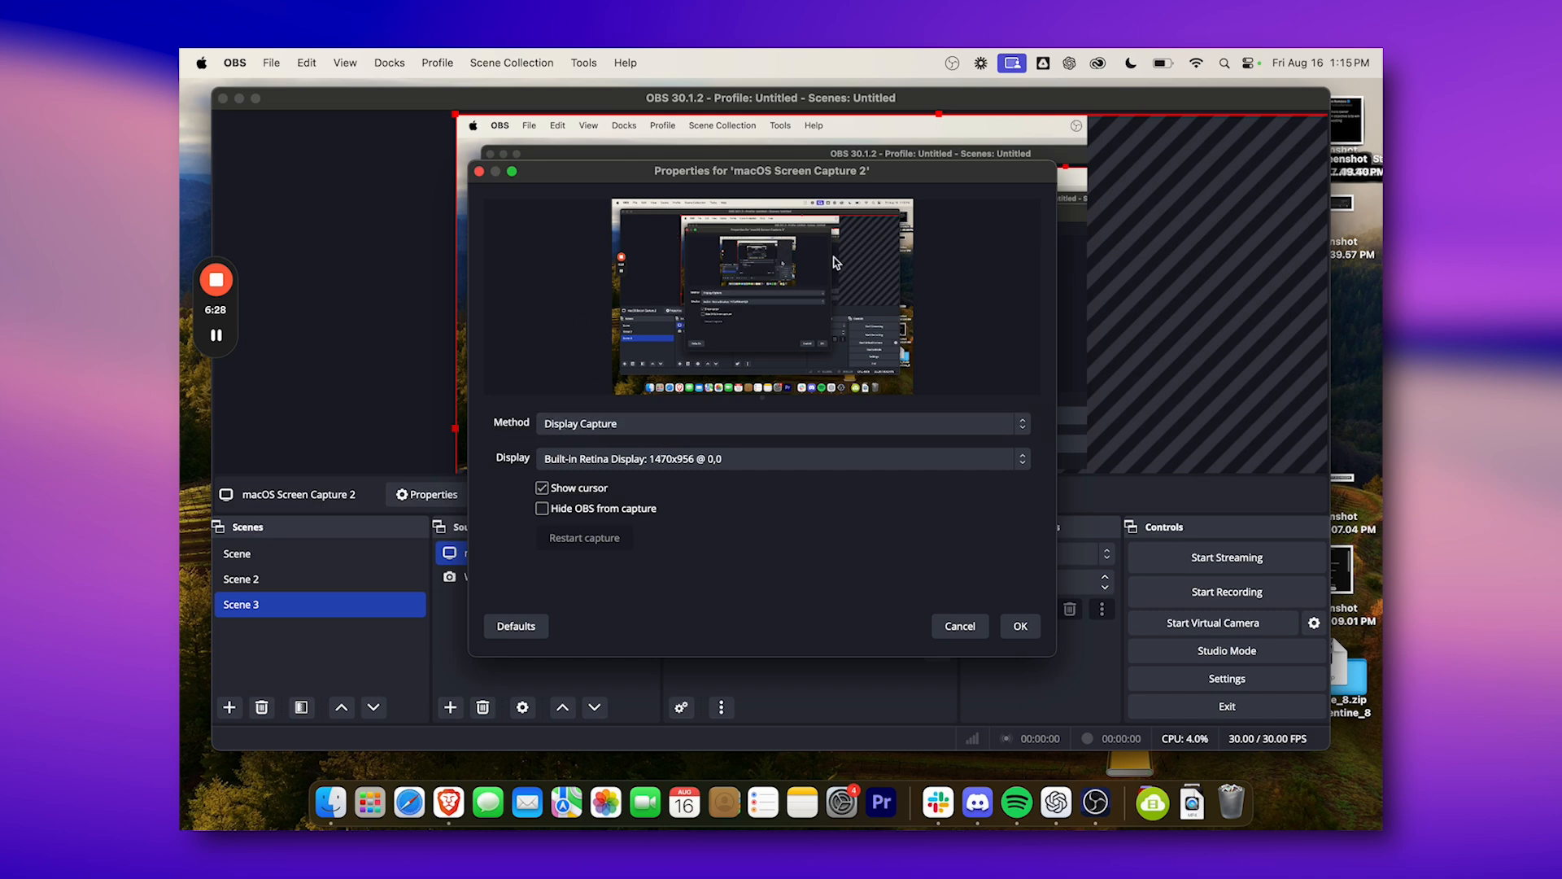
left_click(690, 423)
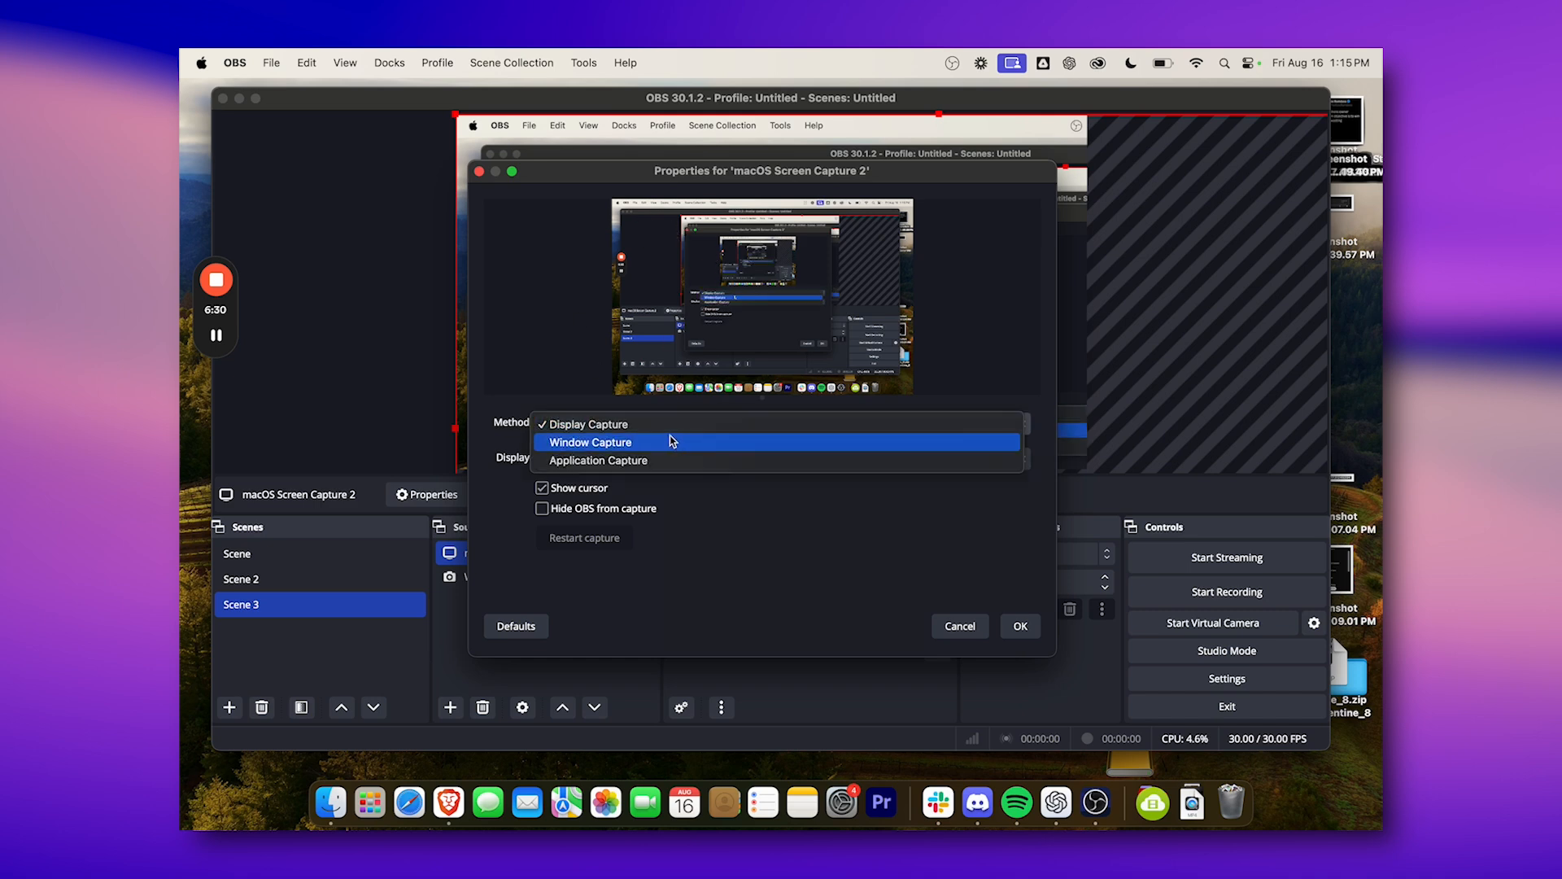
left_click(751, 533)
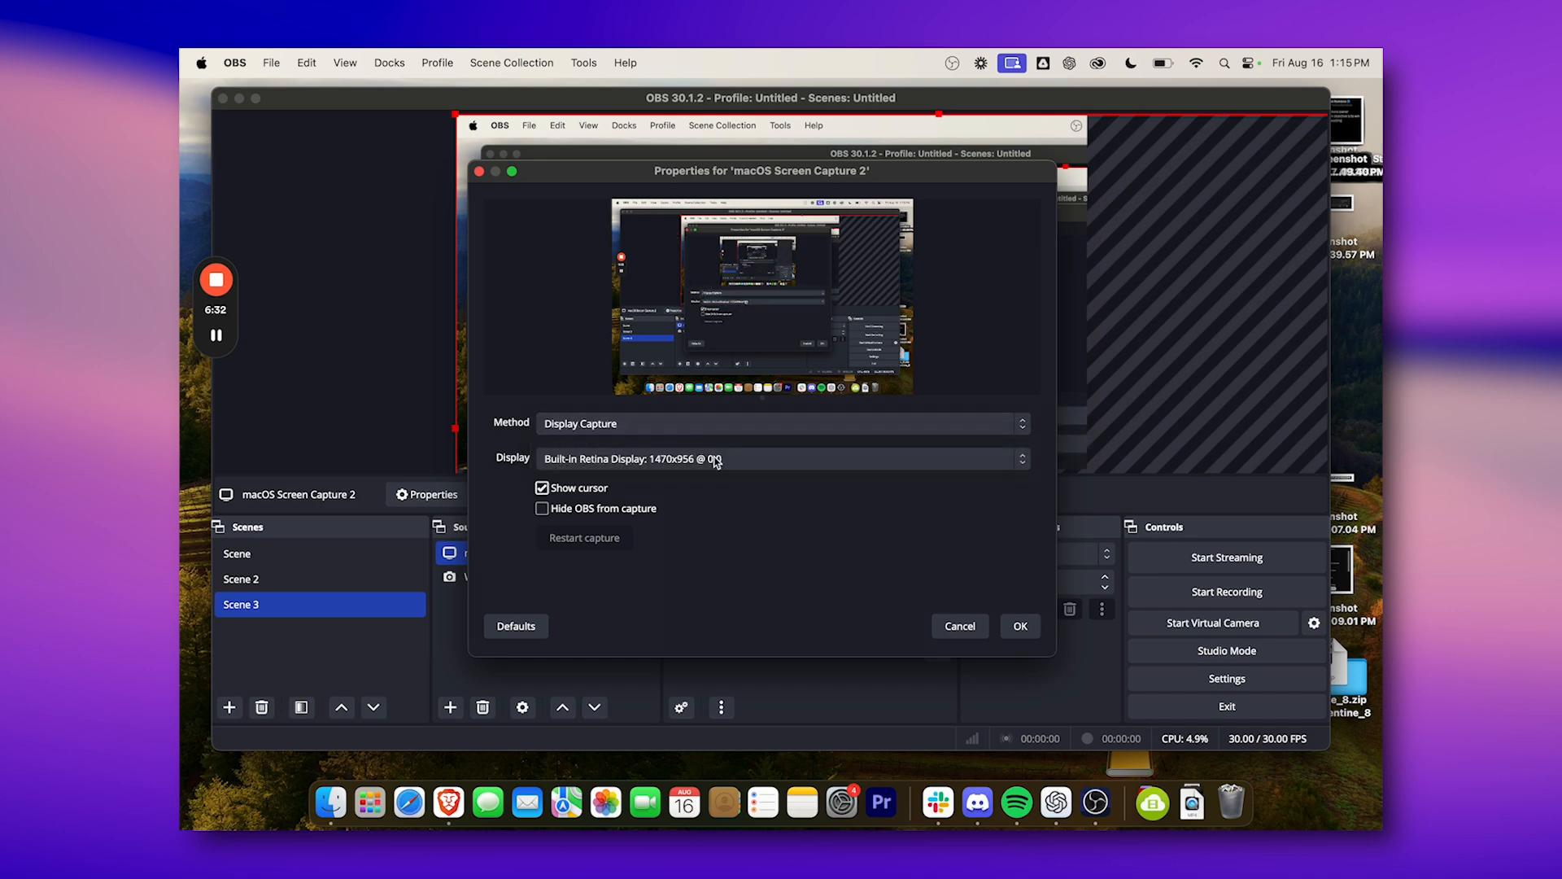
left_click(716, 461)
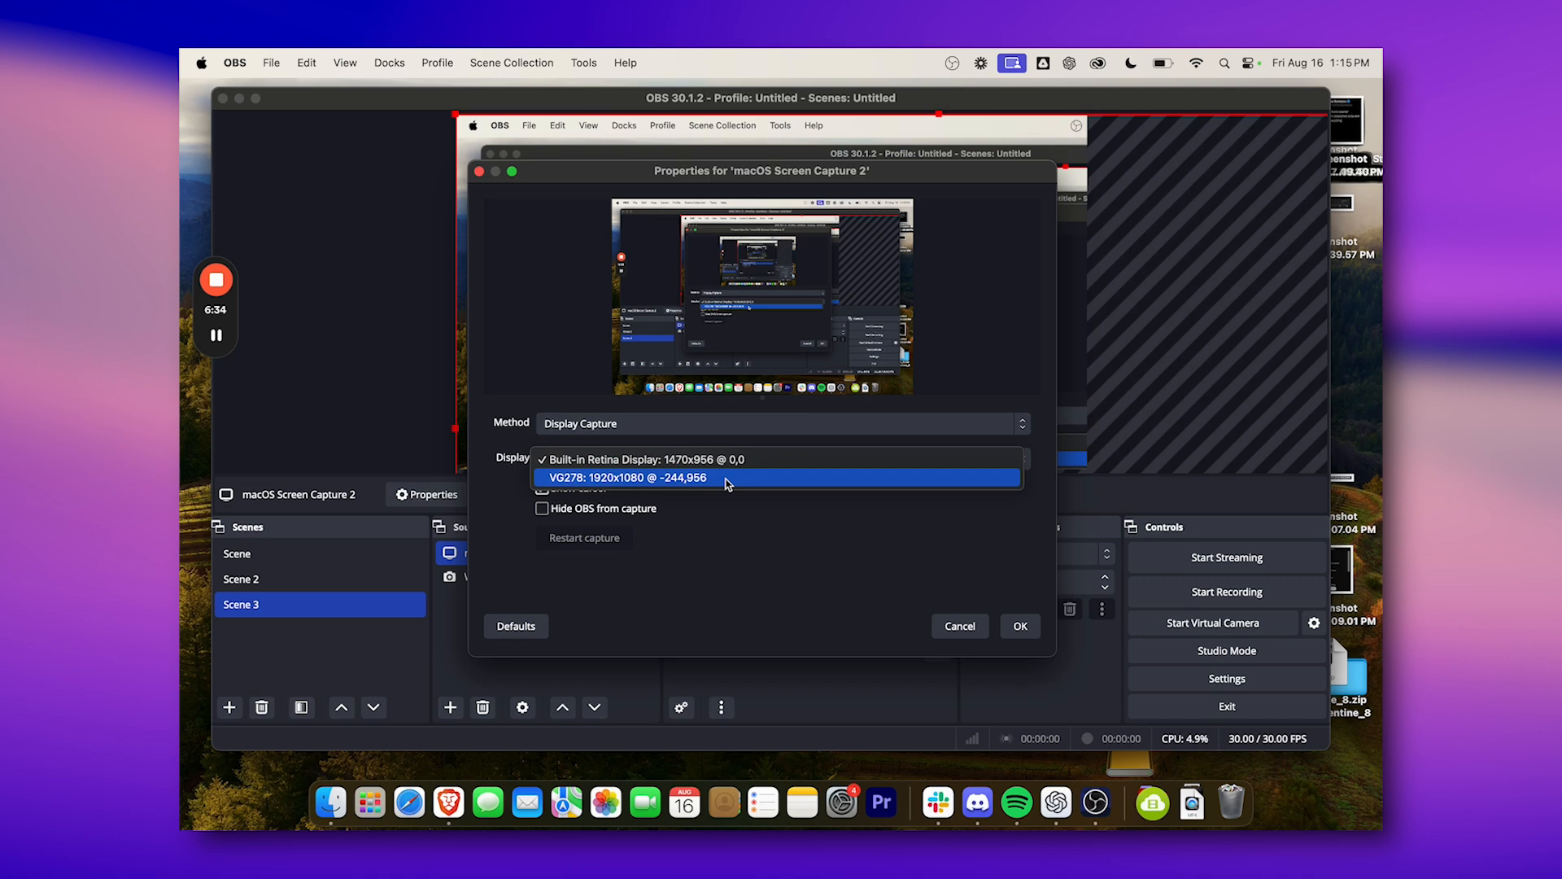
left_click(728, 480)
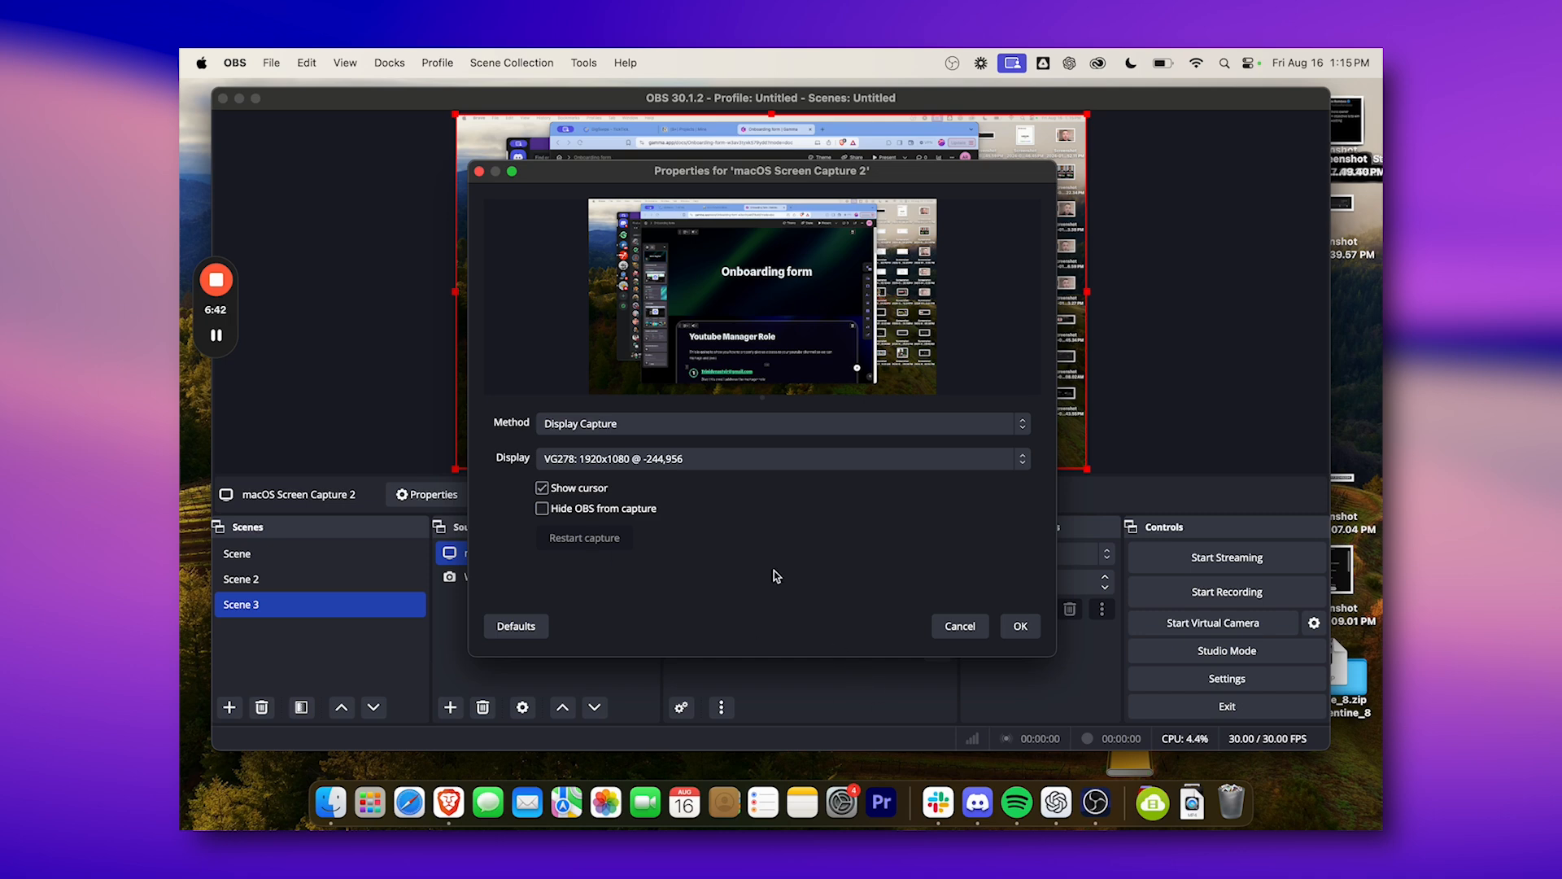
left_click(1022, 628)
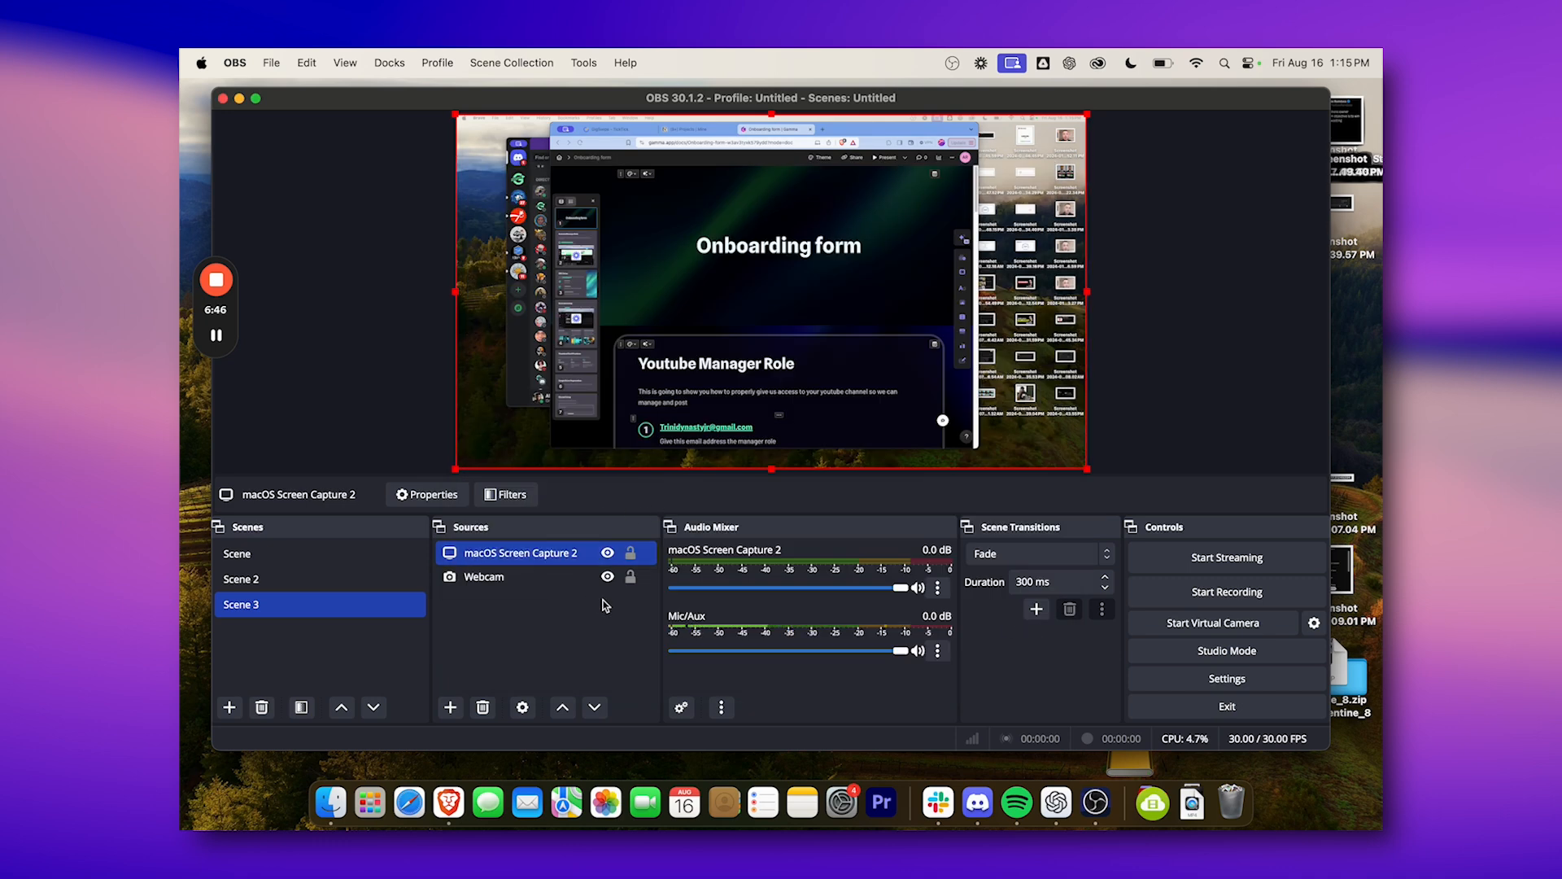
Reorder the Scene 3 sources so Webcam sits above macOS Screen Capture 2.
left_click(528, 580, "shift")
left_click(522, 580)
mouse_move(523, 579)
left_mouse_down()
mouse_move(522, 541)
mouse_move(529, 582)
left_mouse_up()
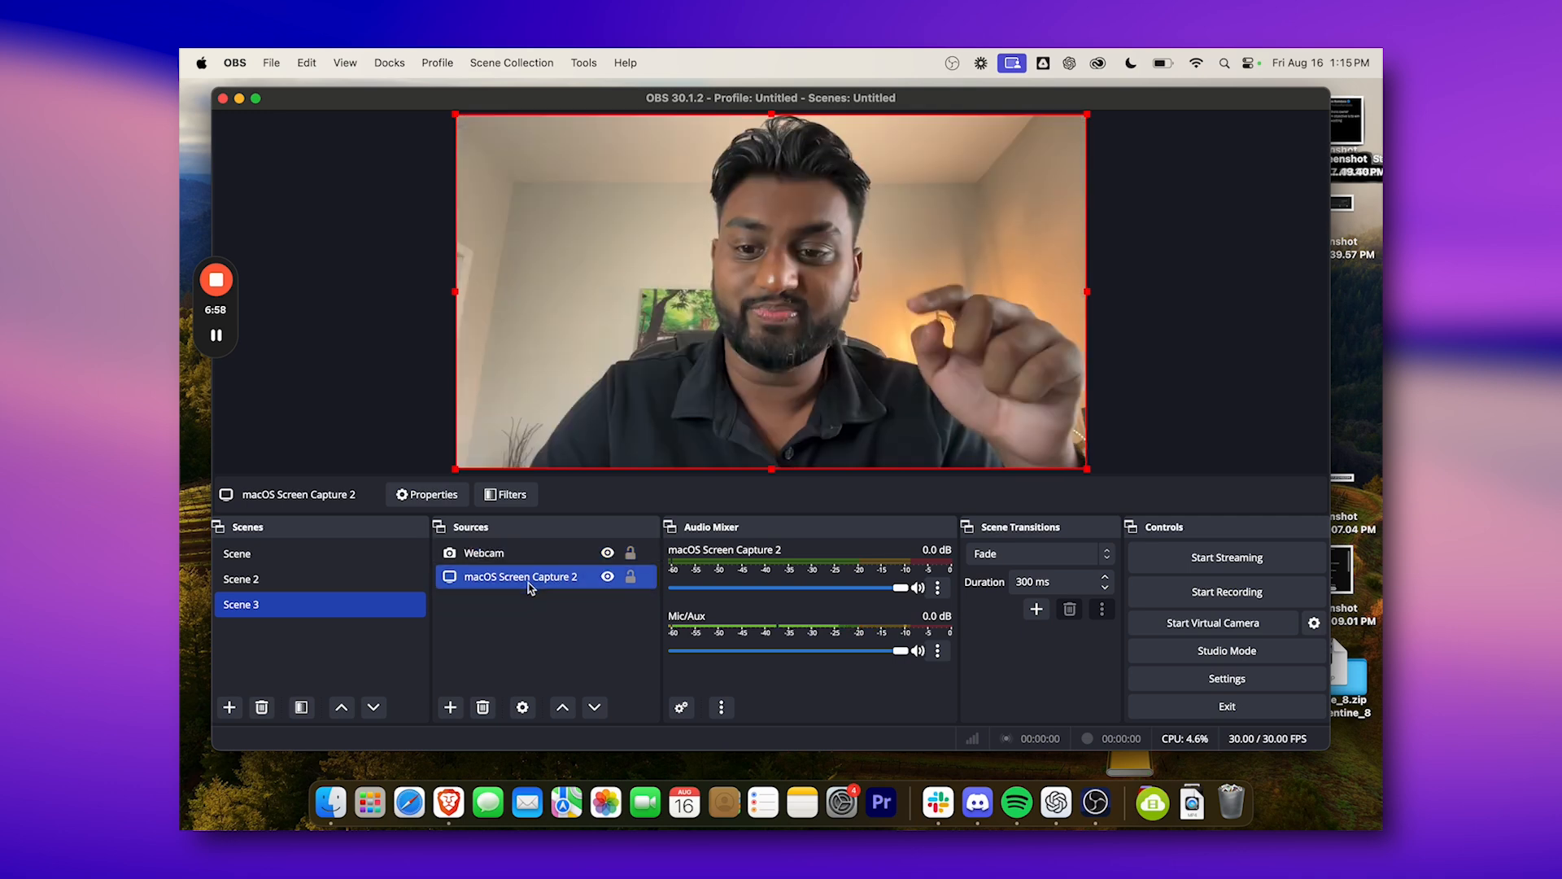
Select only the Webcam source and move it left on the canvas, leaving about 652 px free at the canvas's right side.
left_click(529, 563, "super")
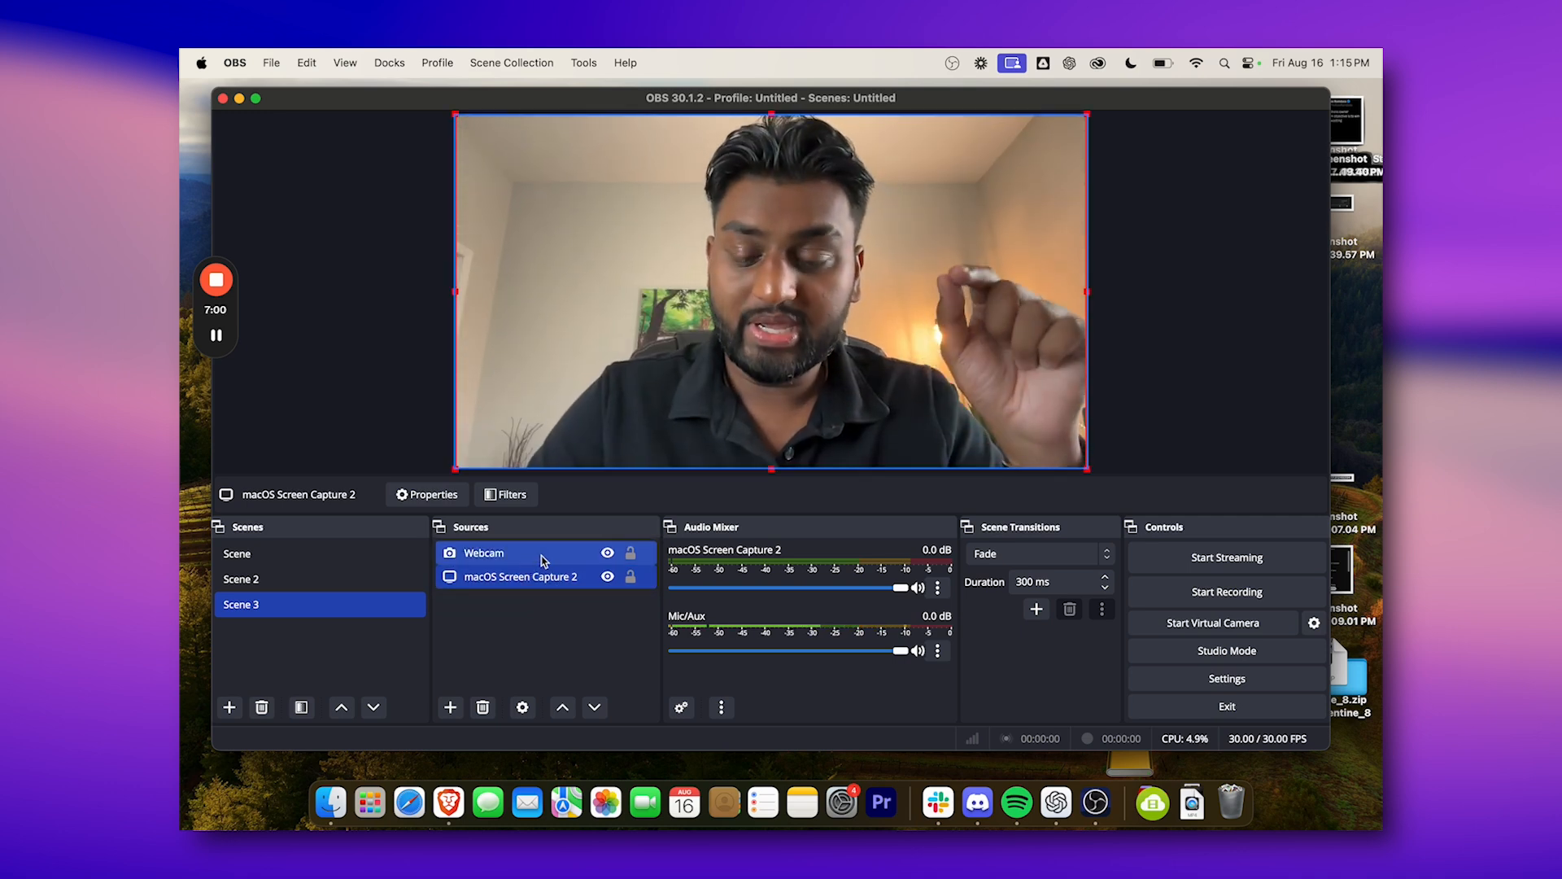
left_click(539, 555, "super")
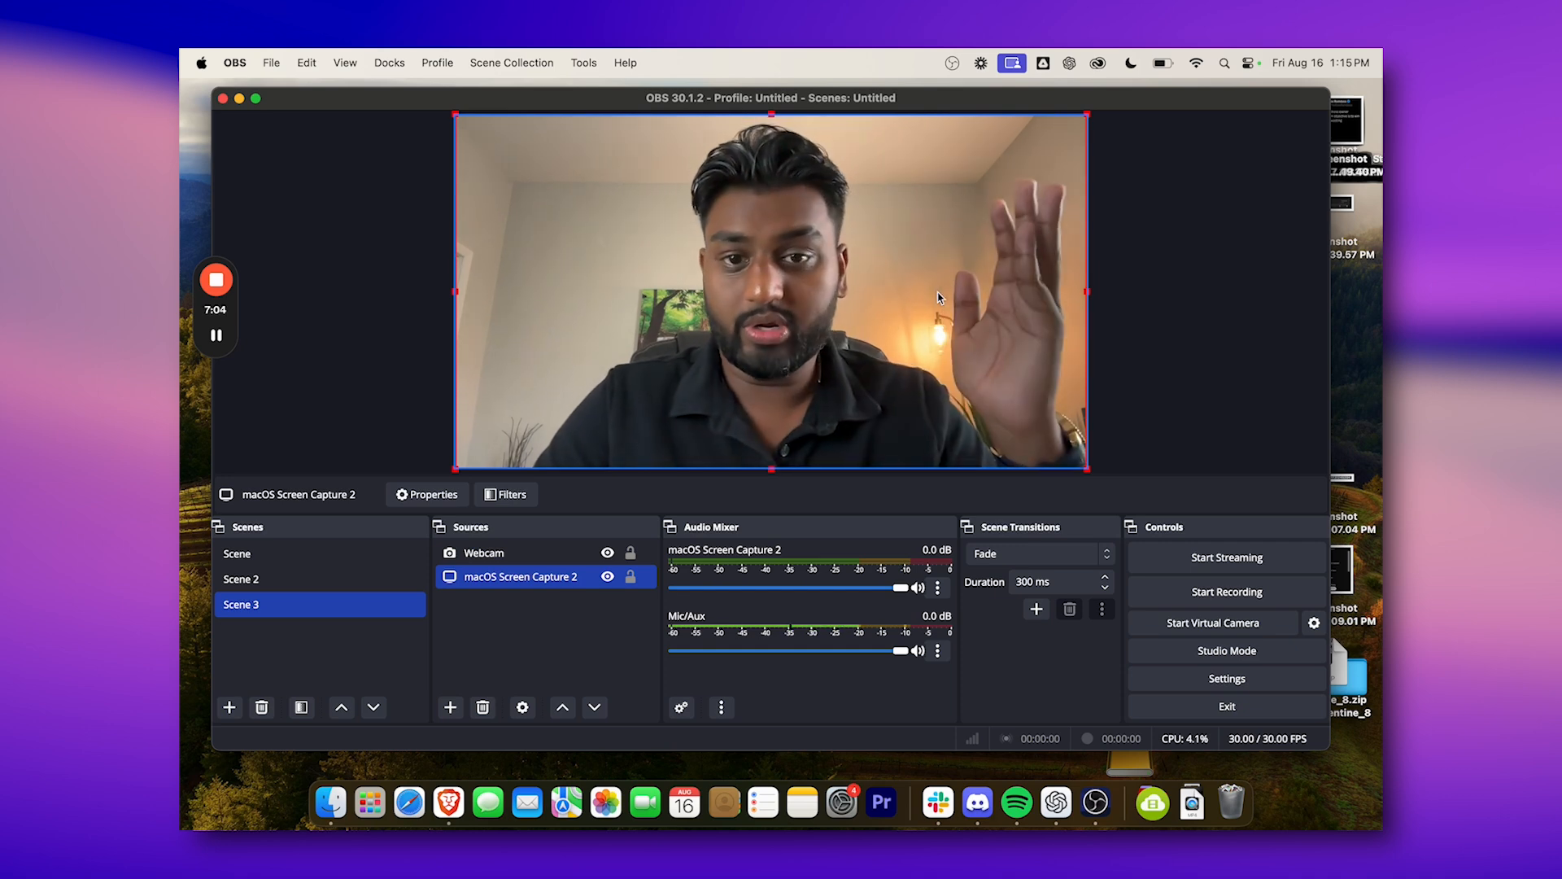
mouse_move(941, 294)
left_mouse_down()
mouse_move(864, 295)
mouse_move(941, 295)
left_mouse_up()
left_click(561, 549, "super")
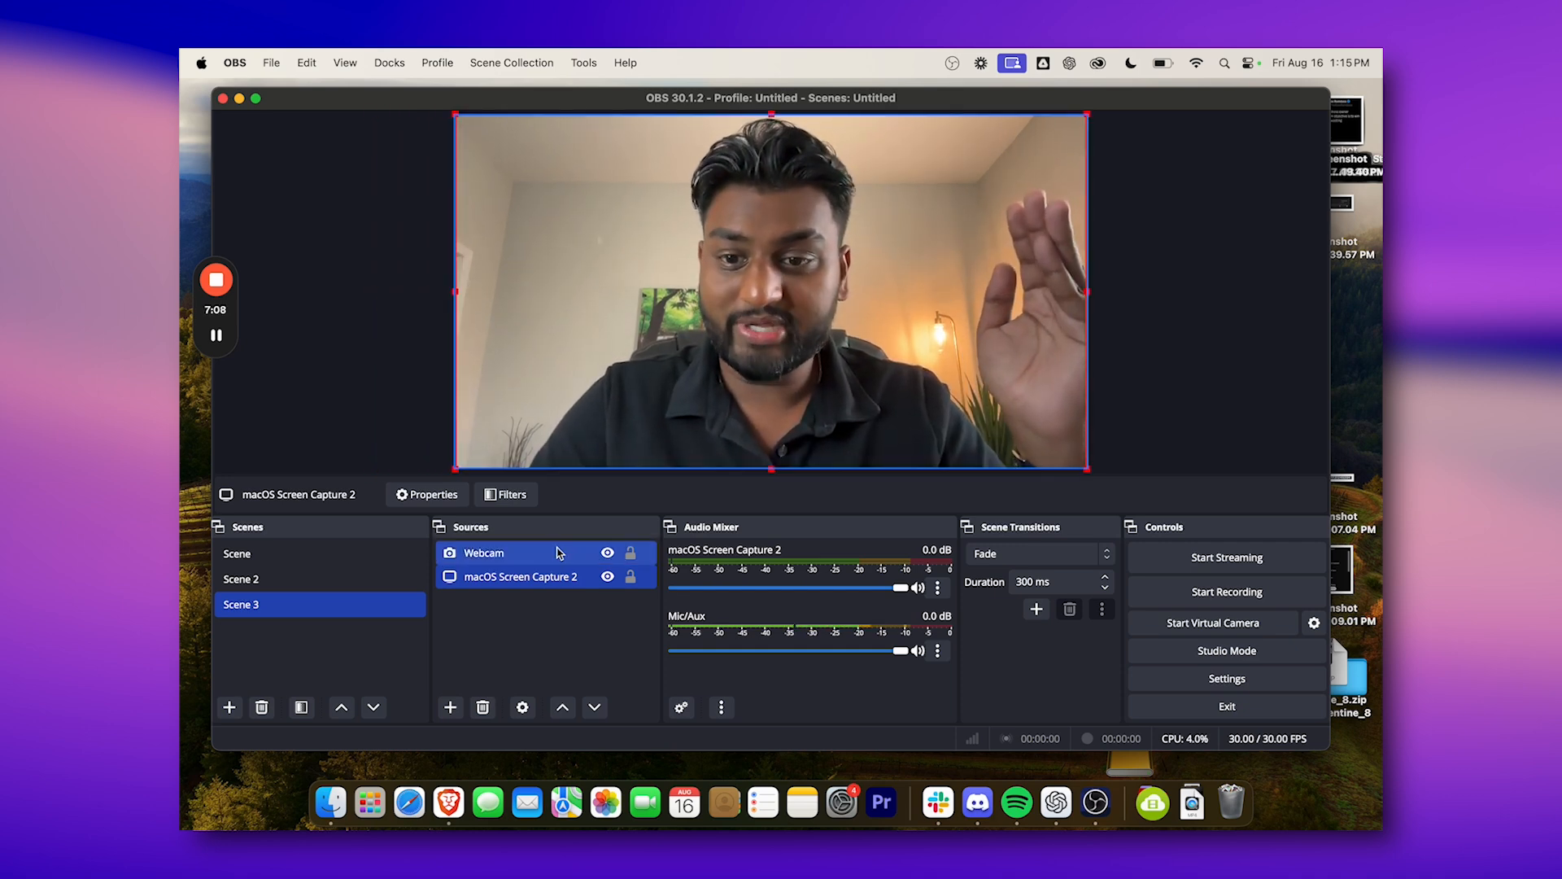
left_click(560, 551)
left_click_drag(808, 319, 598, 325)
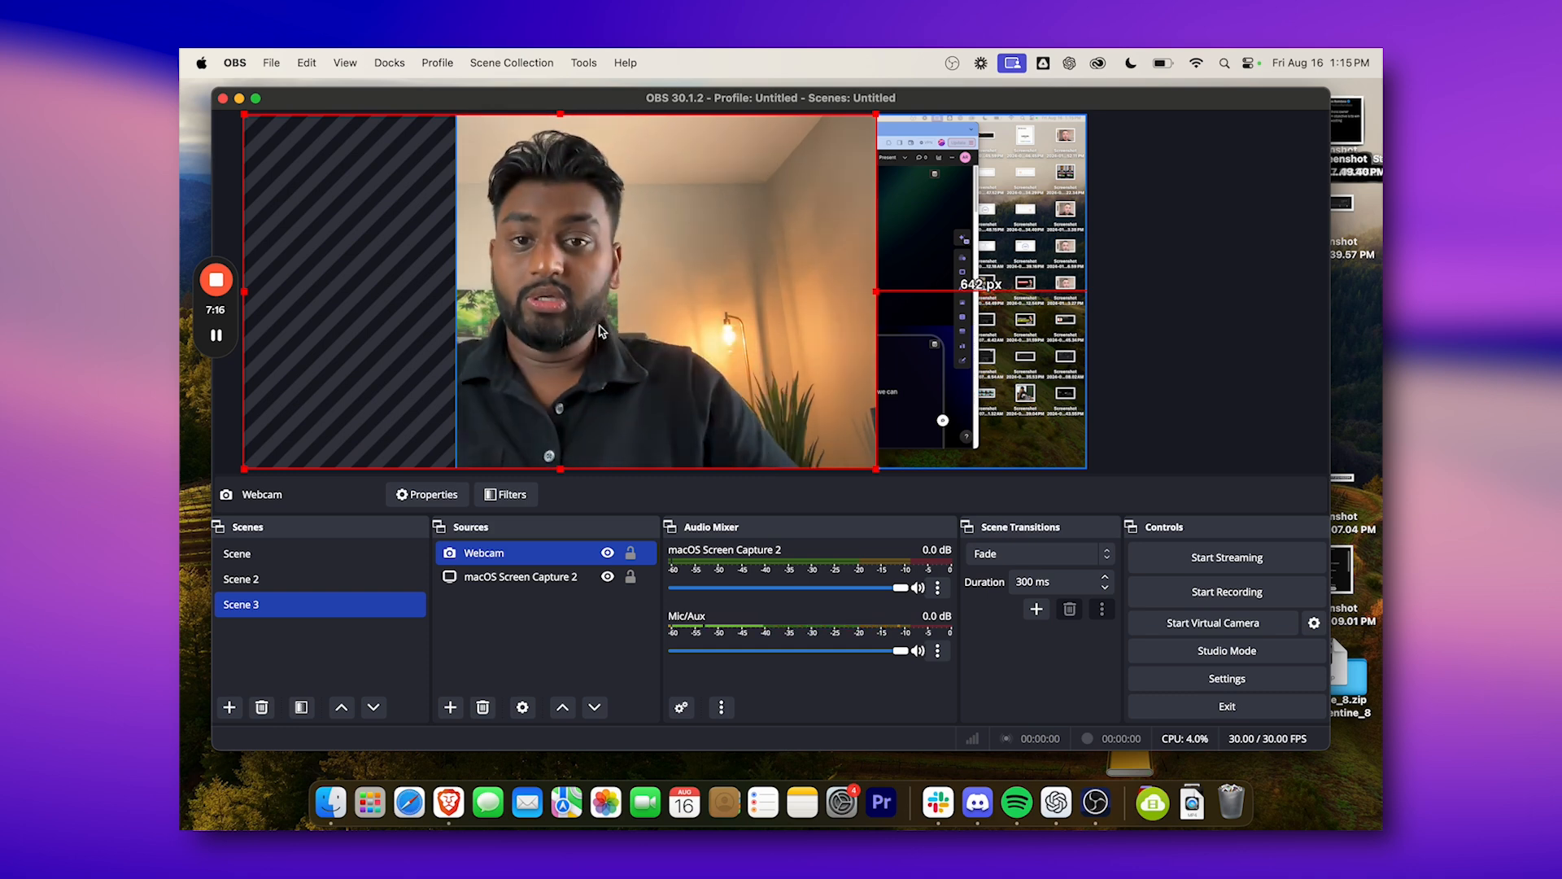
left_click_drag(696, 323, 694, 323)
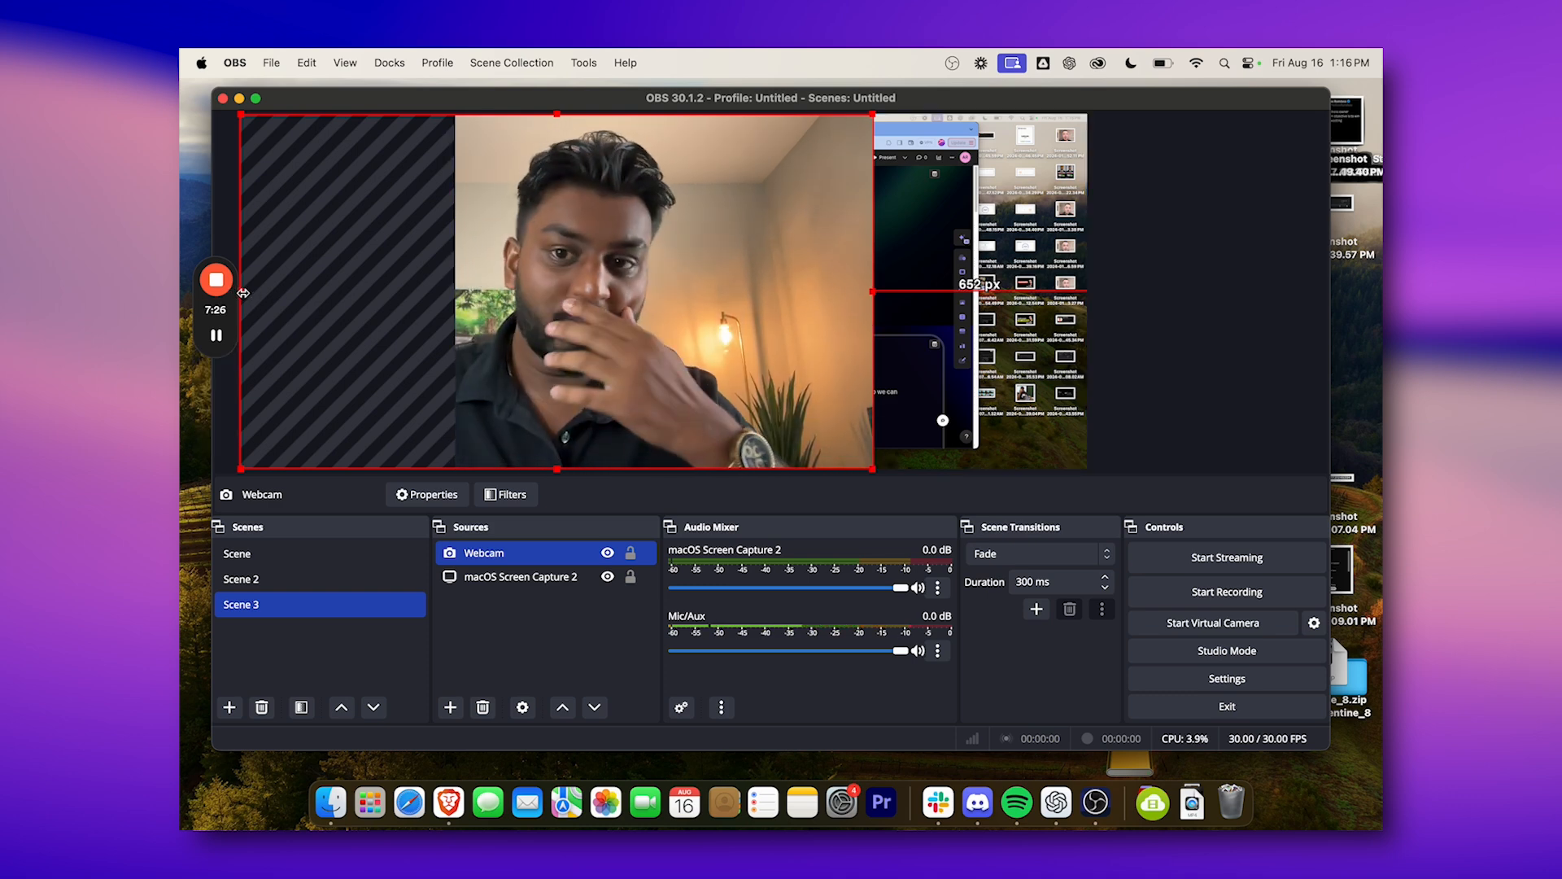
Crop the Webcam source on both sides, from the canvas's left edge to about 1231 px from its right edge.
left_click_drag(243, 293, 448, 299)
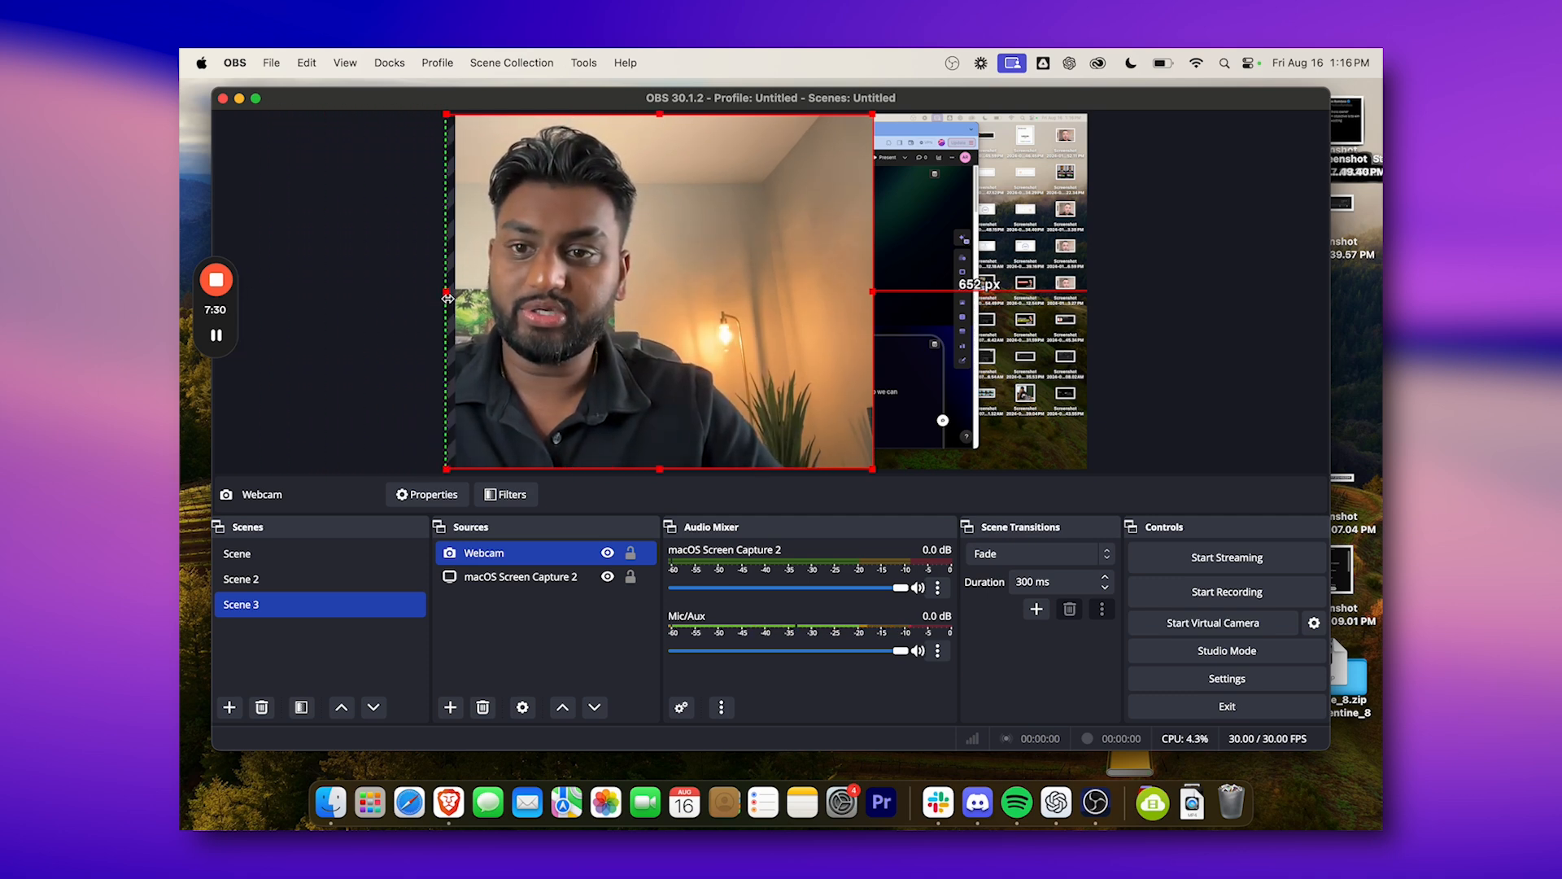
left_click_drag(875, 291, 684, 298)
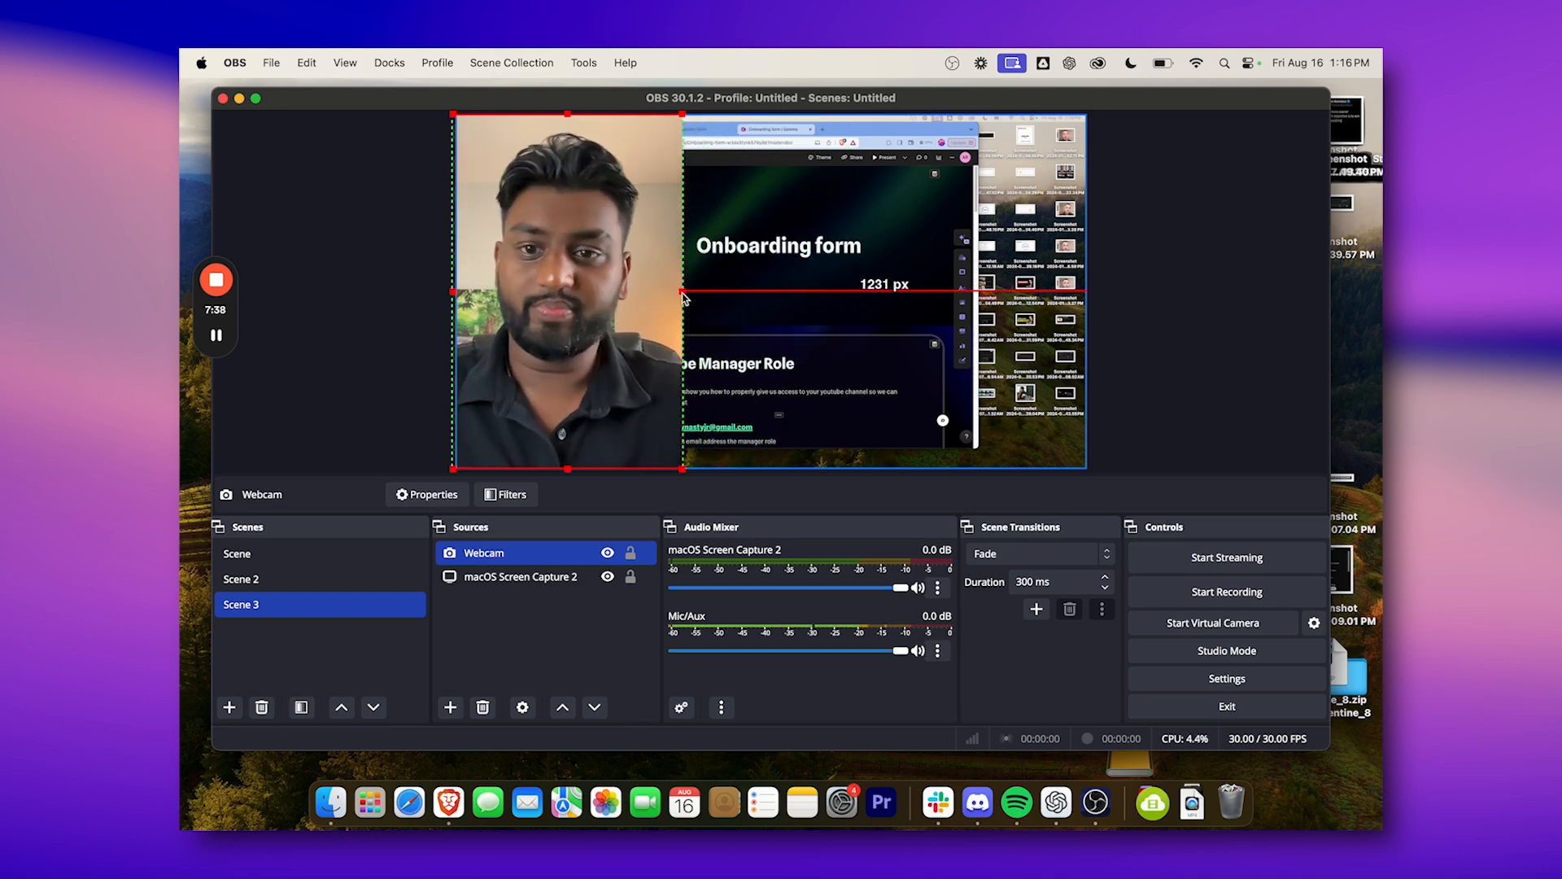
Move the macOS Screen Capture 2 source right until it starts about 393 px from the canvas's left edge.
left_click(799, 293)
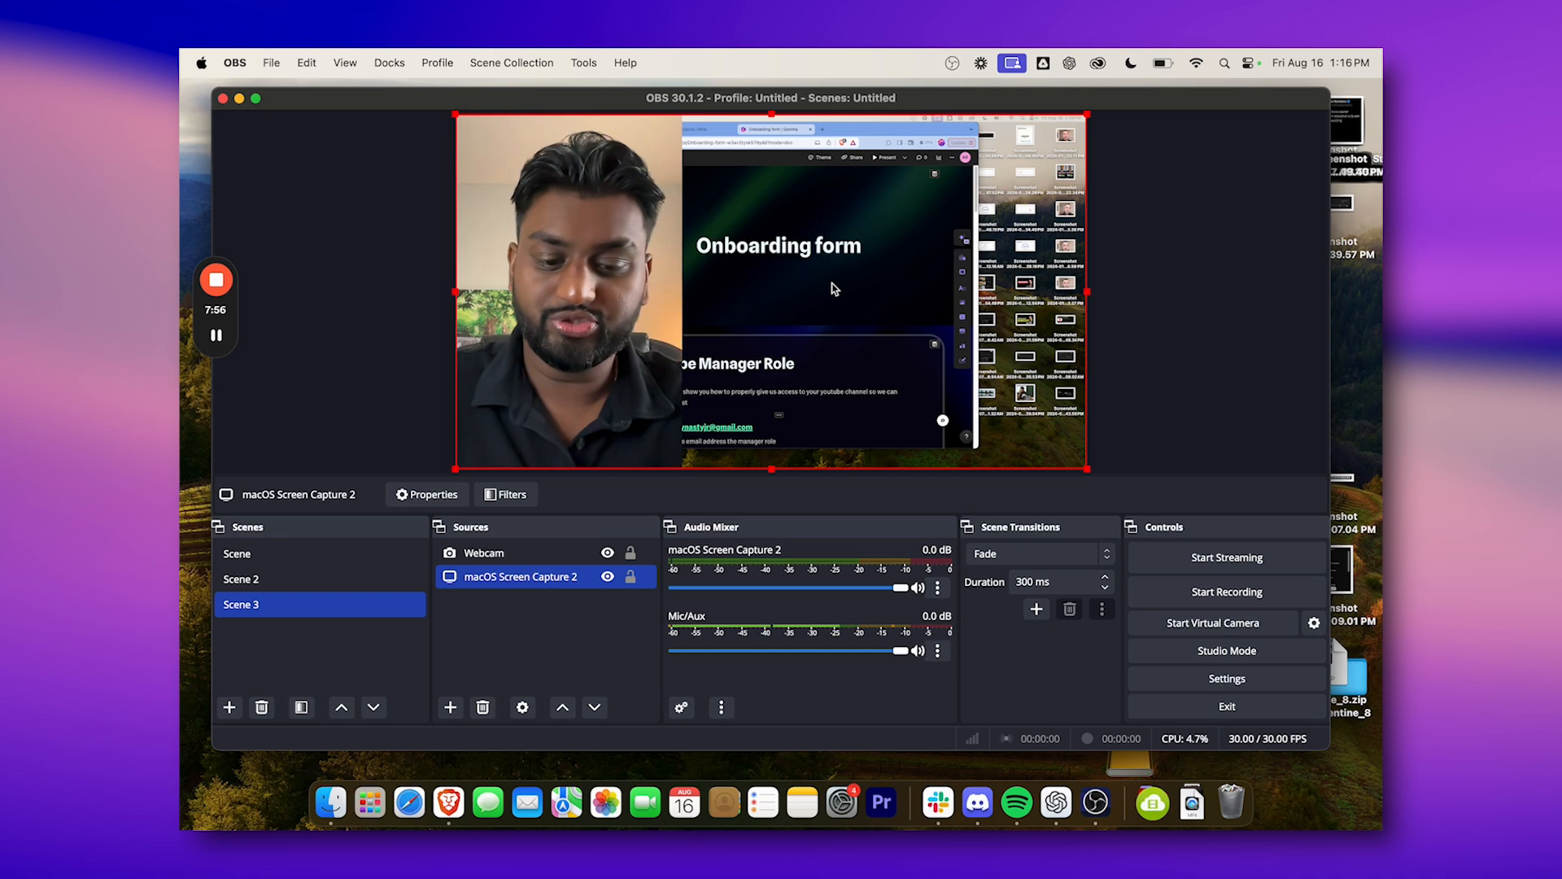
left_click_drag(796, 292, 925, 291)
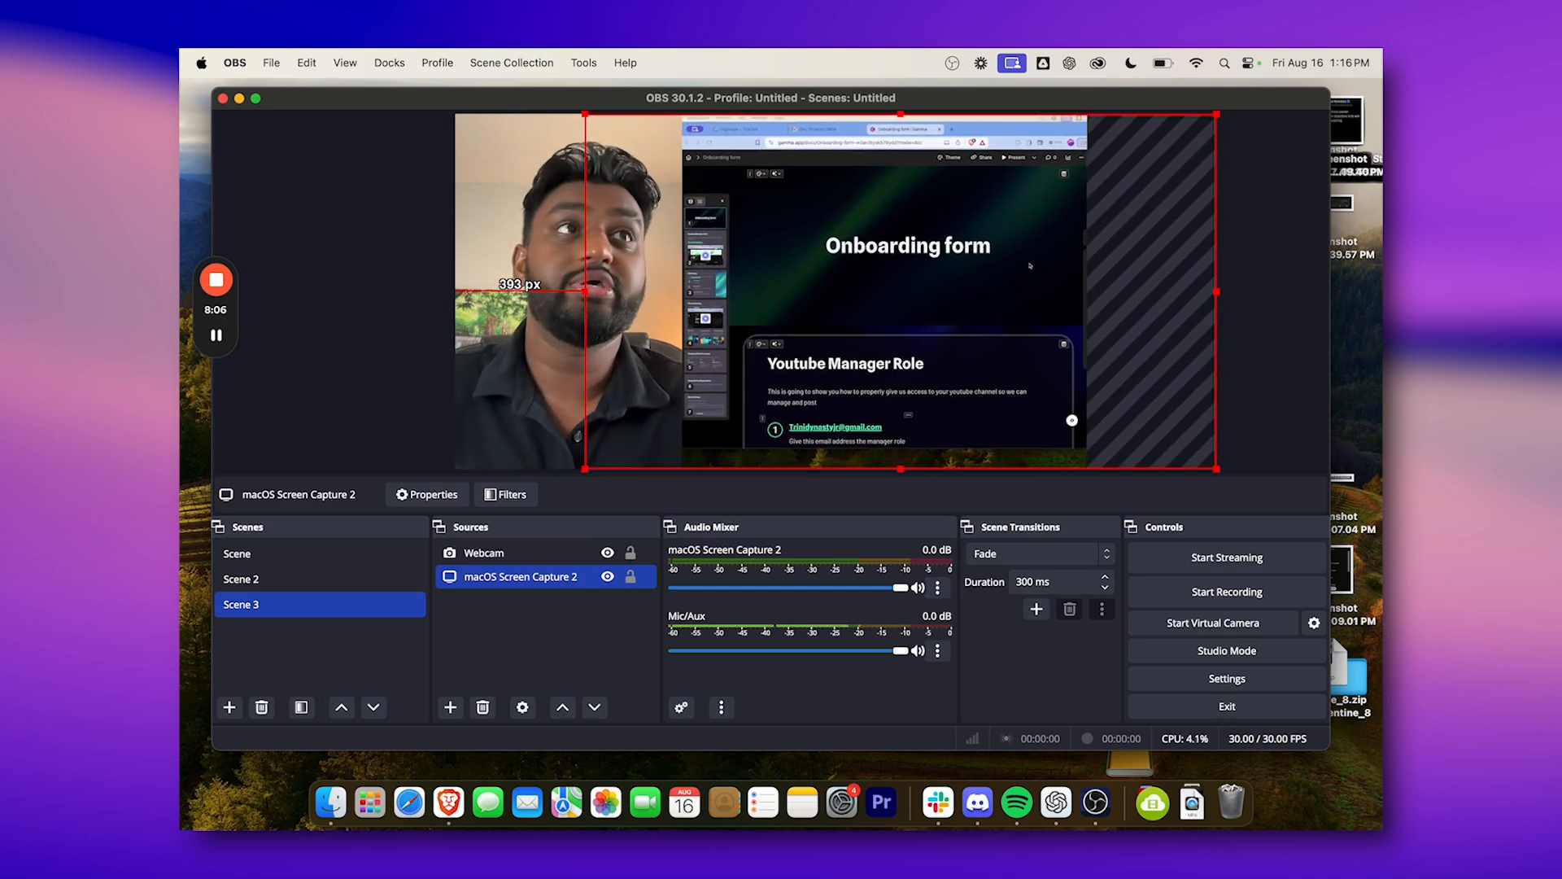
Reposition and resize the captured browser window so the Onboarding form page fits between the webcam and the canvas's right edge.
mouse_move(999, 127)
left_mouse_down()
mouse_move(977, 139)
mouse_move(987, 127)
left_mouse_up()
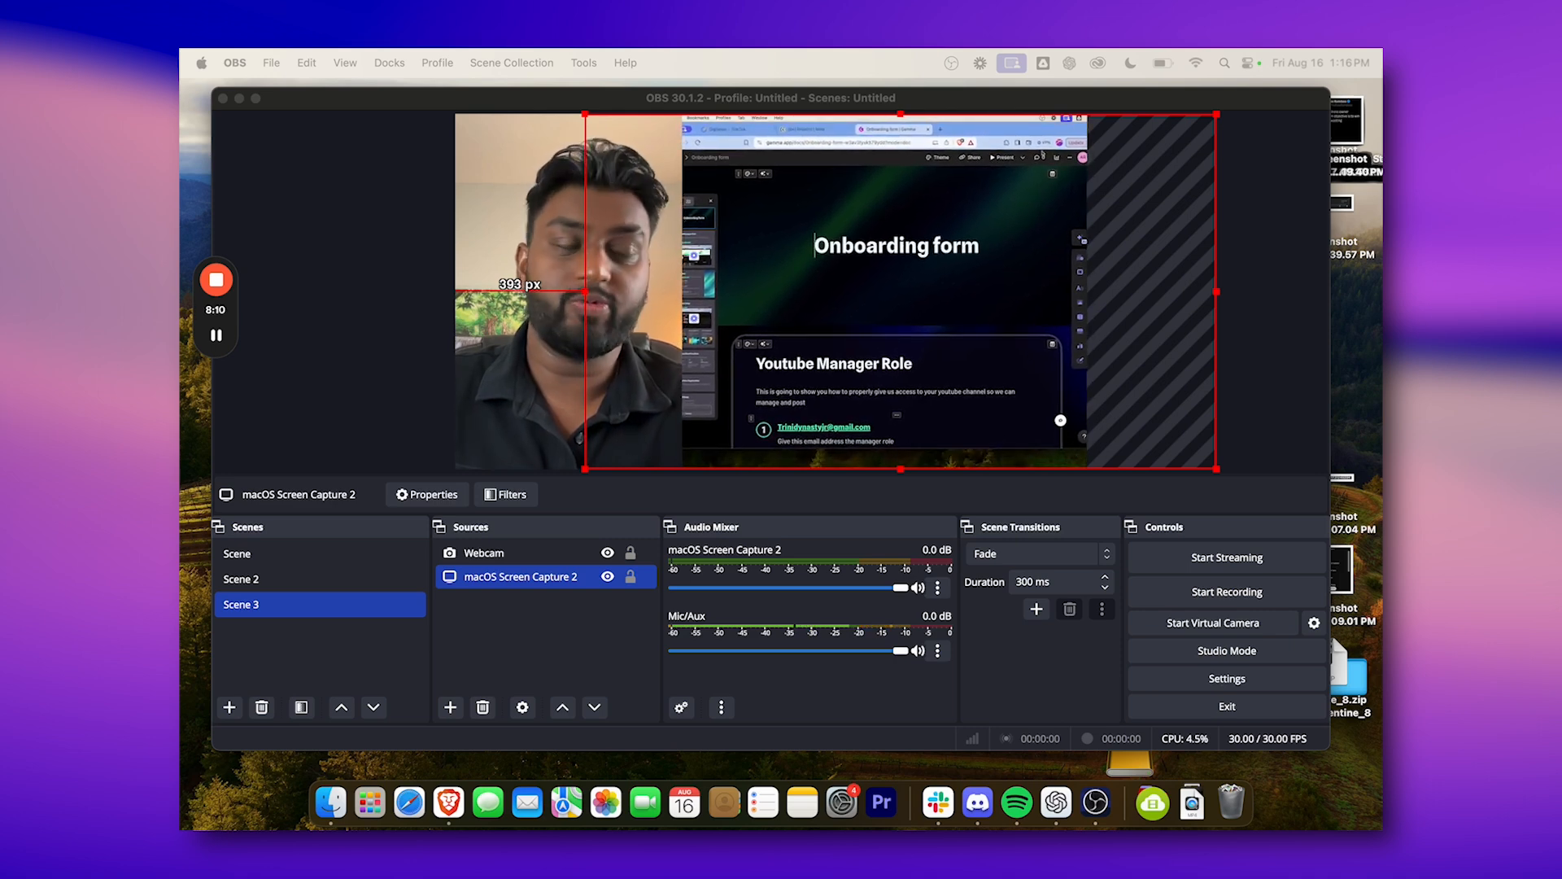
left_click_drag(1096, 211, 1045, 211)
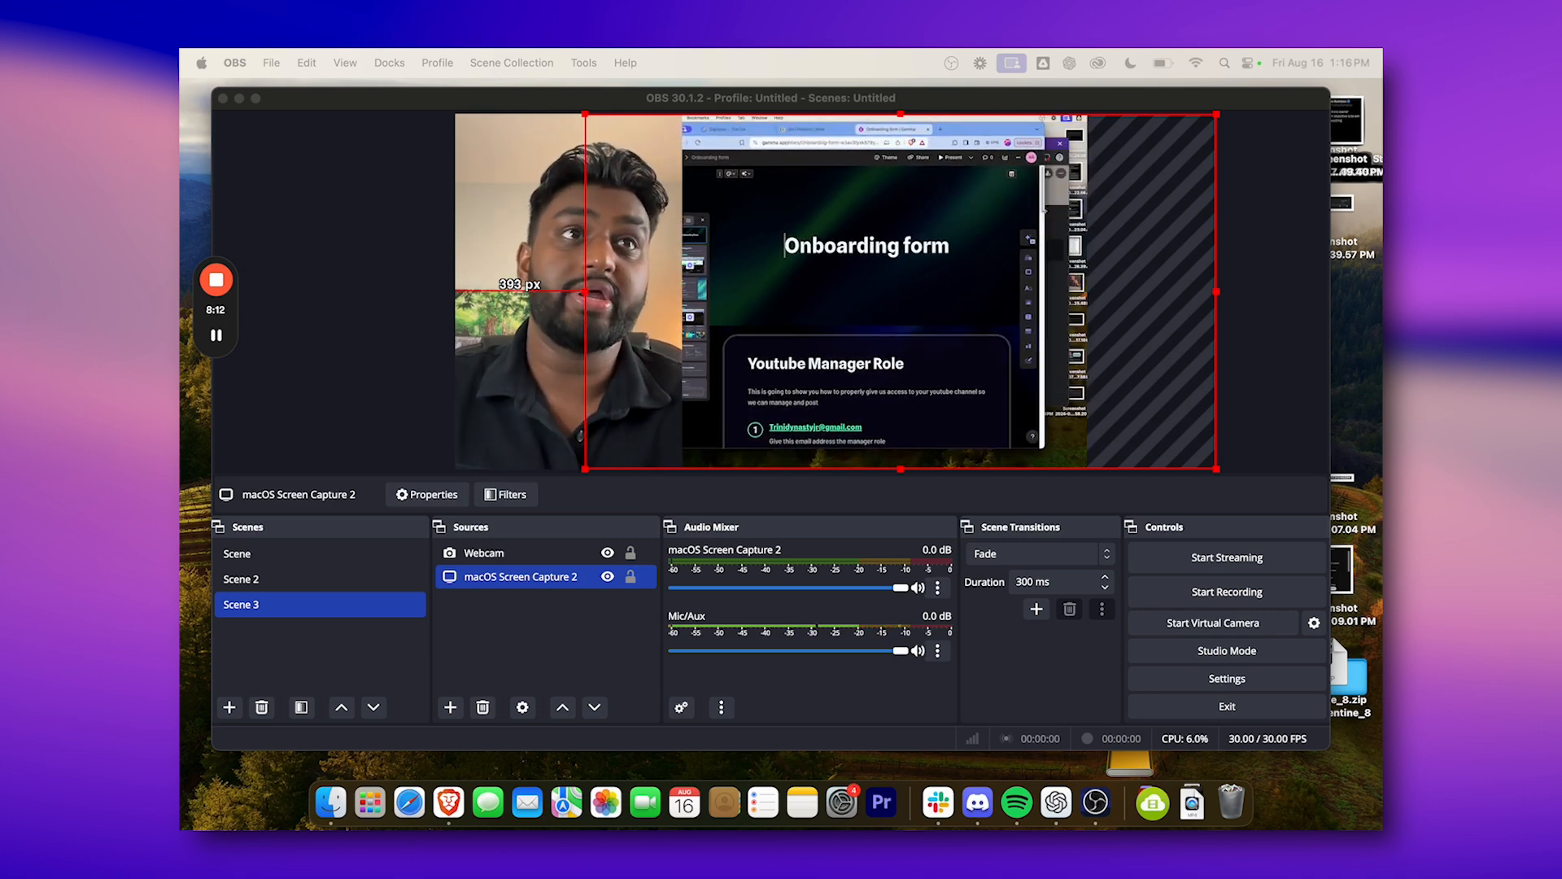
mouse_move(963, 131)
left_mouse_down()
mouse_move(1009, 129)
mouse_move(978, 123)
left_mouse_up()
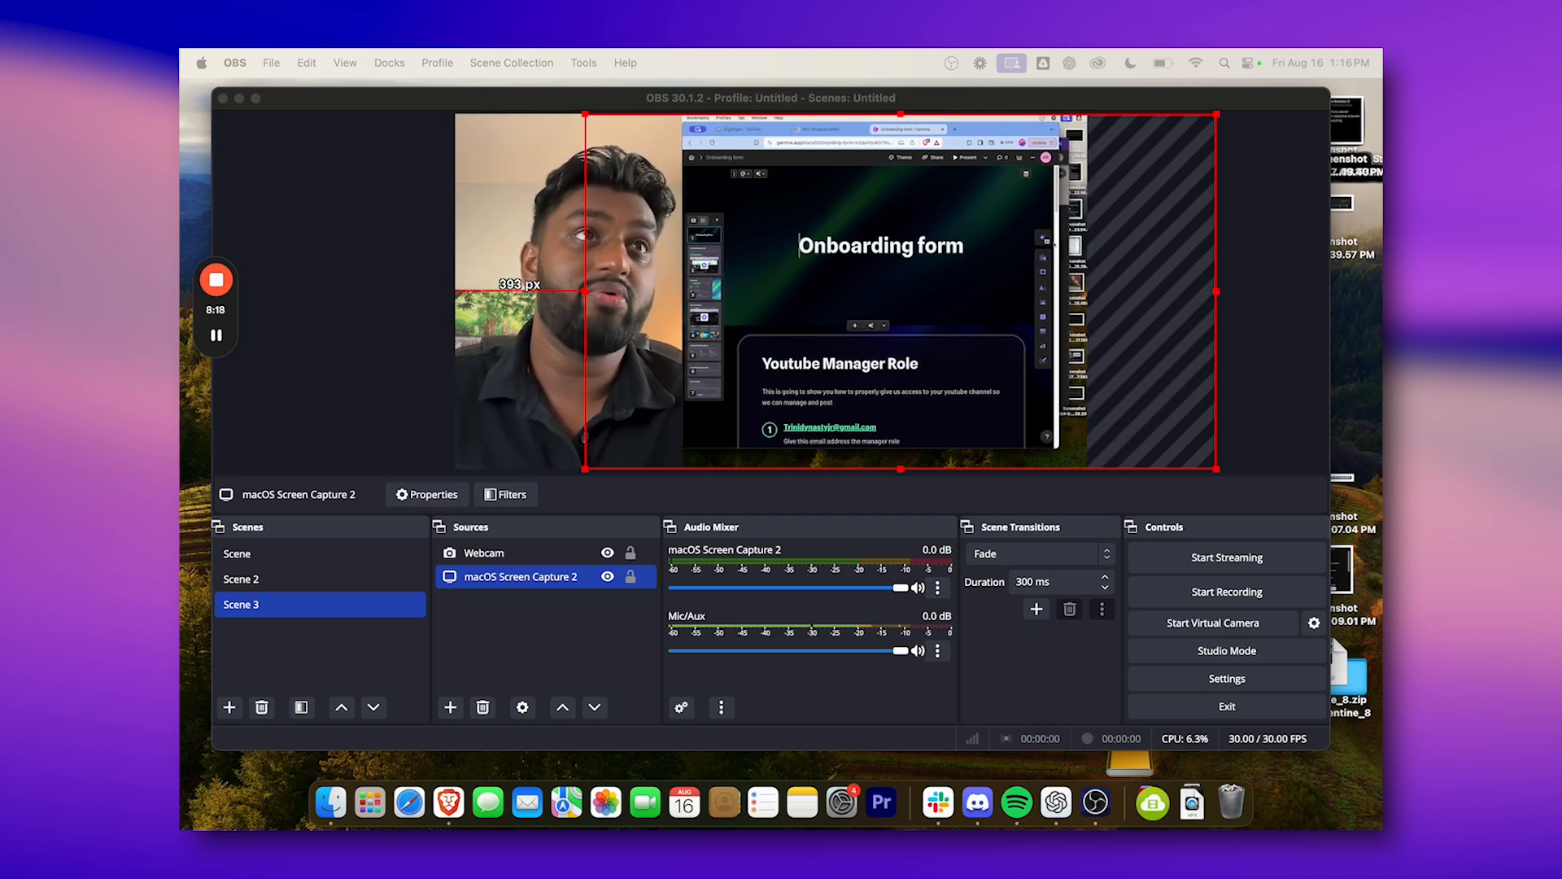
left_click_drag(1058, 242, 1086, 242)
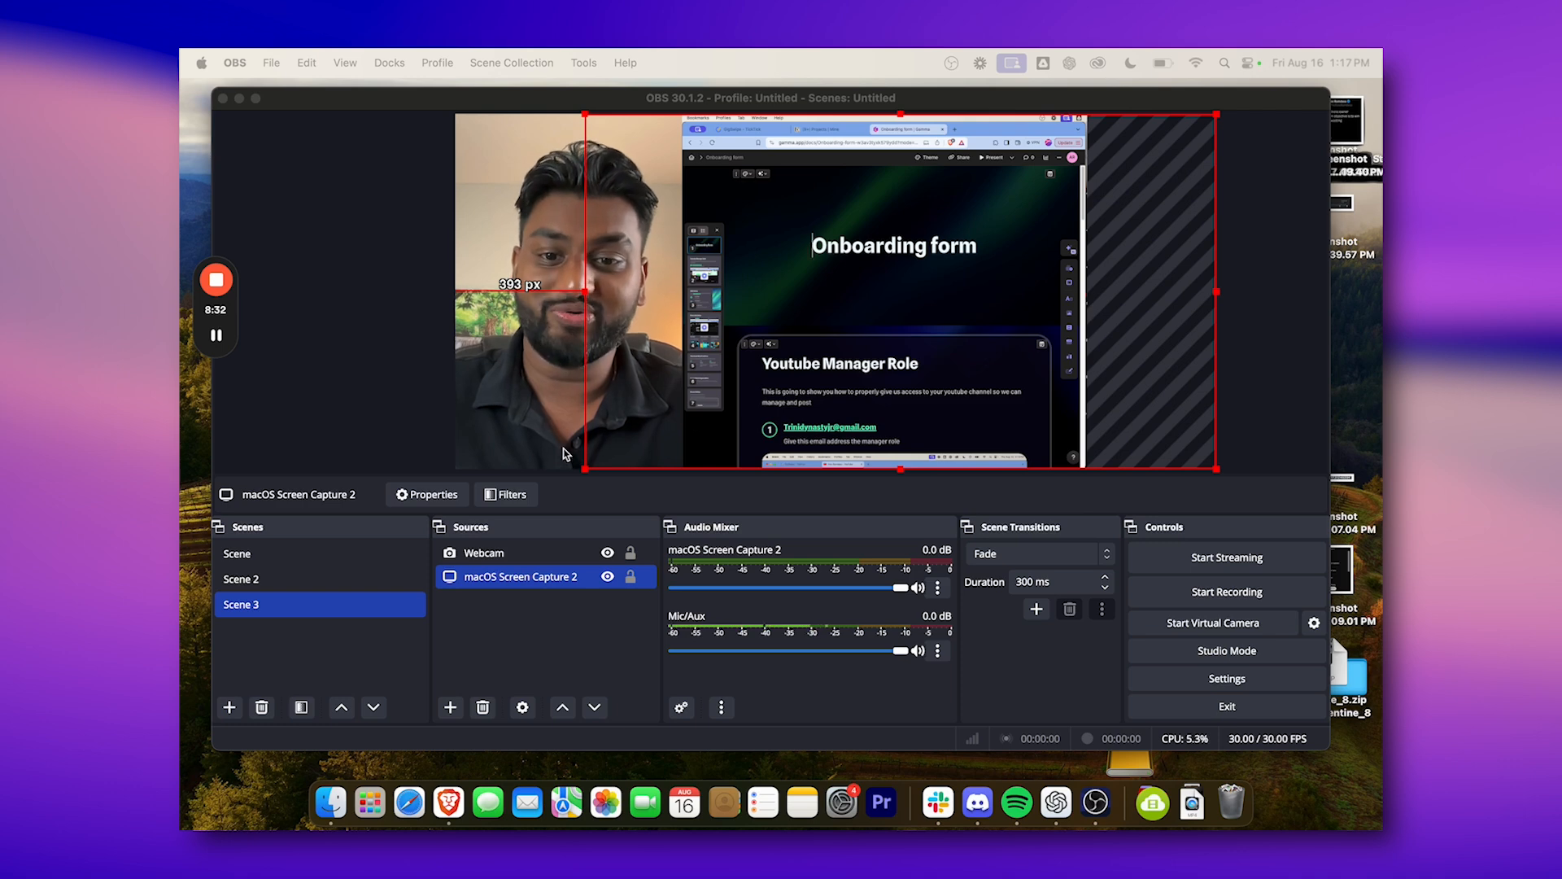
Select the Webcam source and check the Scene 3 layout while scrolling the captured Onboarding form page to its Discord Setup section.
left_click(818, 697)
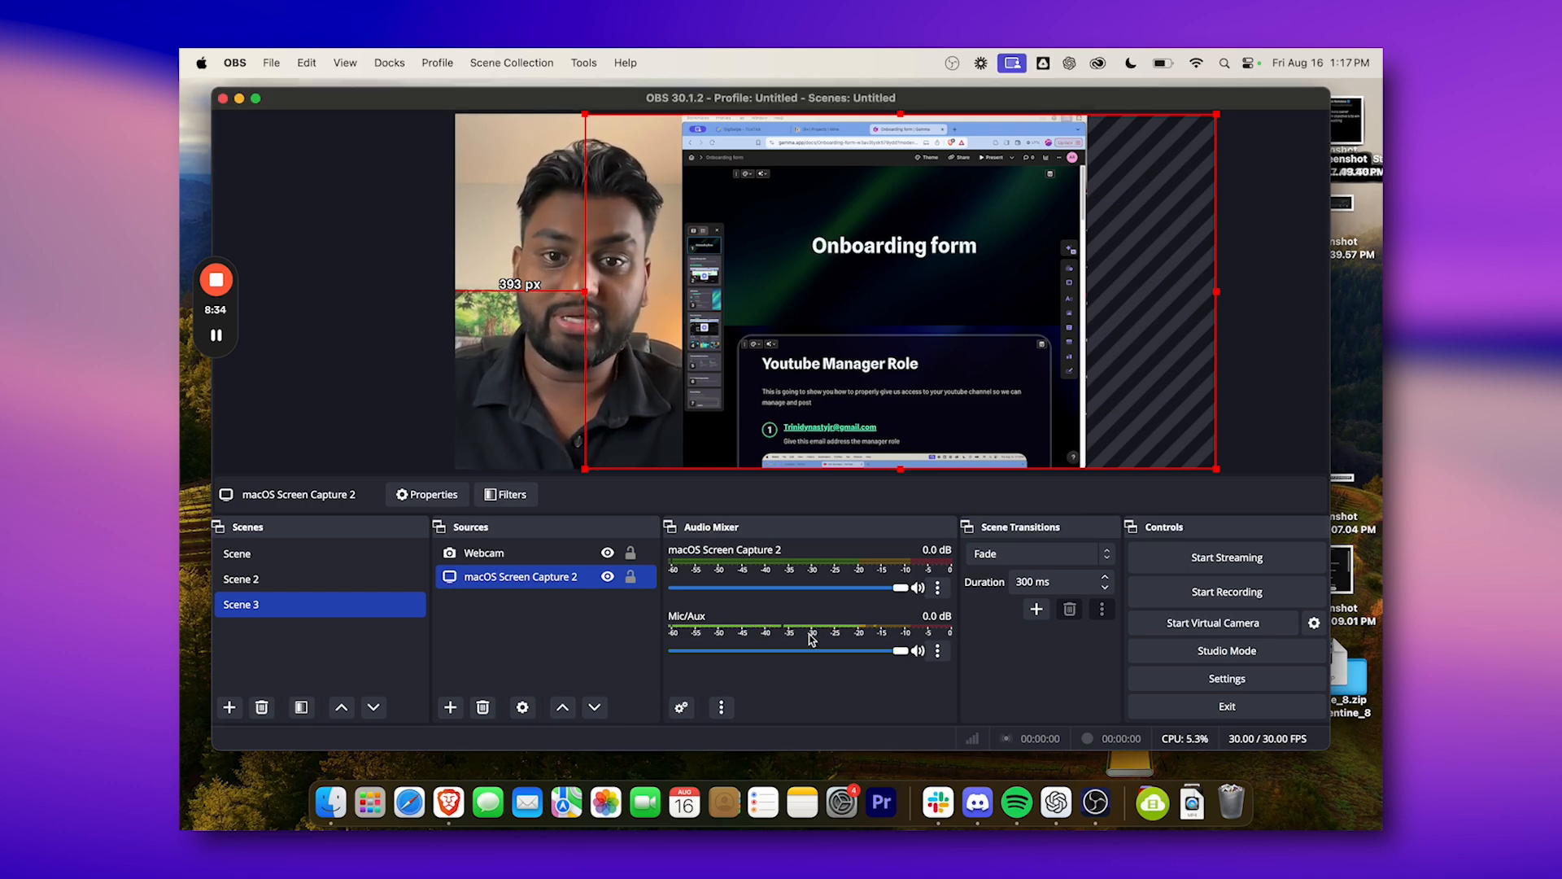
left_click(634, 414)
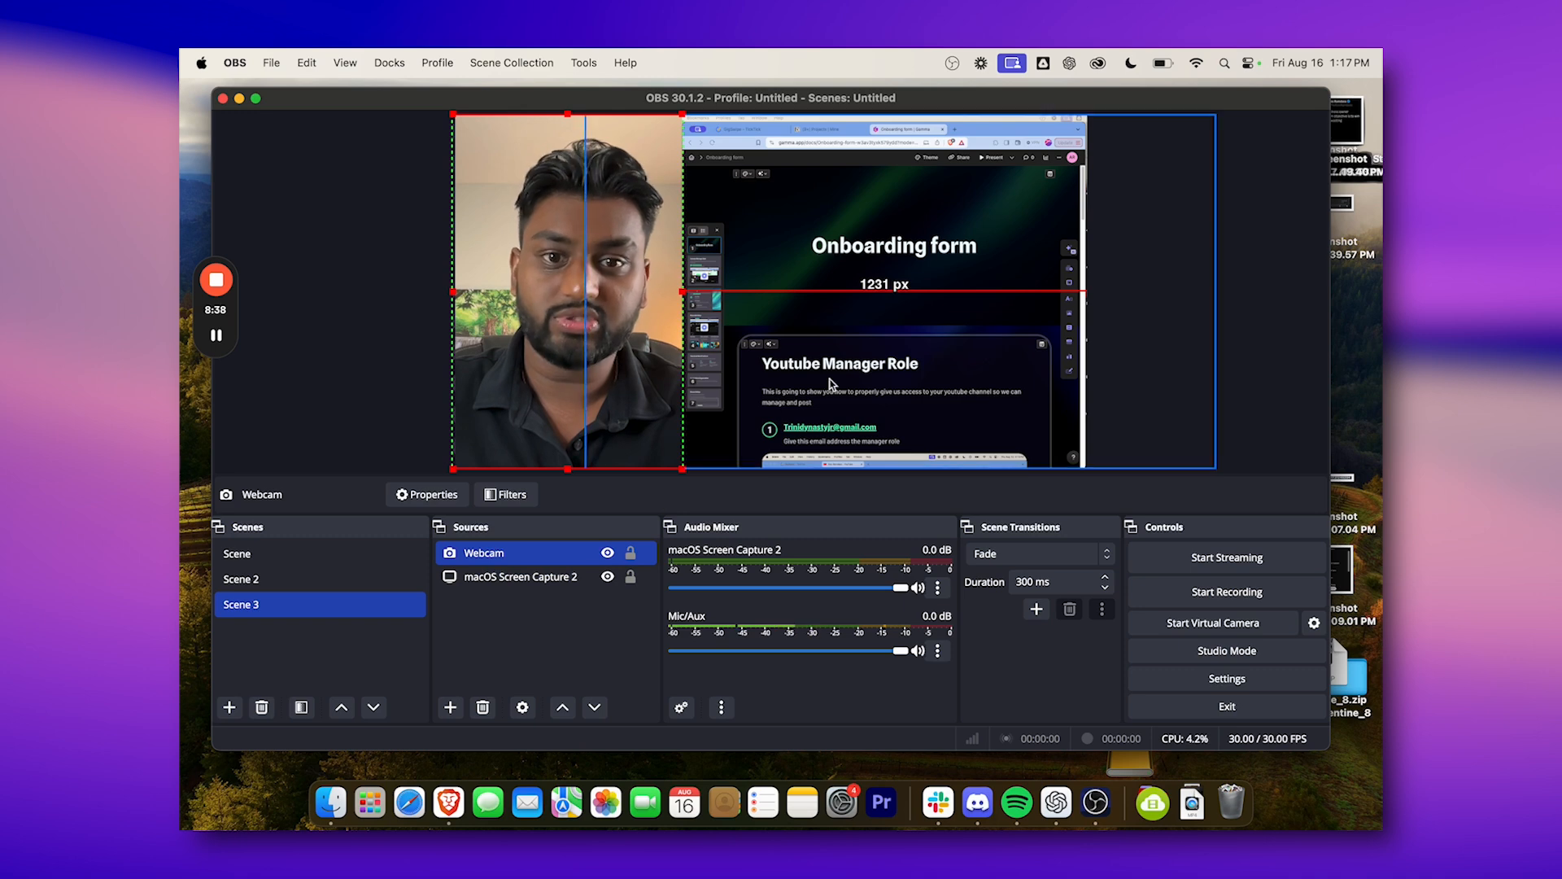
scroll(903, 262, "down", 1)
scroll(903, 262, "down", 6)
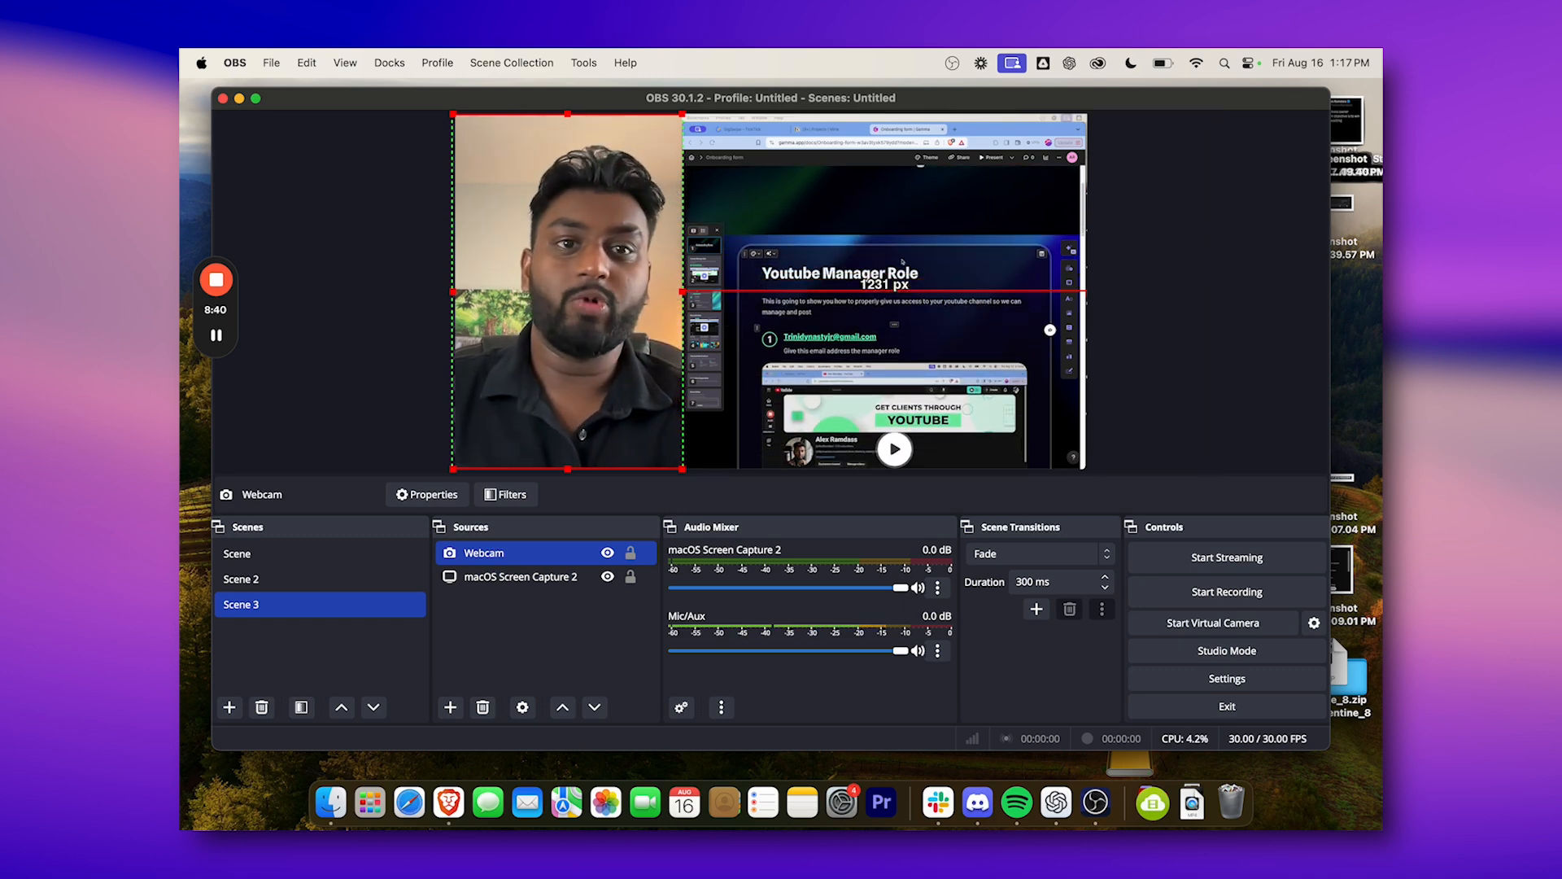
scroll(902, 262, "down", 10)
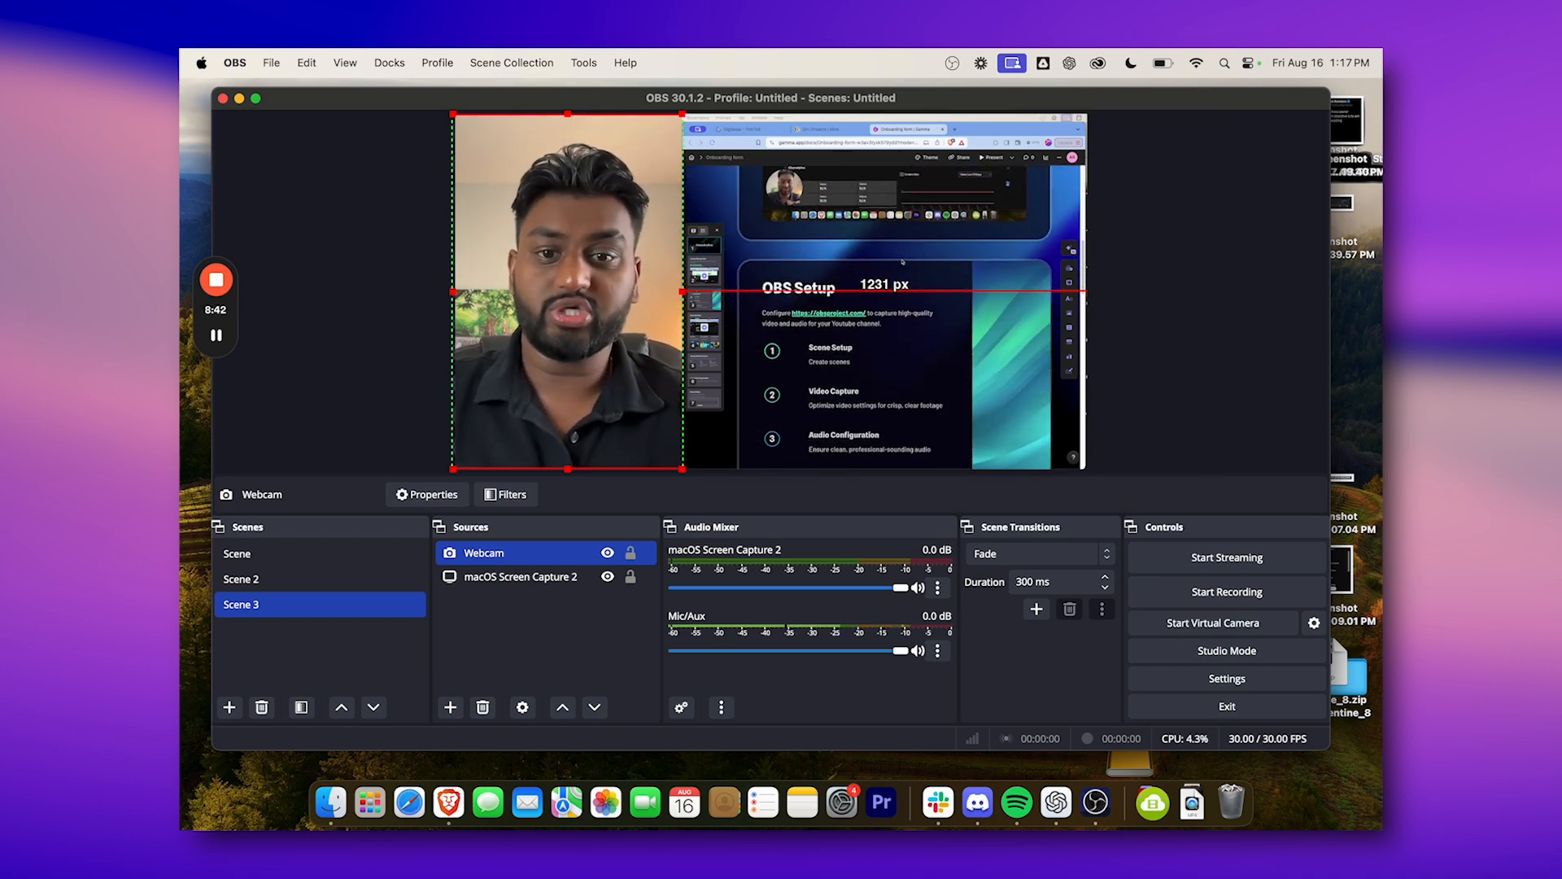
scroll(903, 262, "down", 10)
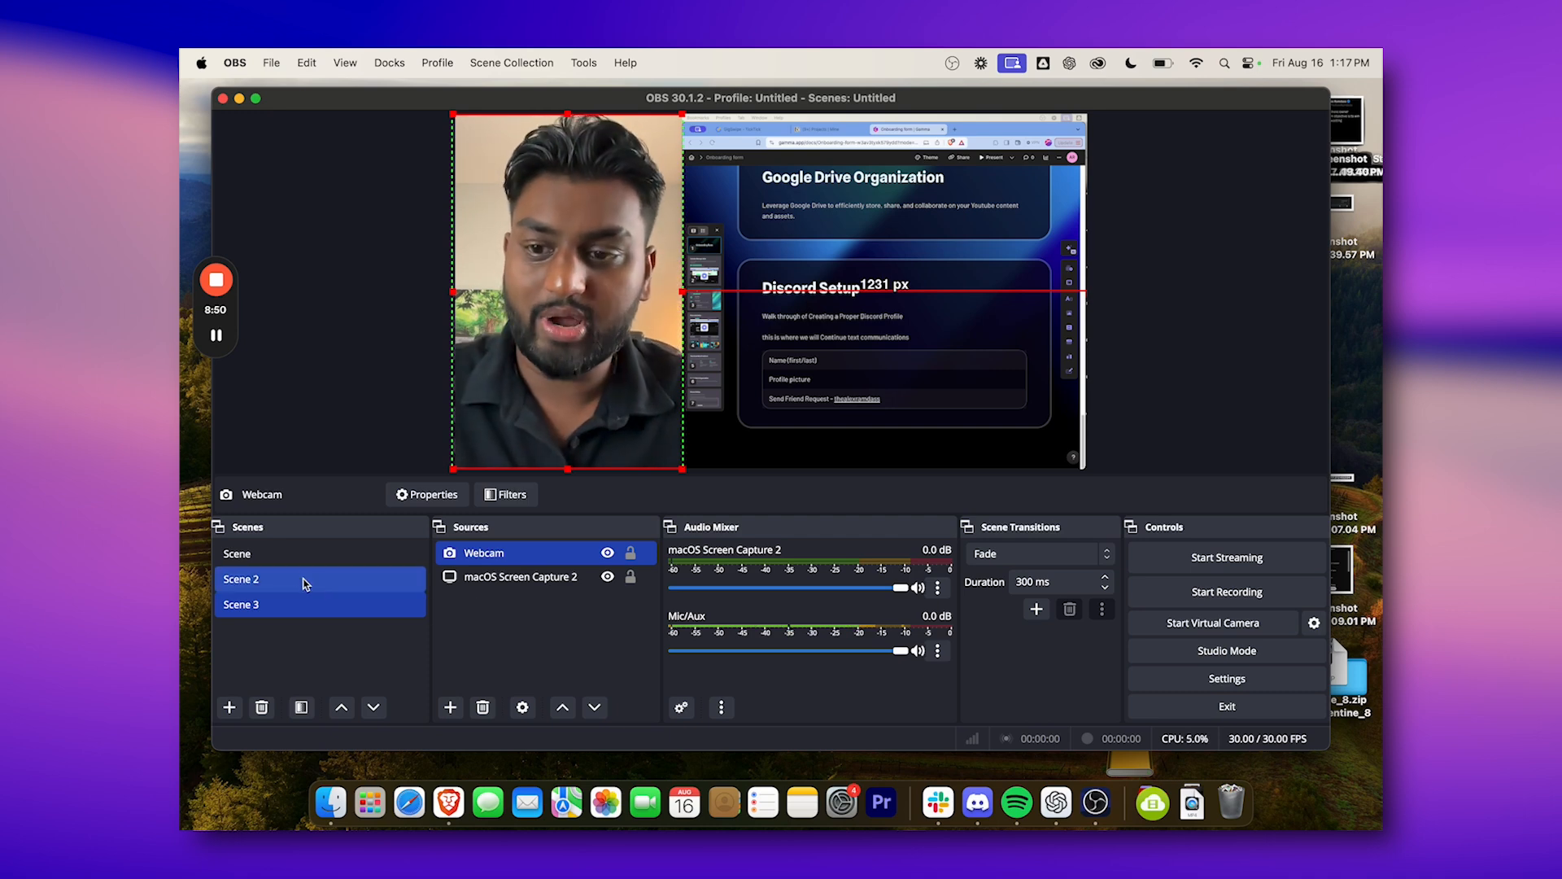
Paste the copied rule-of-thirds-grid-png-24.png image source into Scene 3 and make it visible over the webcam and screen capture.
left_click(485, 616)
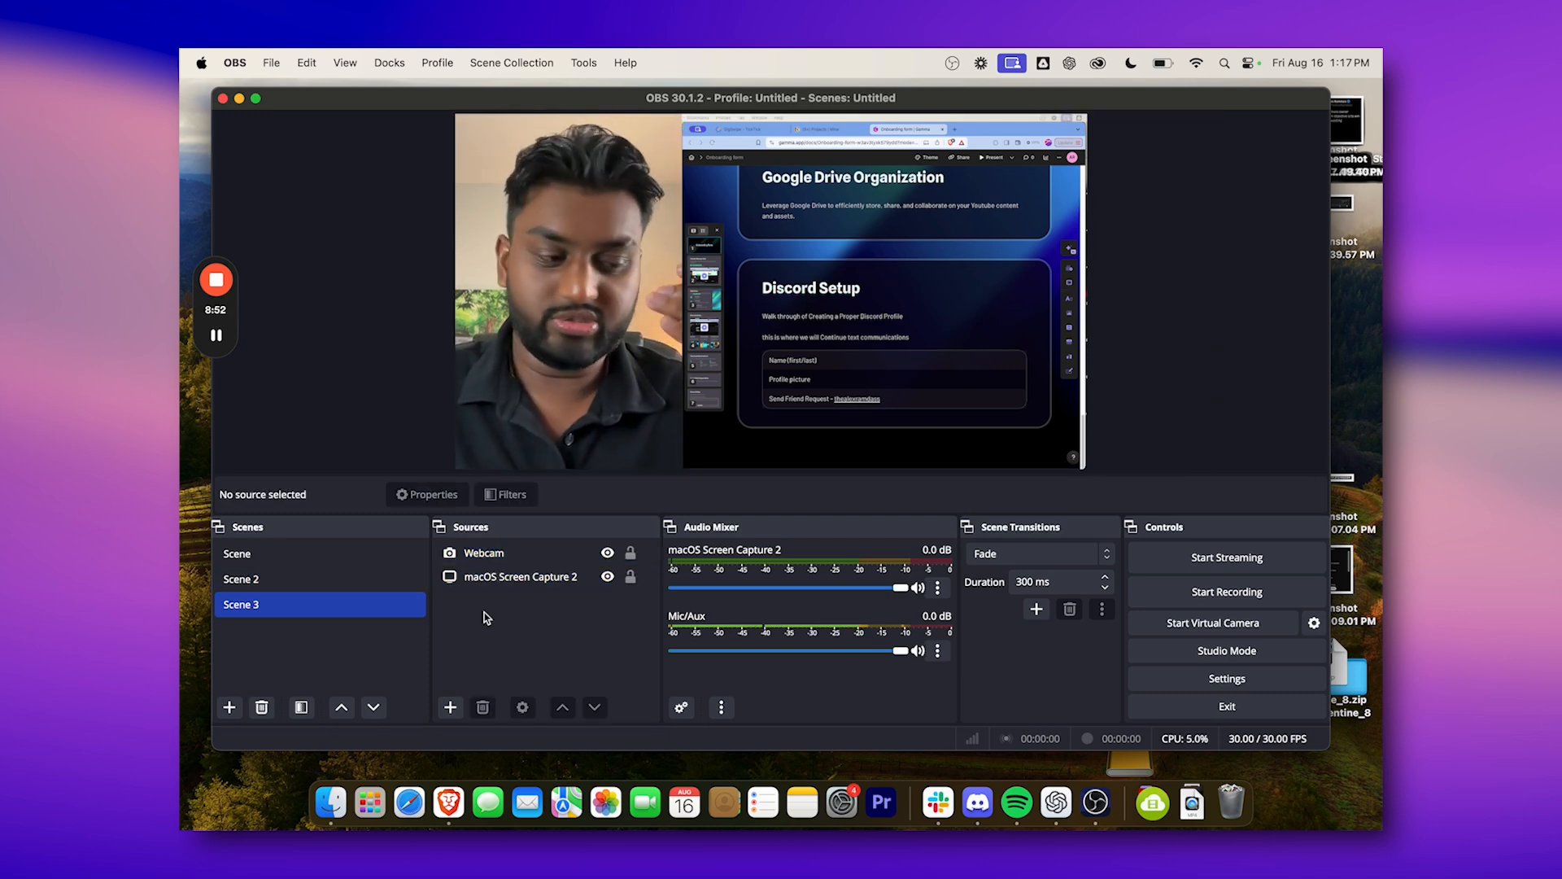
key("super+v")
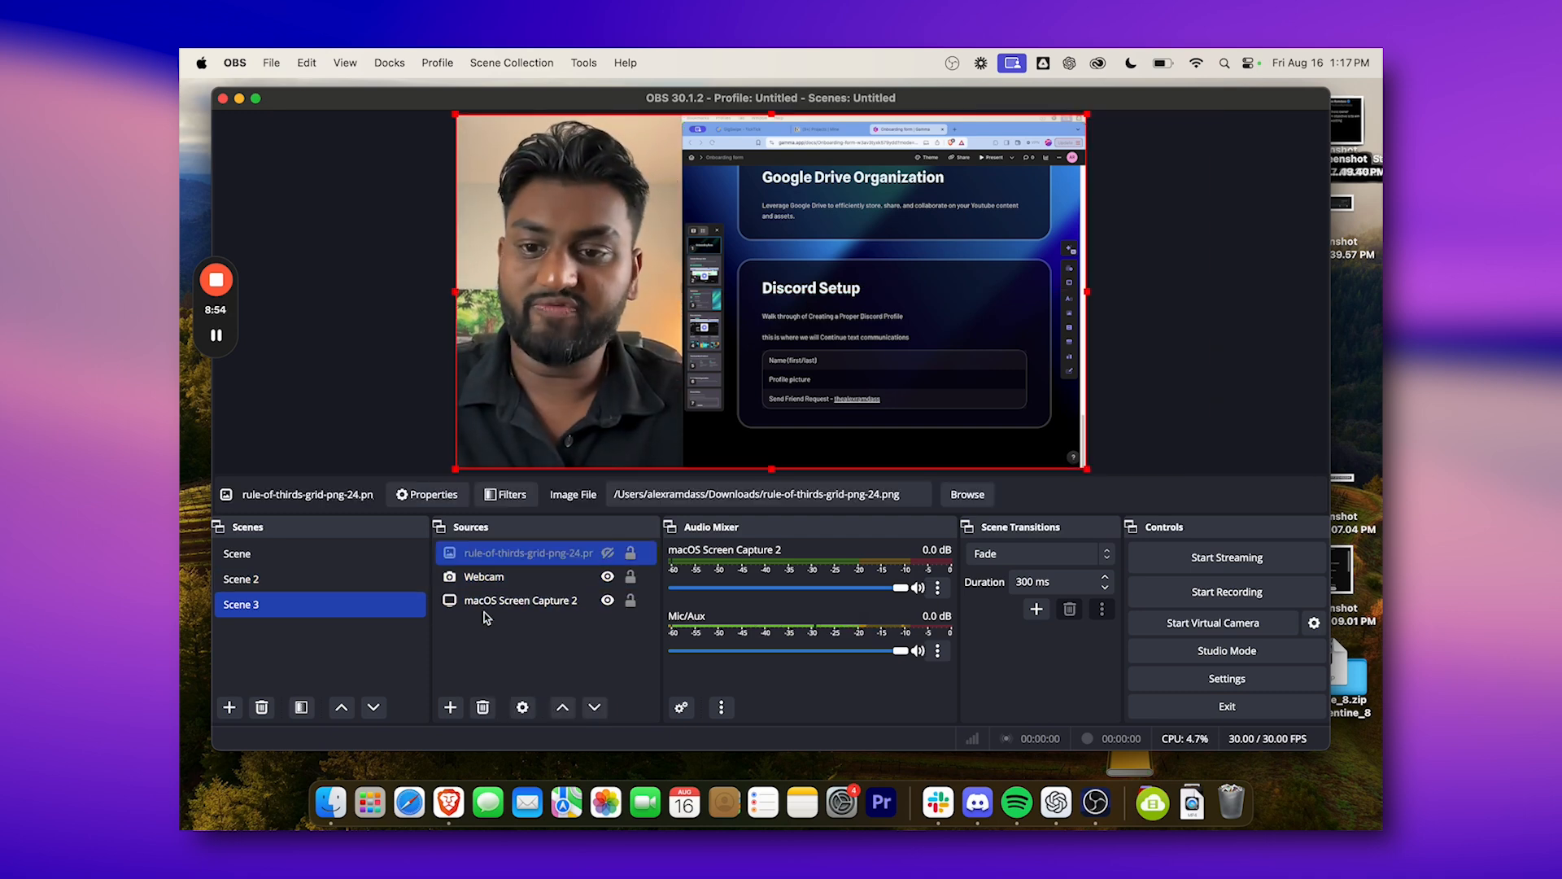
left_click(608, 554)
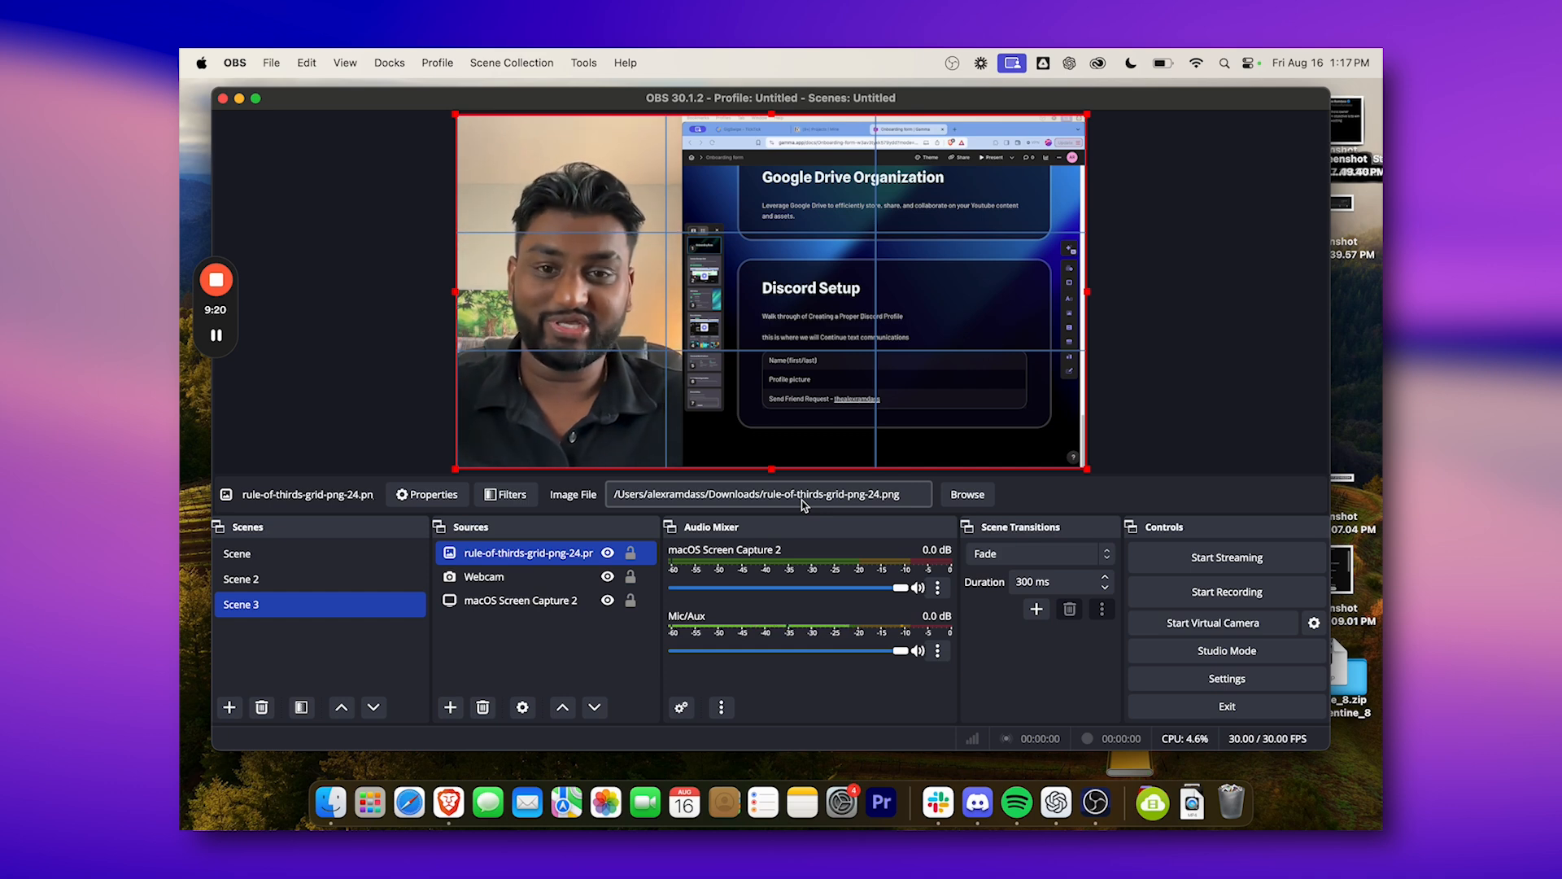
Switch to the Loom video library and open the middle recording in the Videos row.
left_click(722, 285)
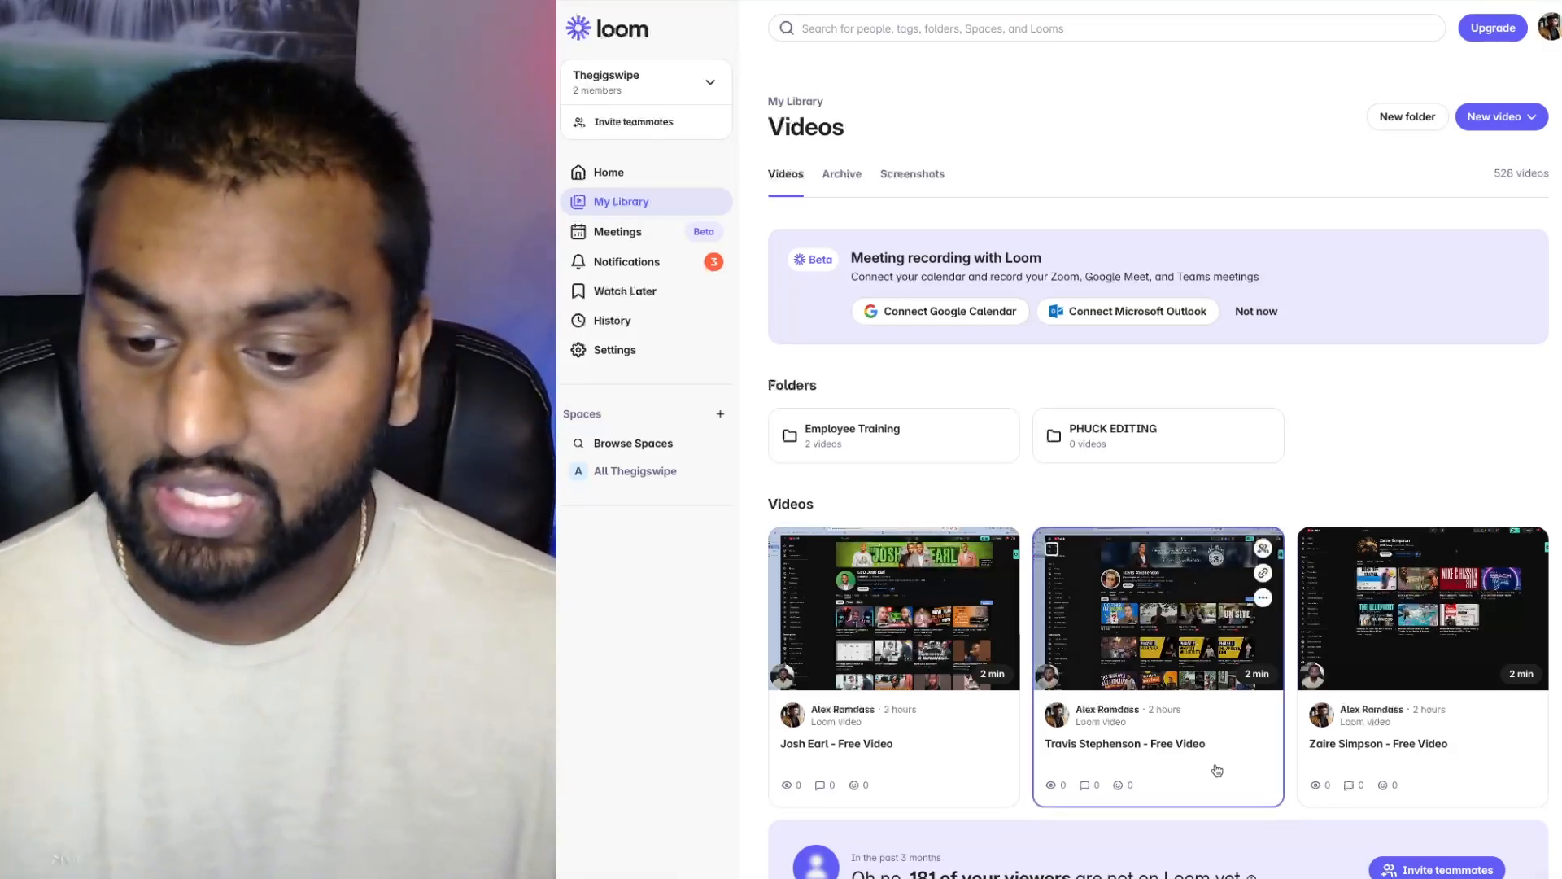
left_click(1237, 667)
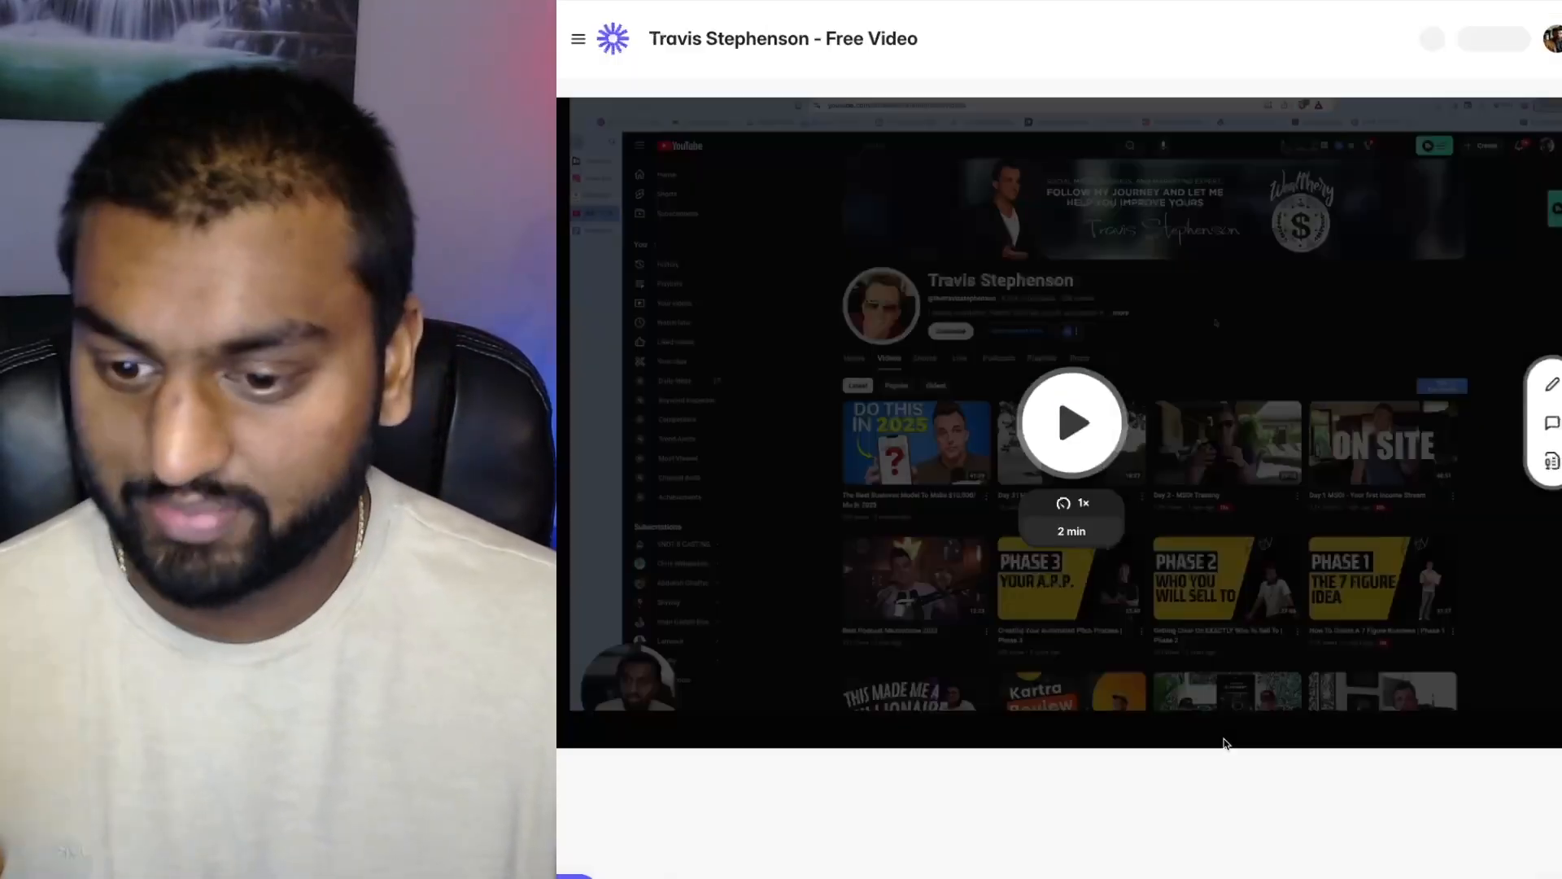